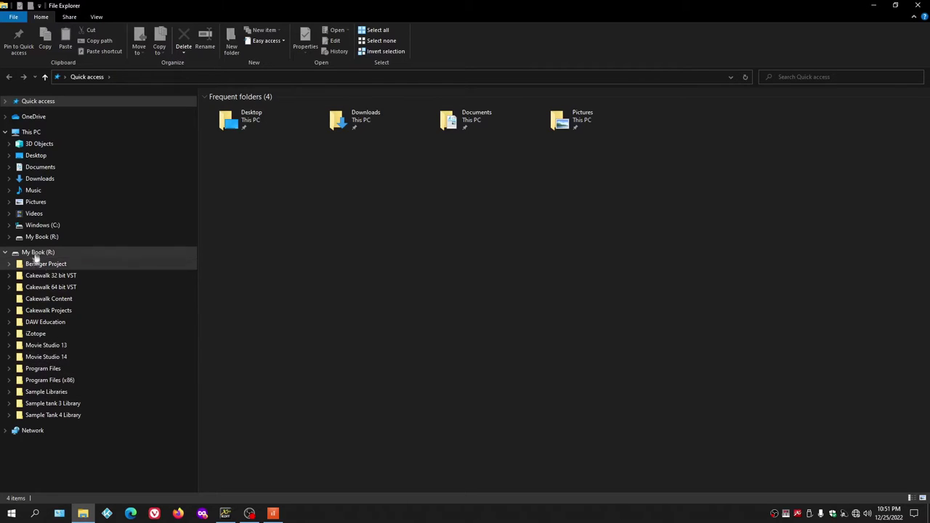
Step: View the Cakewalk Projects folder on the My Book drive and the root contents of the Windows (C:) drive
click(46, 310)
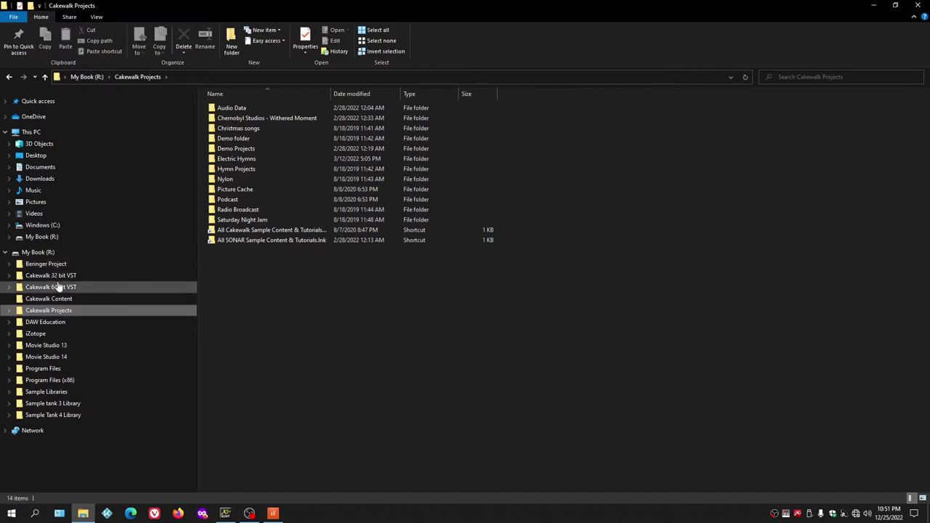
click(44, 227)
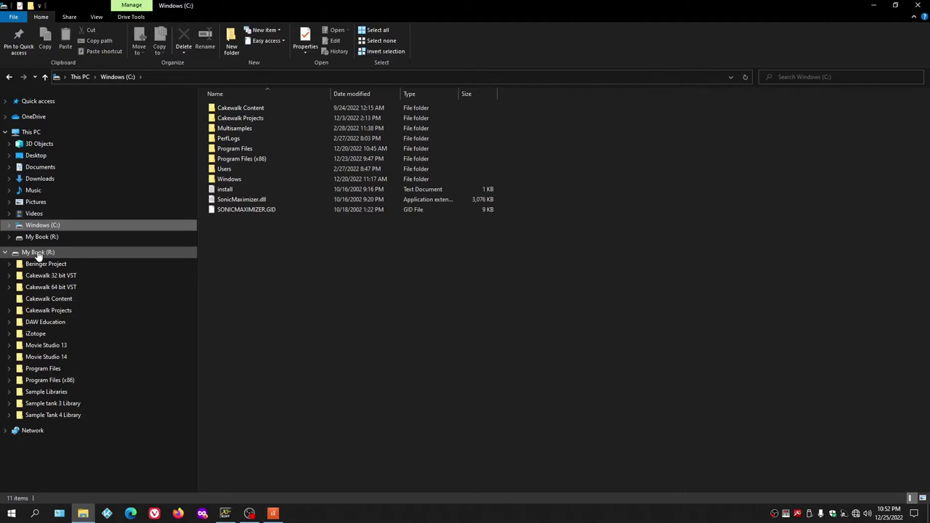
Step: Open Disk Management and change the My Book volume's drive letter to E, accepting both warnings
right_click(11, 516)
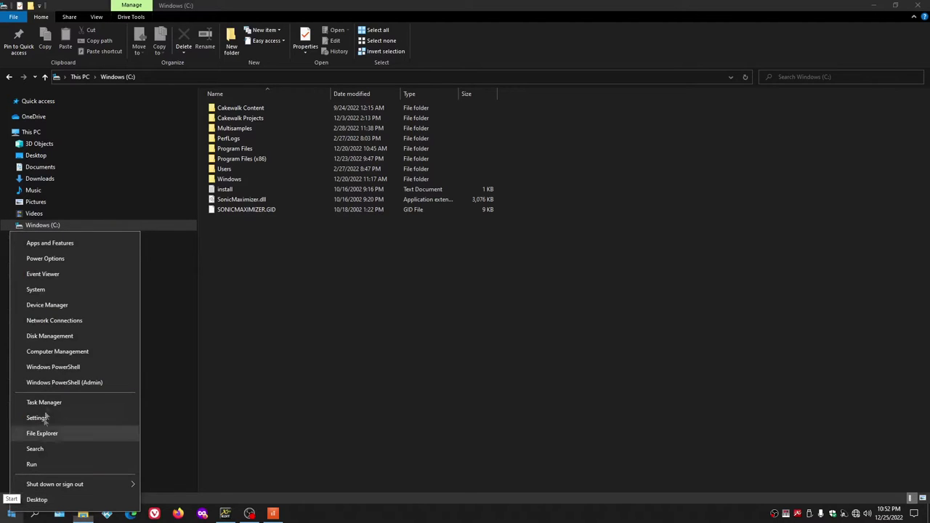
click(51, 337)
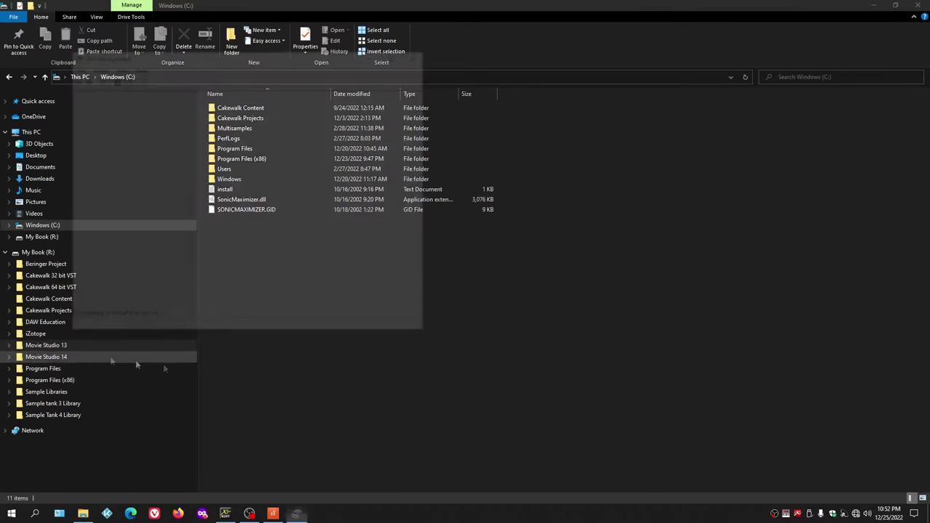
drag(233, 58, 422, 83)
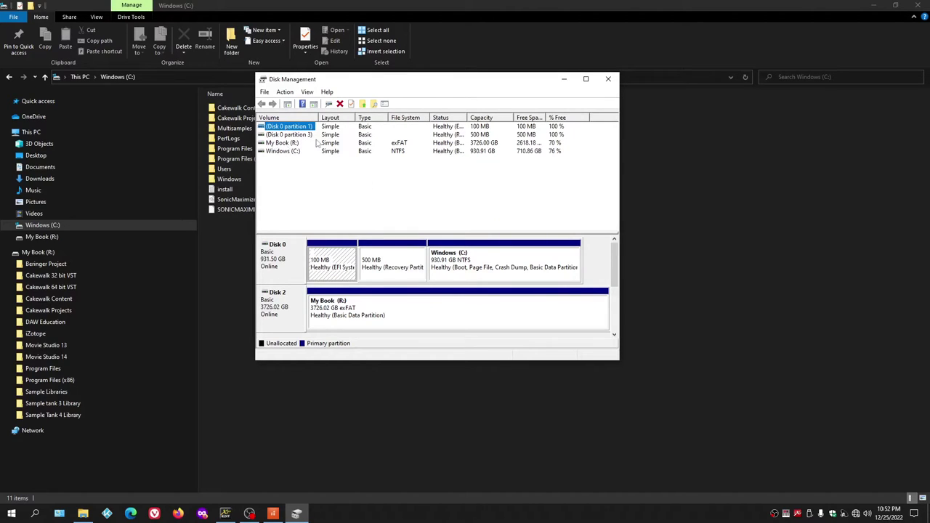
click(392, 309)
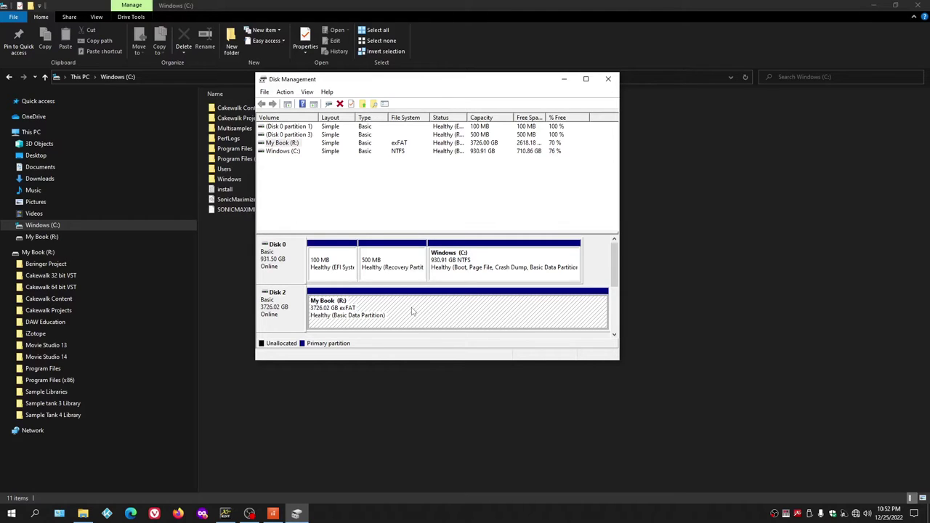
right_click(411, 311)
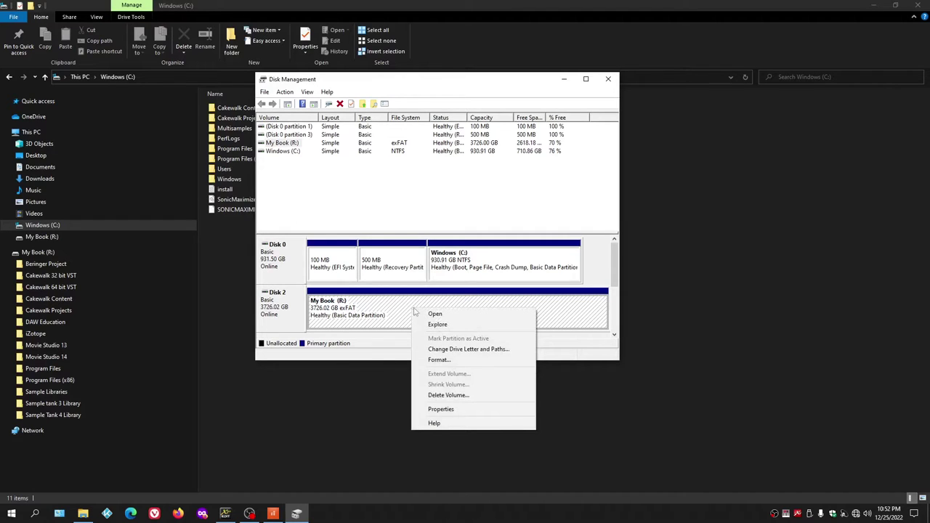
click(458, 350)
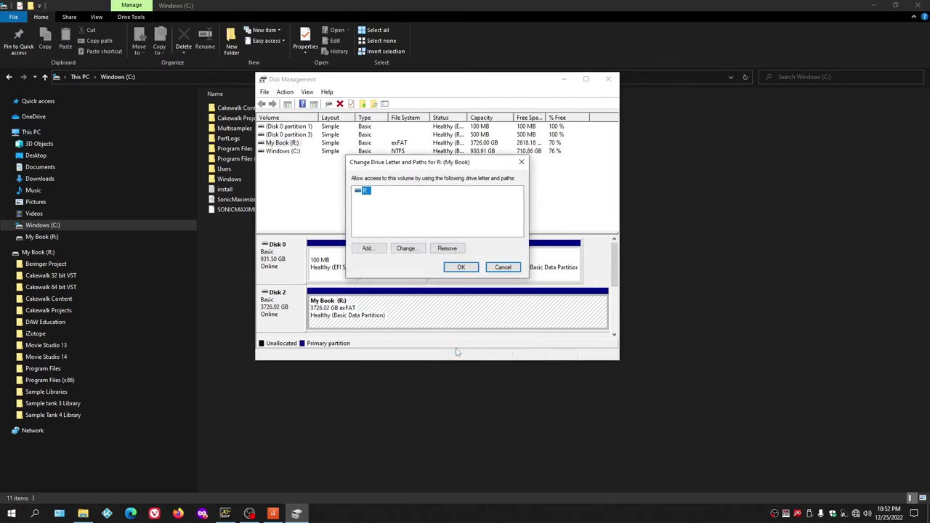
click(405, 249)
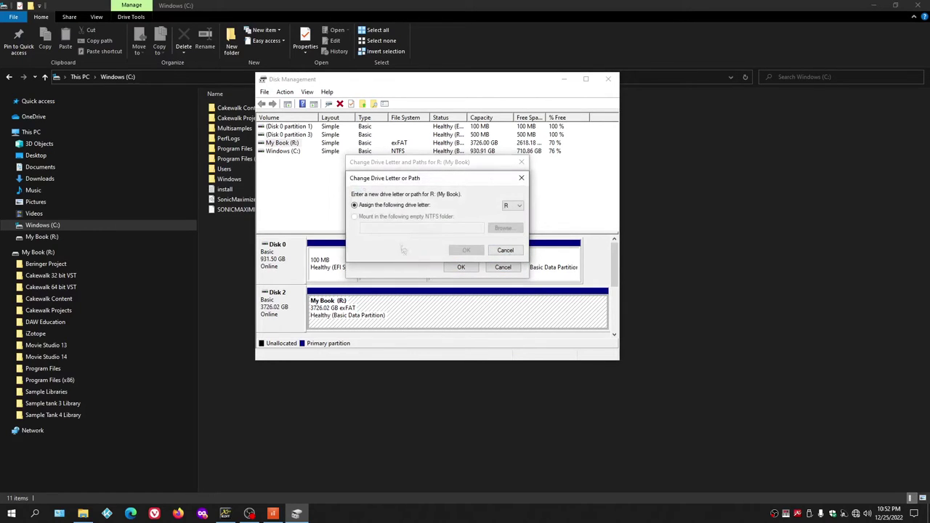
click(520, 207)
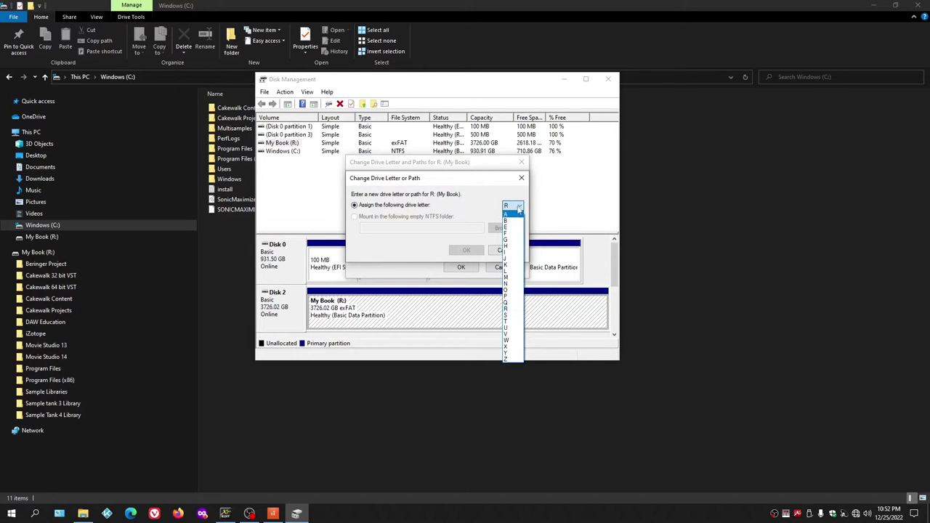
click(505, 226)
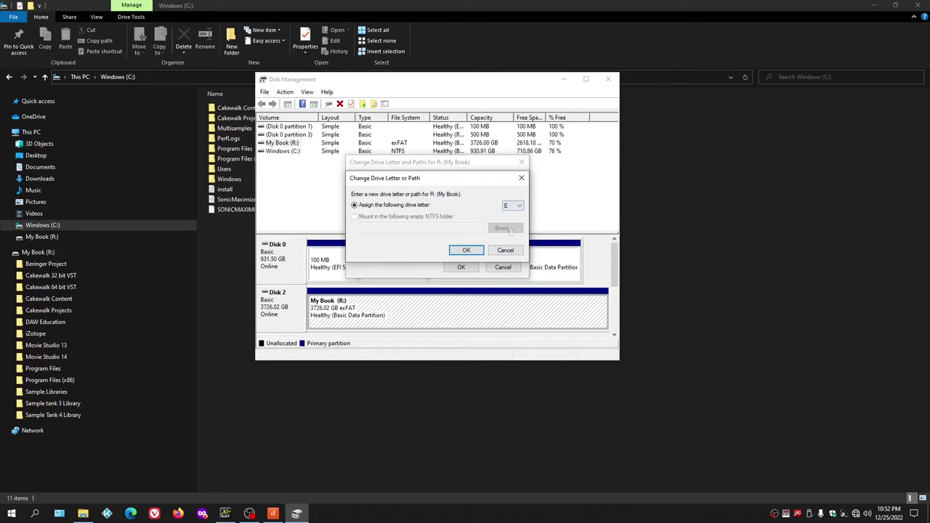
click(467, 250)
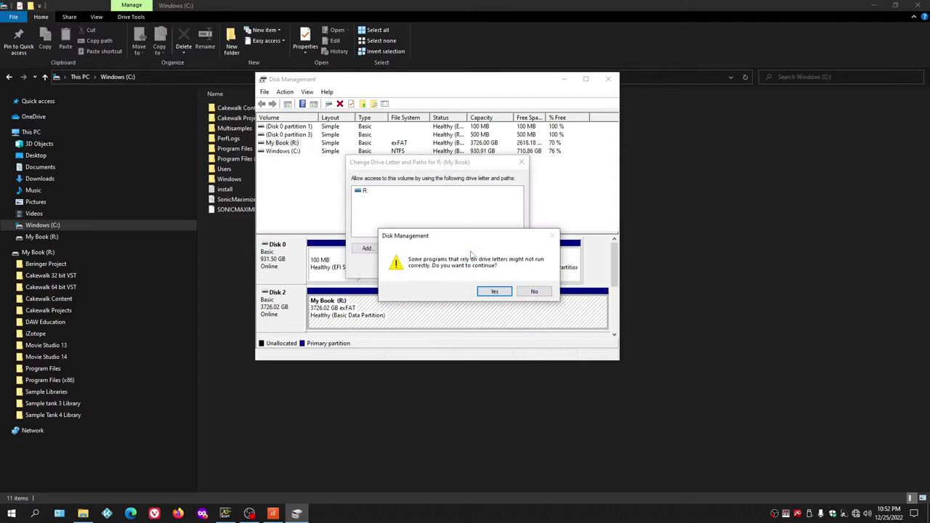
click(491, 292)
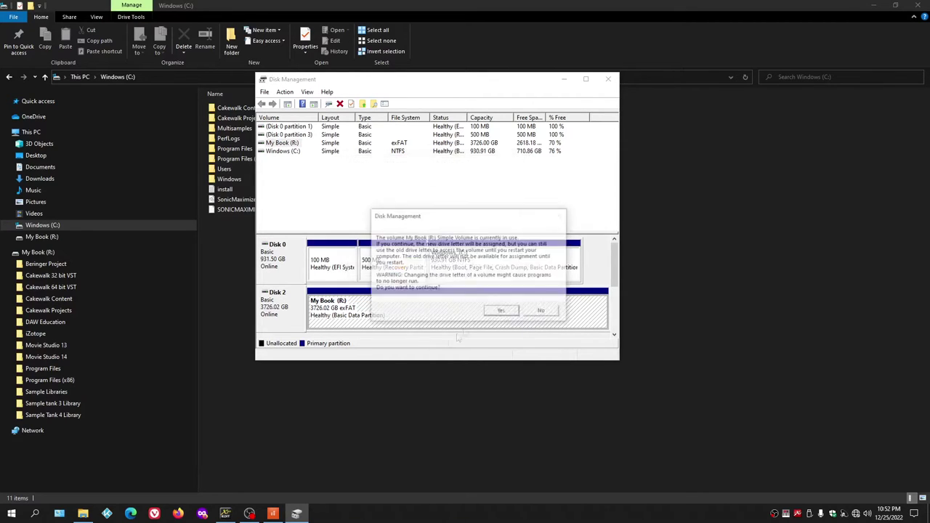
click(502, 310)
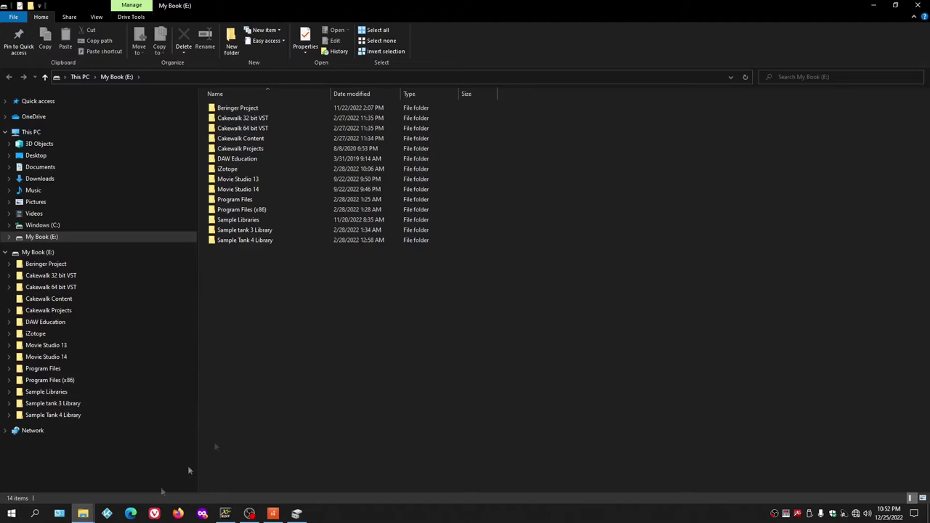
Step: Bring up the File Explorer window showing the Windows (C:) drive and close it
click(83, 513)
click(73, 477)
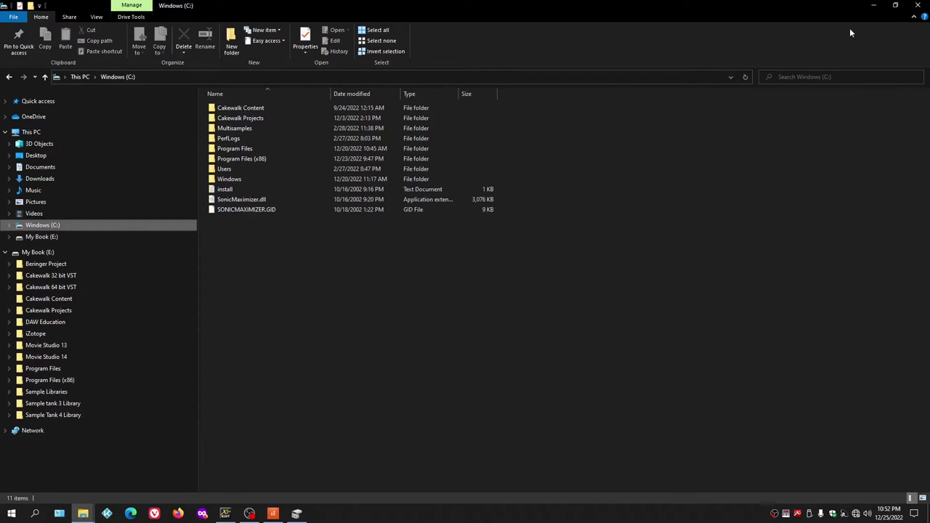
click(919, 5)
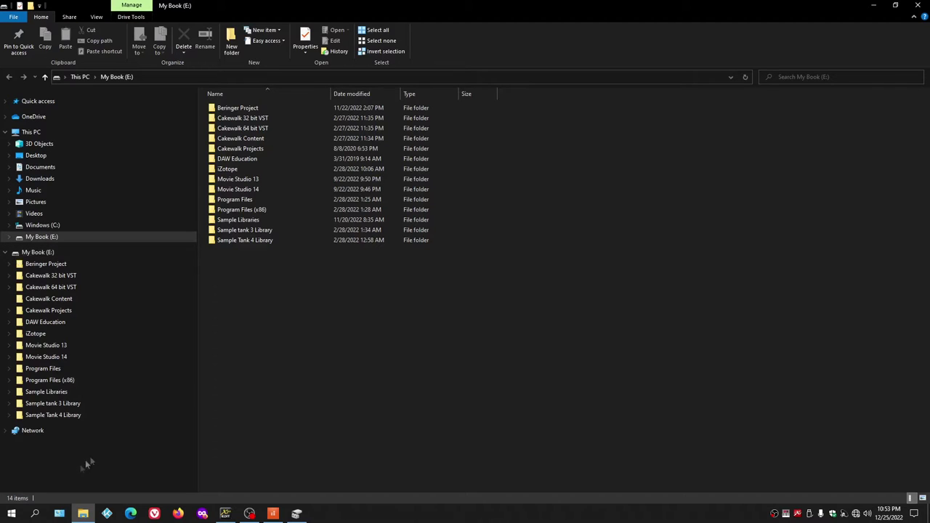
Step: Reopen Disk Management and assign drive letter R to the My Book volume, accepting both warnings
right_click(11, 517)
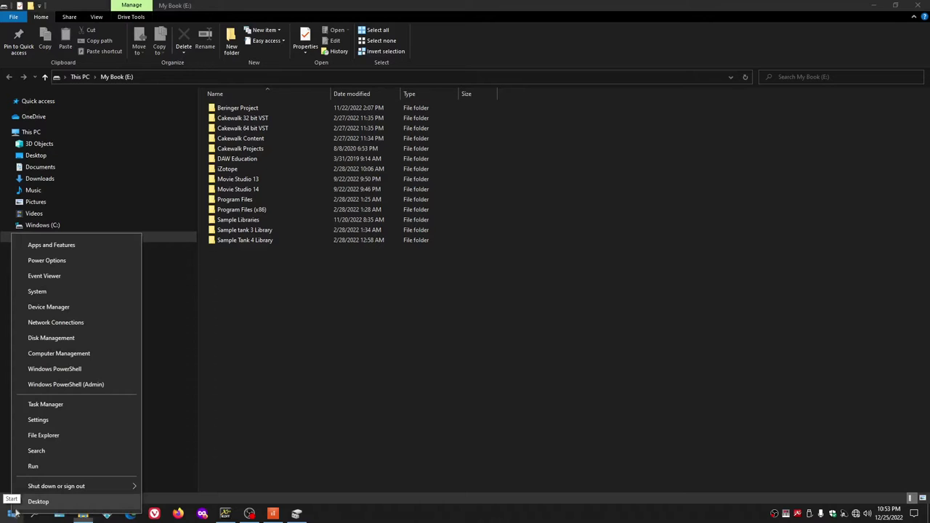
click(50, 338)
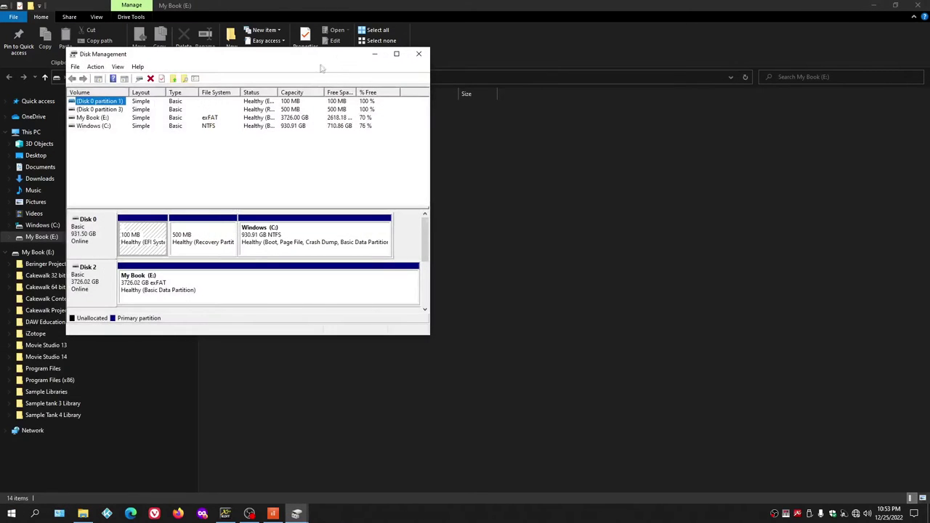
click(229, 285)
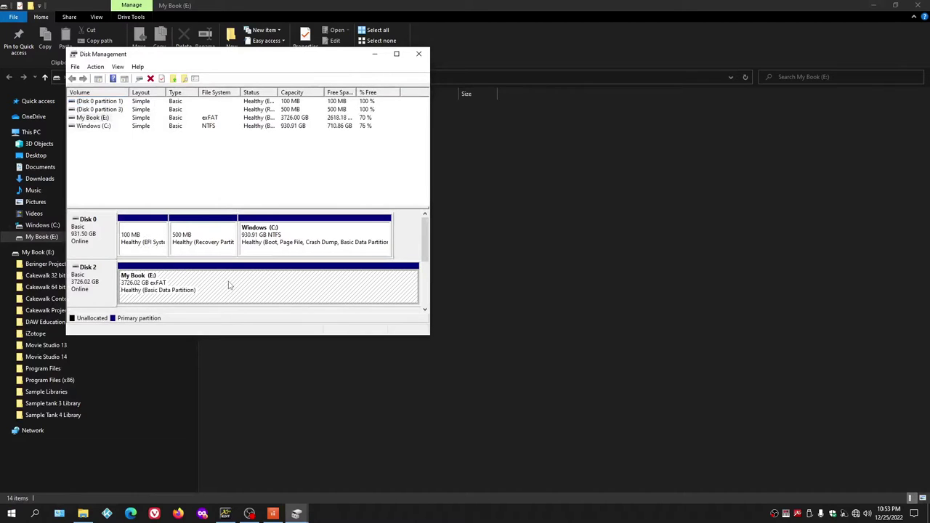
right_click(229, 285)
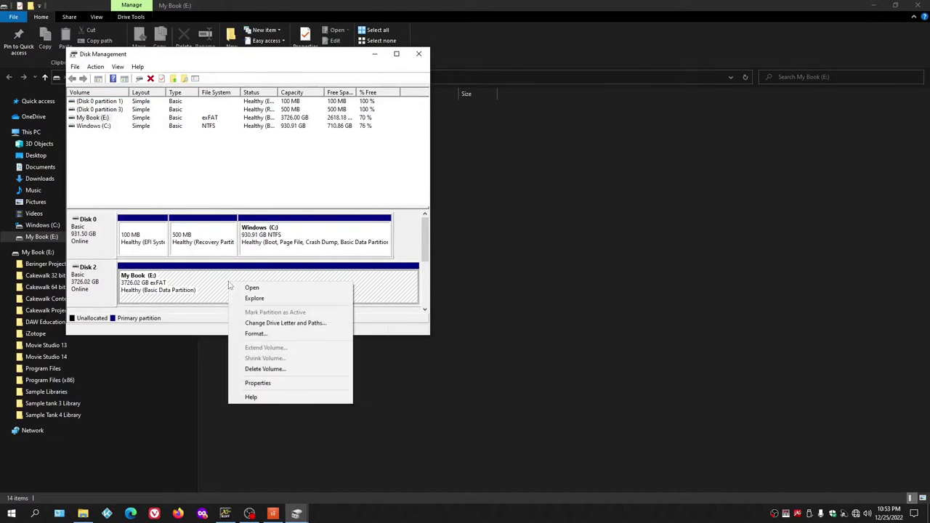
click(271, 323)
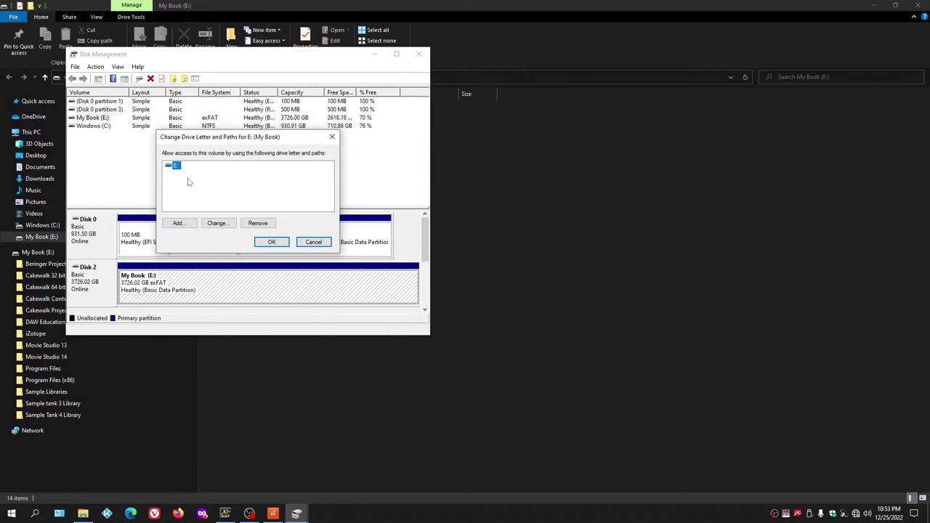
click(220, 225)
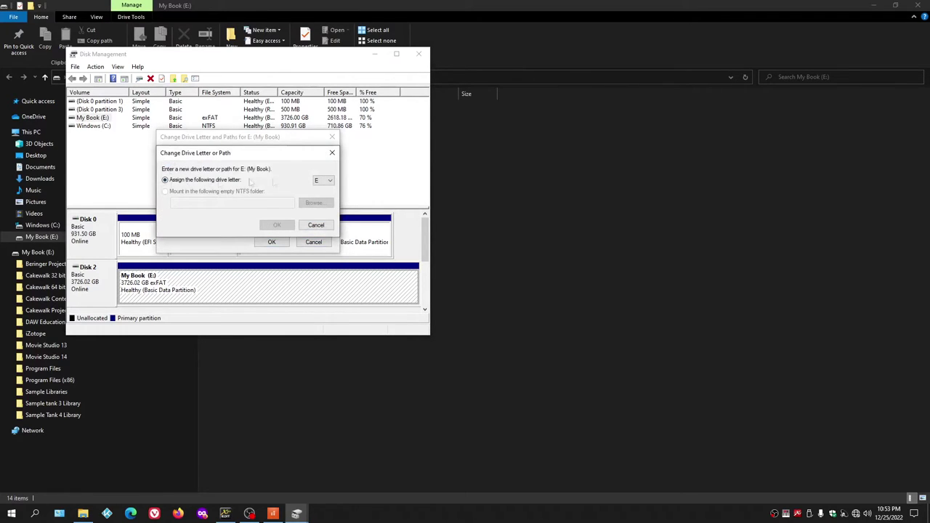
click(329, 181)
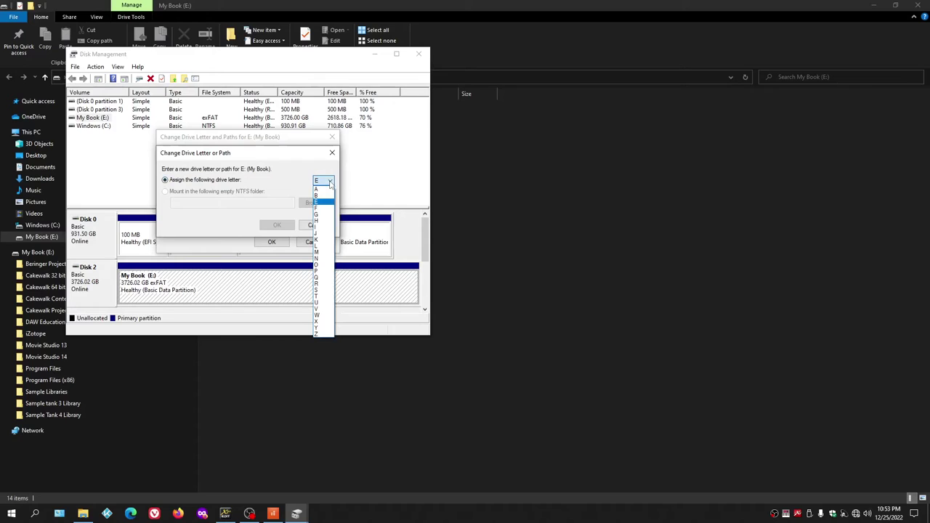
click(320, 285)
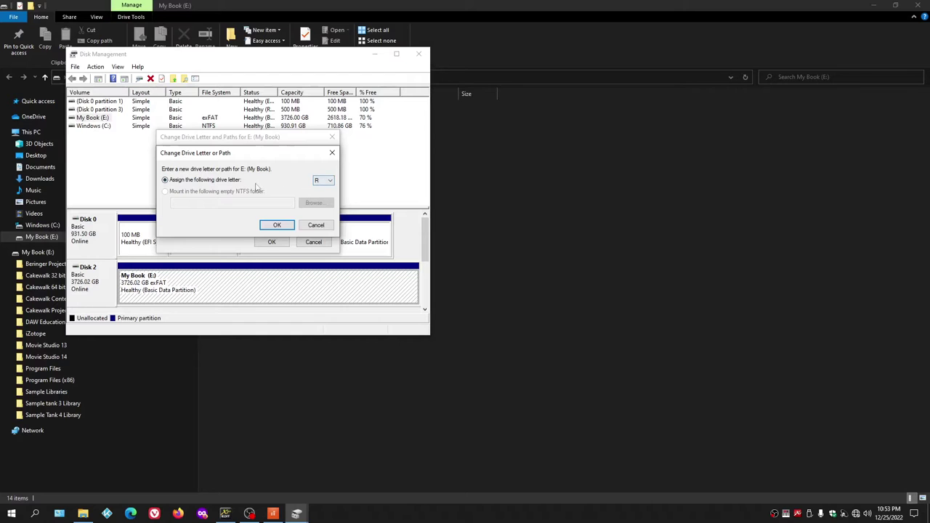
click(283, 226)
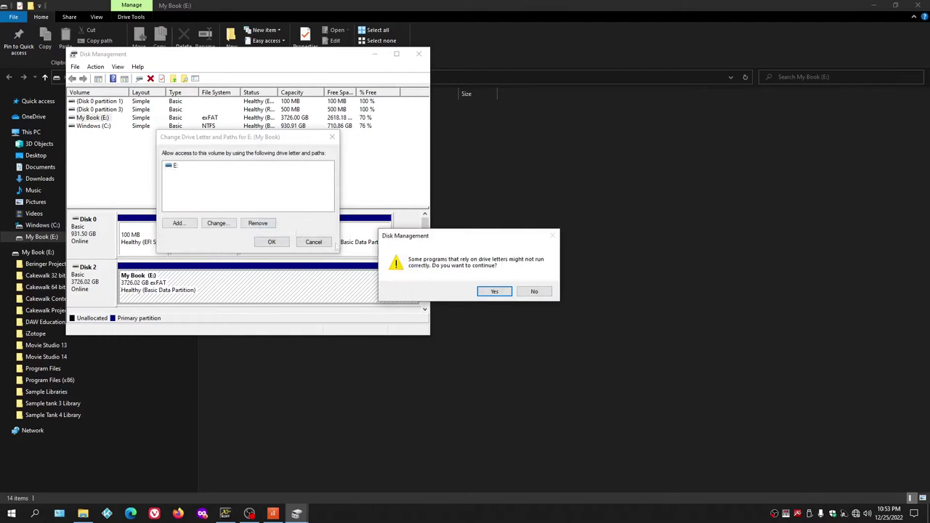
click(495, 291)
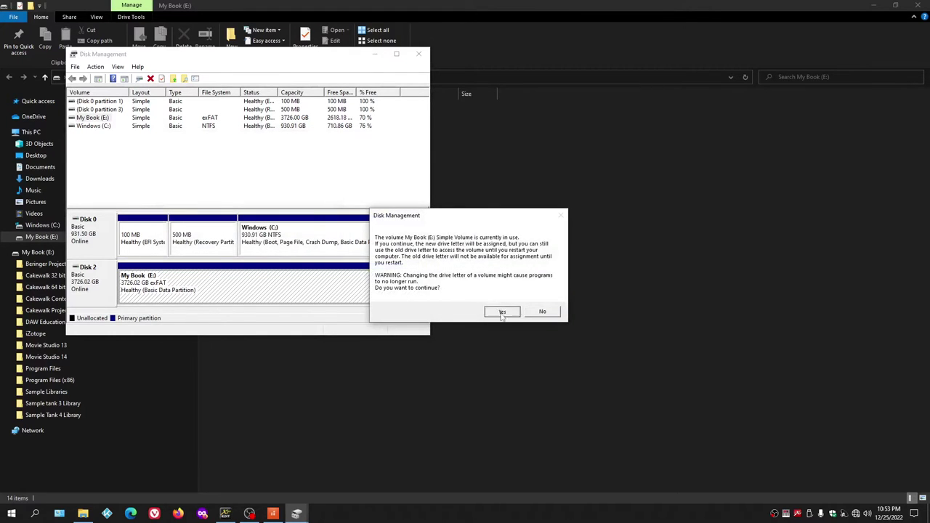
click(502, 312)
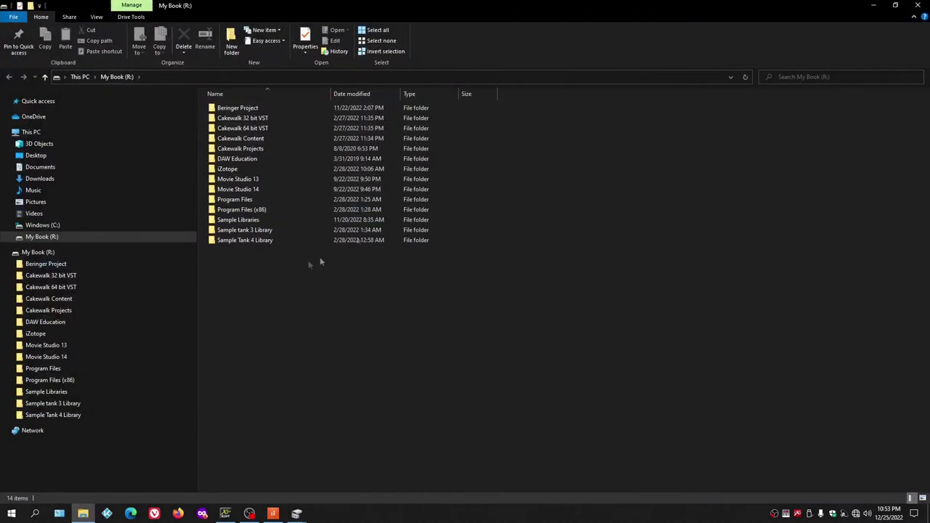
Step: Rename the My Book (R:) drive to Recording in File Explorer
click(41, 254)
right_click(39, 256)
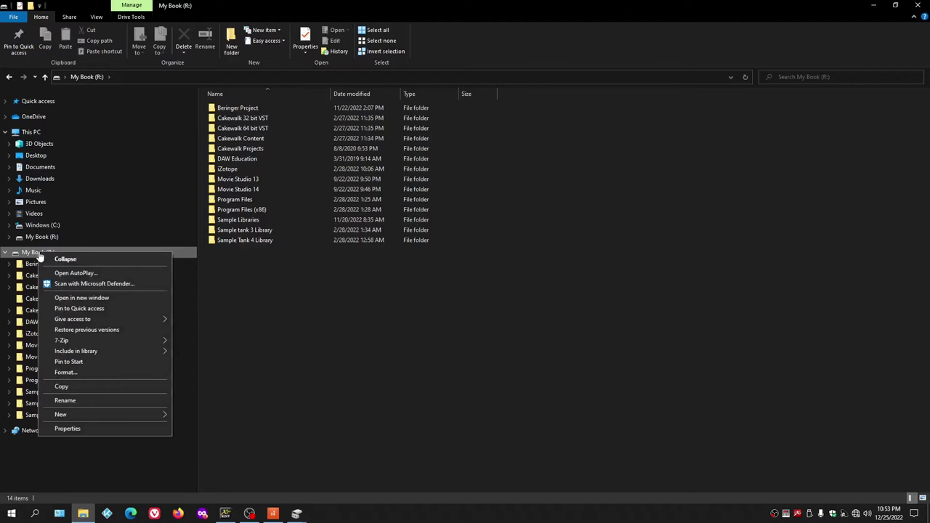
click(65, 400)
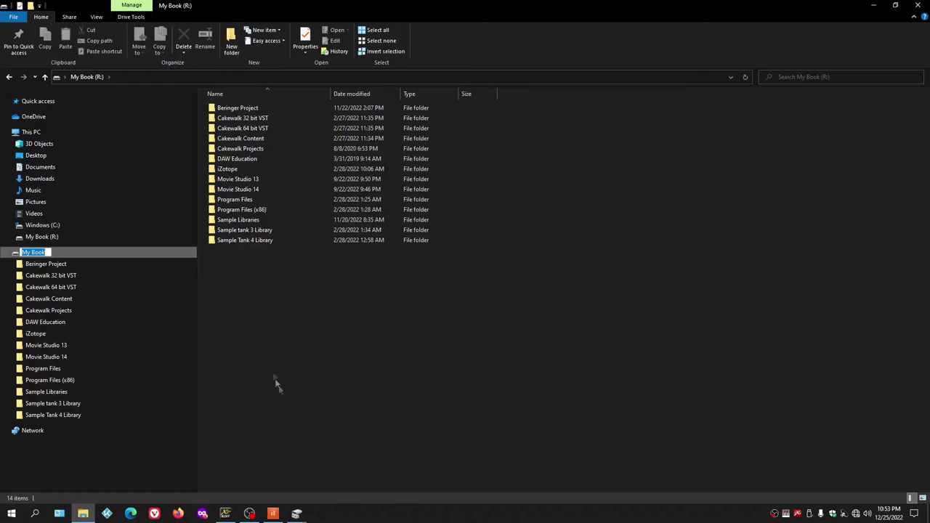
text(Recording)
key(Return)
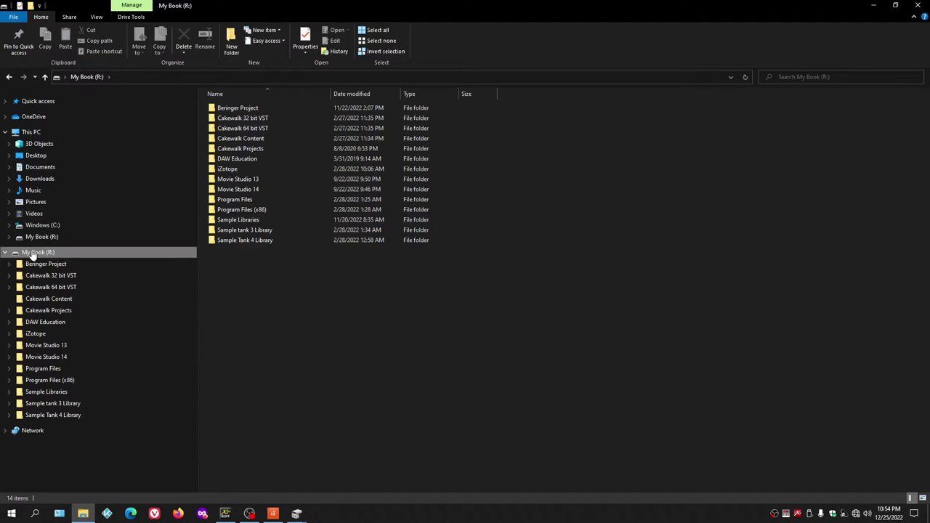
Step: Close and reopen File Explorer to check the R: drive's name in the folder tree, and close it again
click(919, 6)
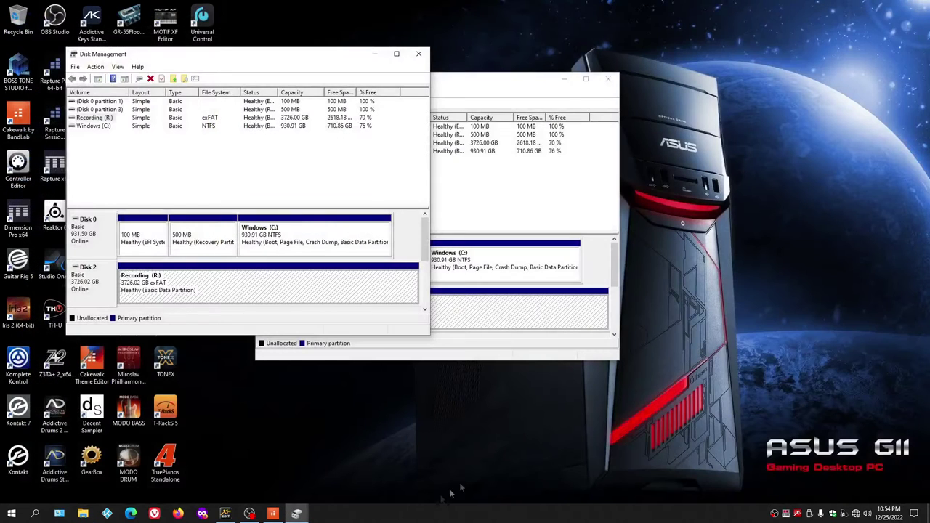
click(83, 514)
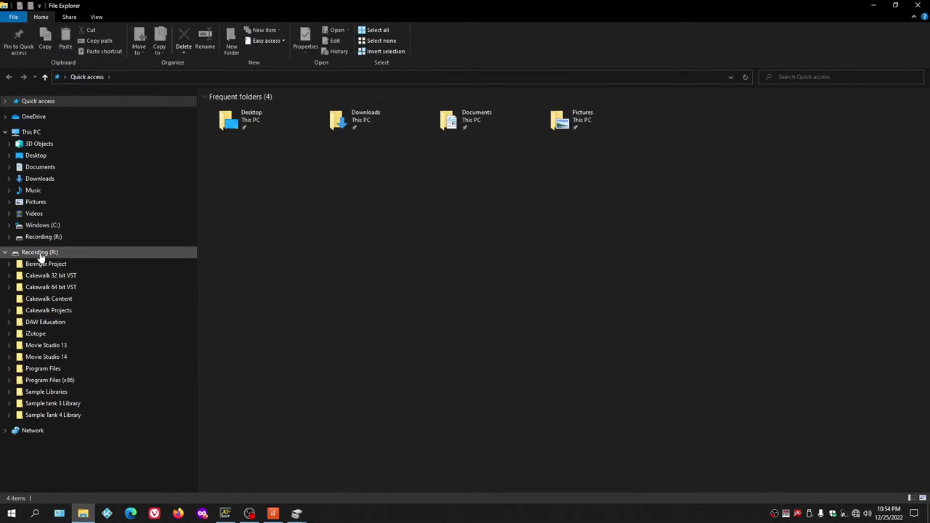
click(919, 6)
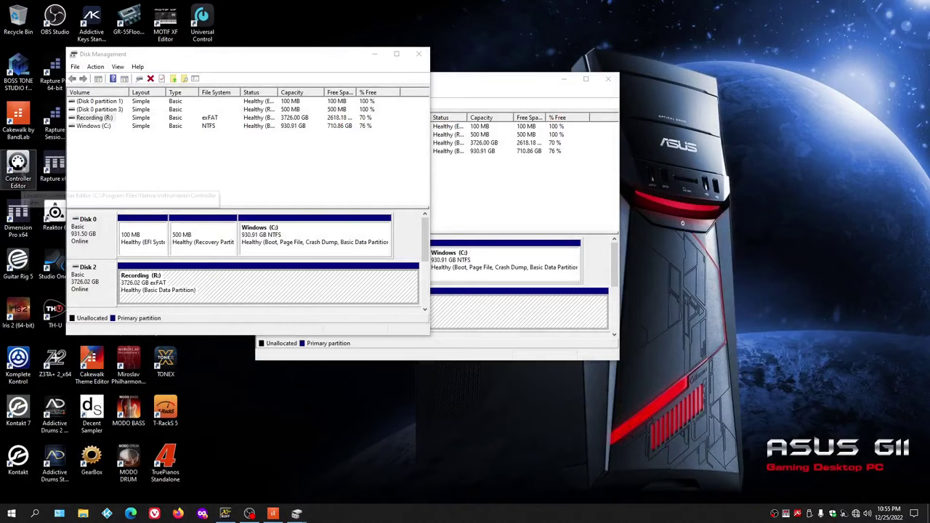
Step: Close both Disk Management windows and switch to Cakewalk
click(418, 54)
click(608, 81)
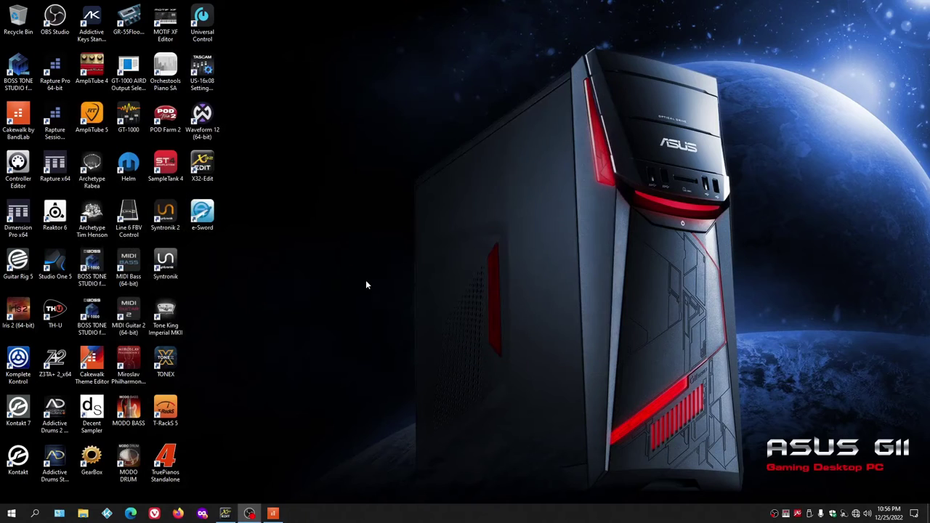
click(272, 514)
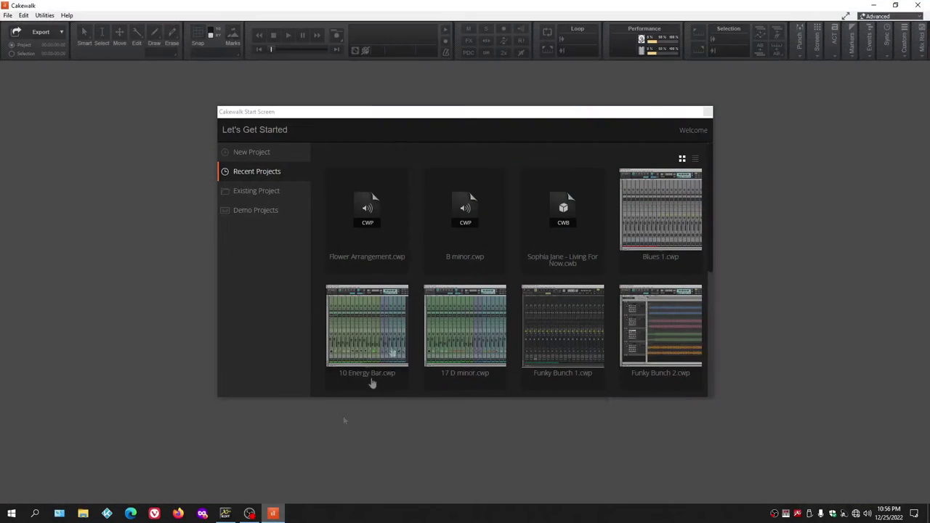
Step: Open the folder location preferences and set the Project Files folder to R:\Cakewalk Projects
click(23, 15)
click(34, 27)
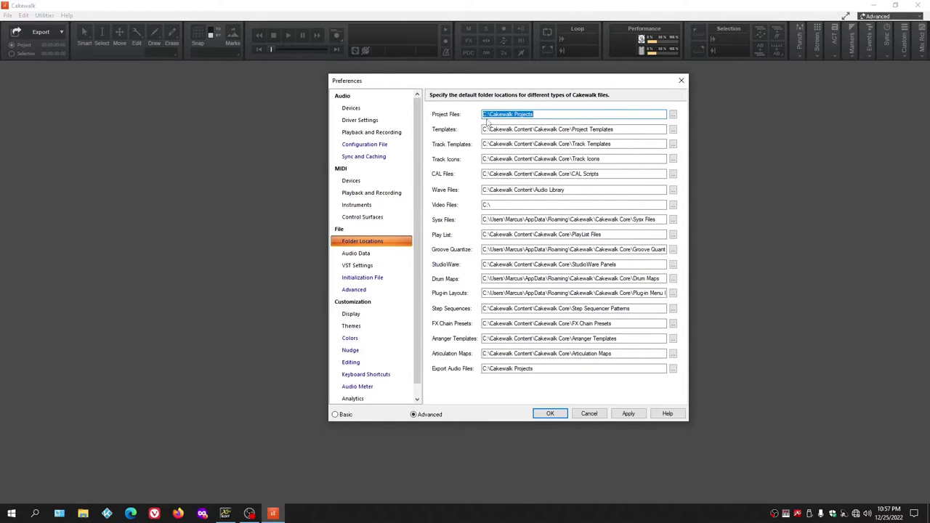
click(674, 115)
scroll(494, 268, down, 3)
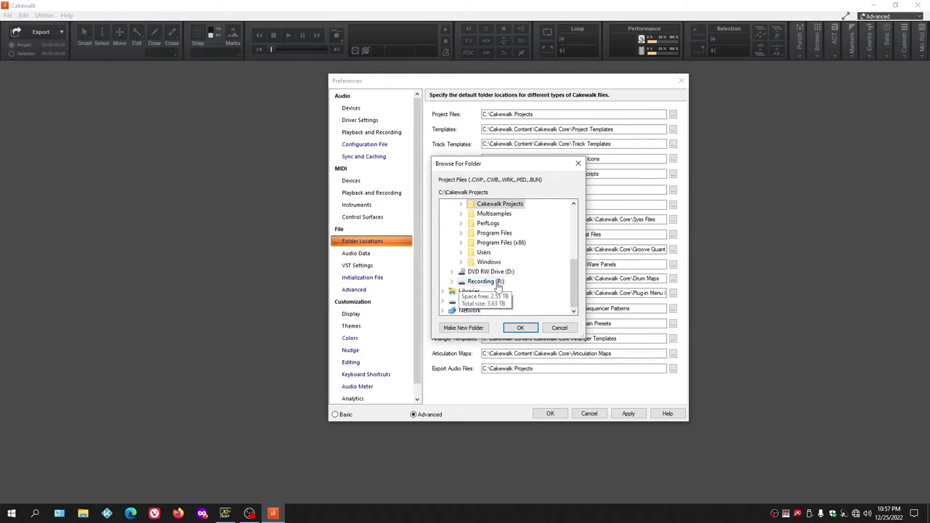
click(451, 282)
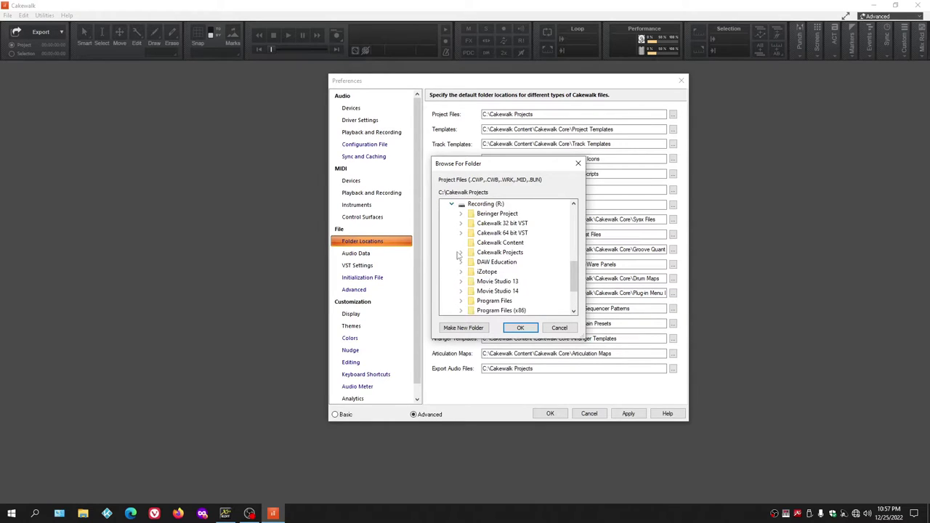
double_click(500, 253)
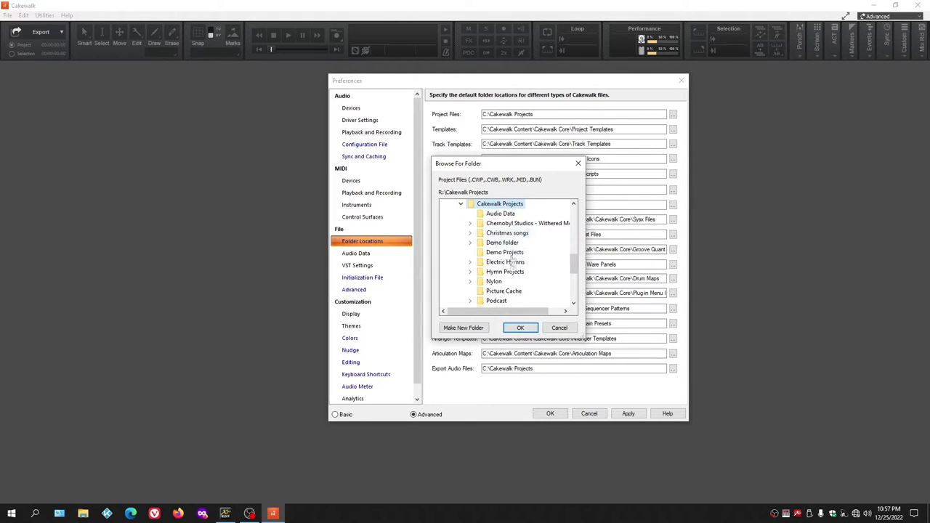
click(520, 327)
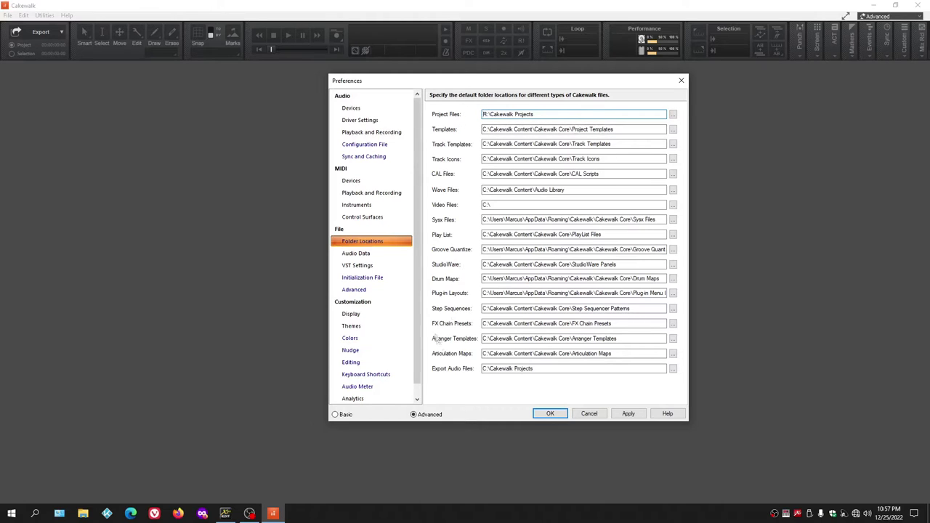
Step: Set the Export Audio Files folder to R:\Cakewalk Projects on the Recording drive
click(673, 370)
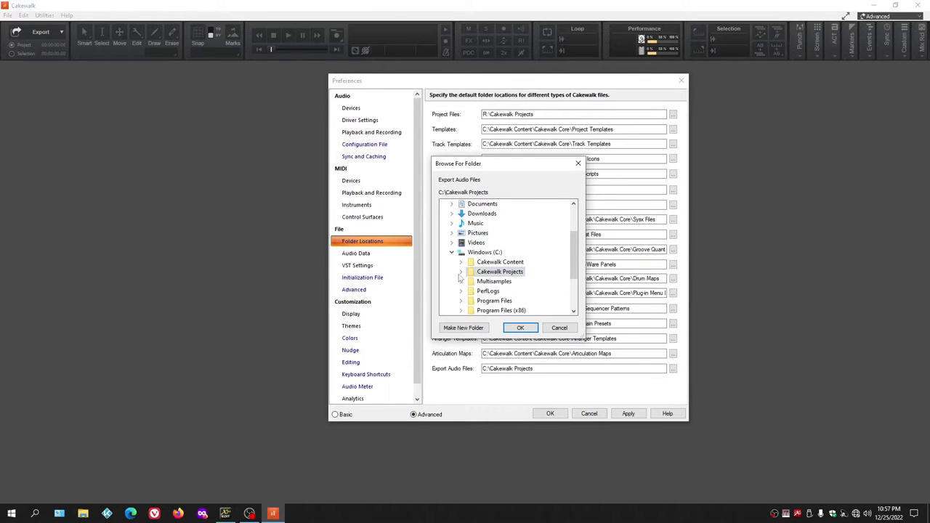
scroll(460, 278, down, 3)
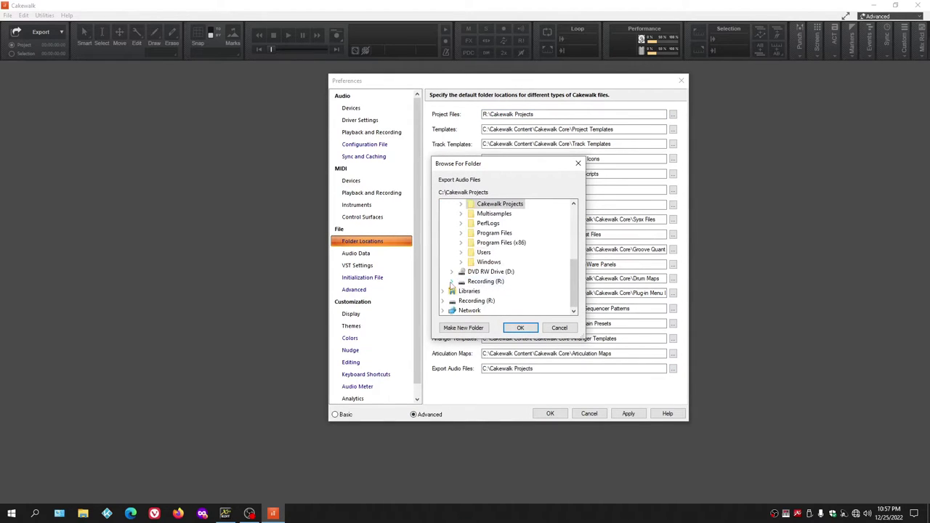
click(451, 282)
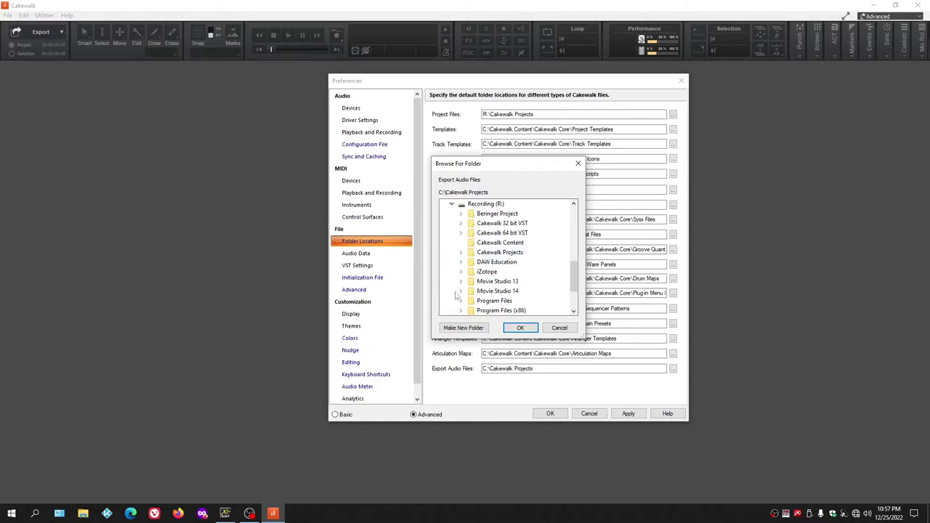
double_click(500, 253)
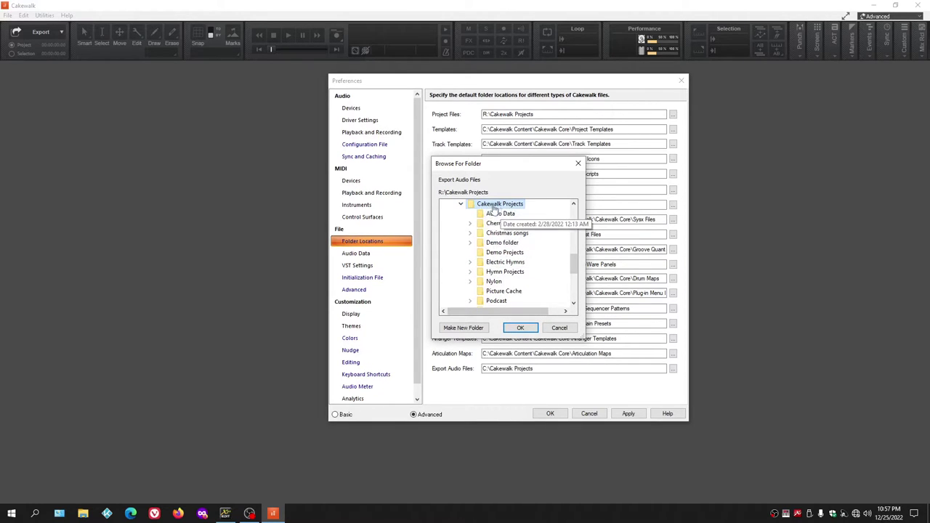
click(522, 328)
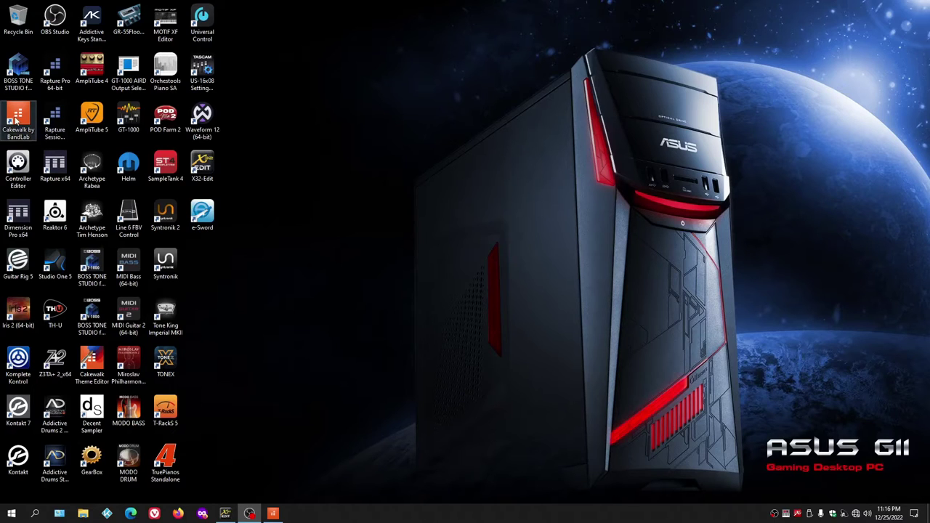
Step: Open Cakewalk Theme Editor from the desktop to look at its window, and close it
click(91, 367)
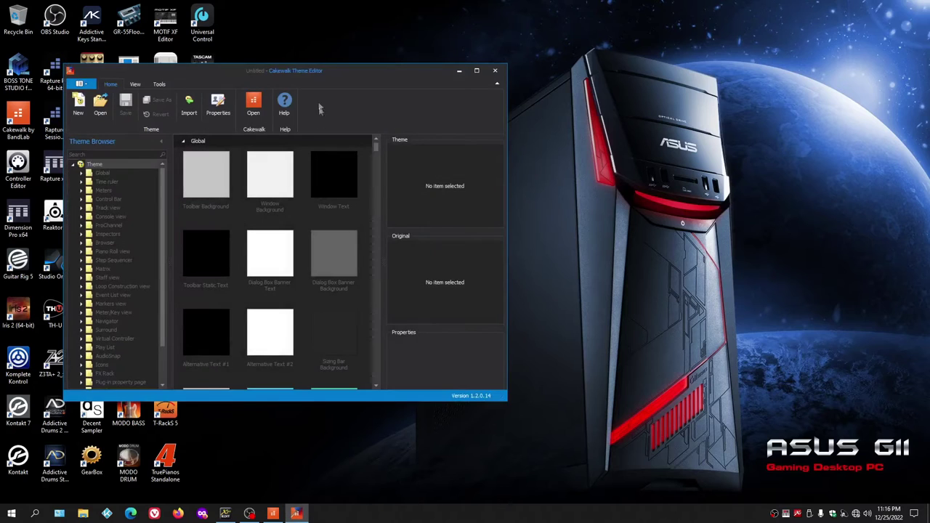
drag(300, 80, 499, 81)
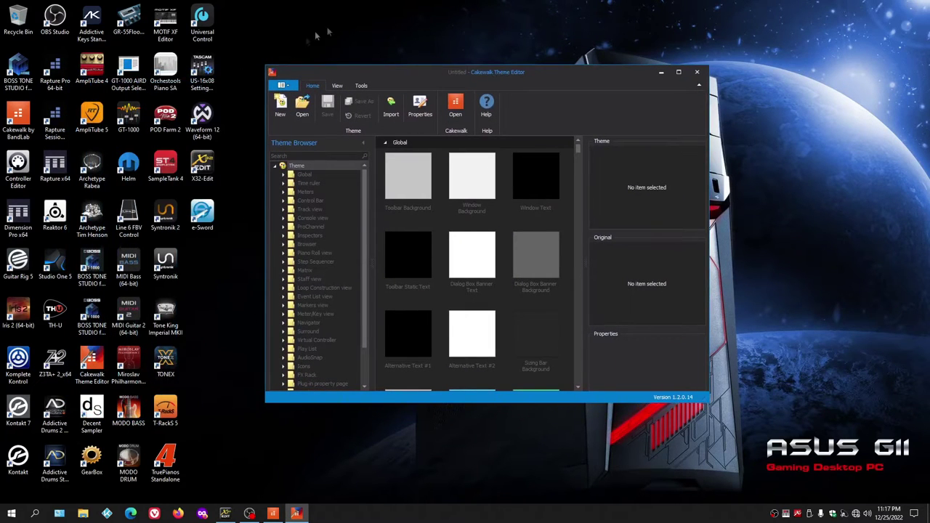
click(697, 72)
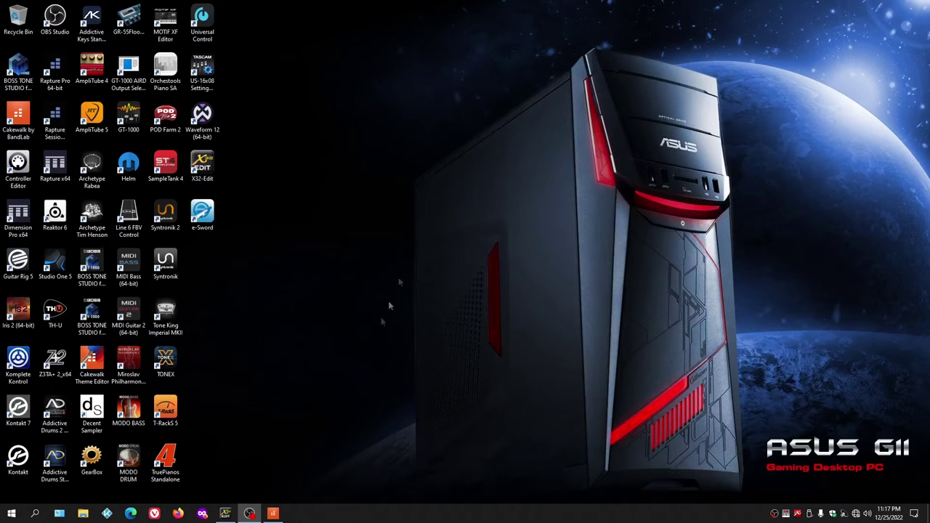
Step: Switch to Cakewalk and compare the console's wide and narrow strip layouts, leaving all strips narrow
click(274, 514)
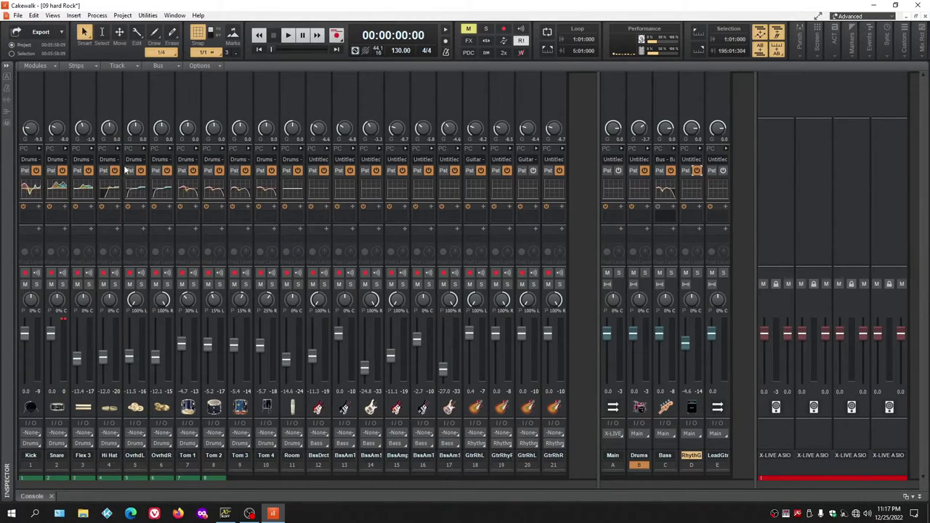
click(91, 66)
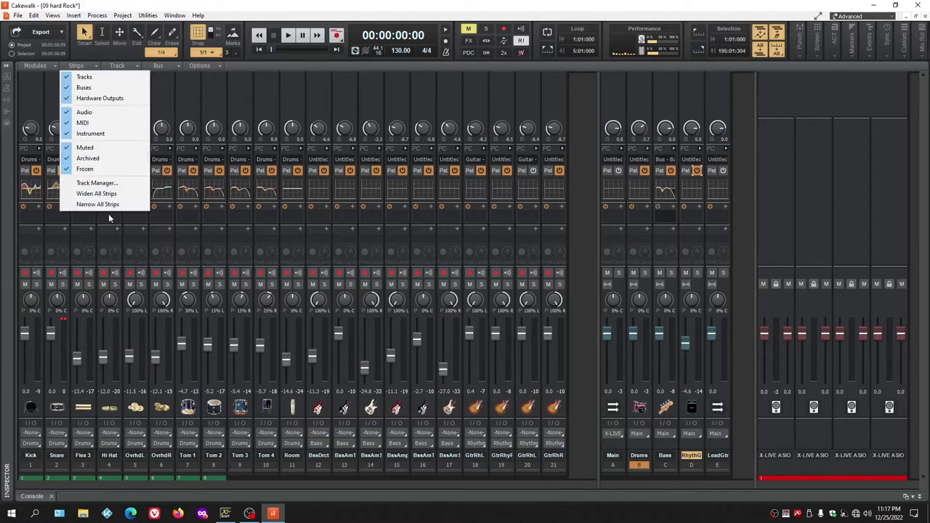
click(102, 193)
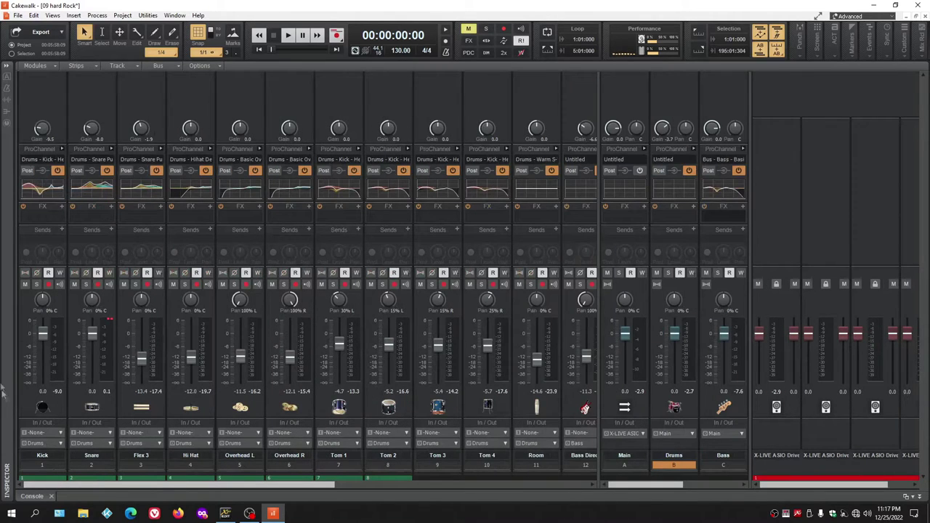
click(89, 66)
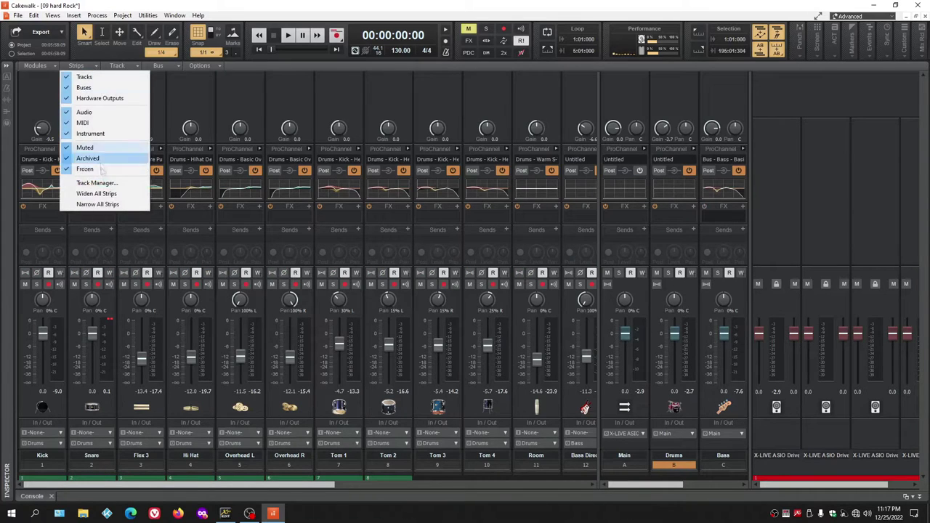
click(104, 207)
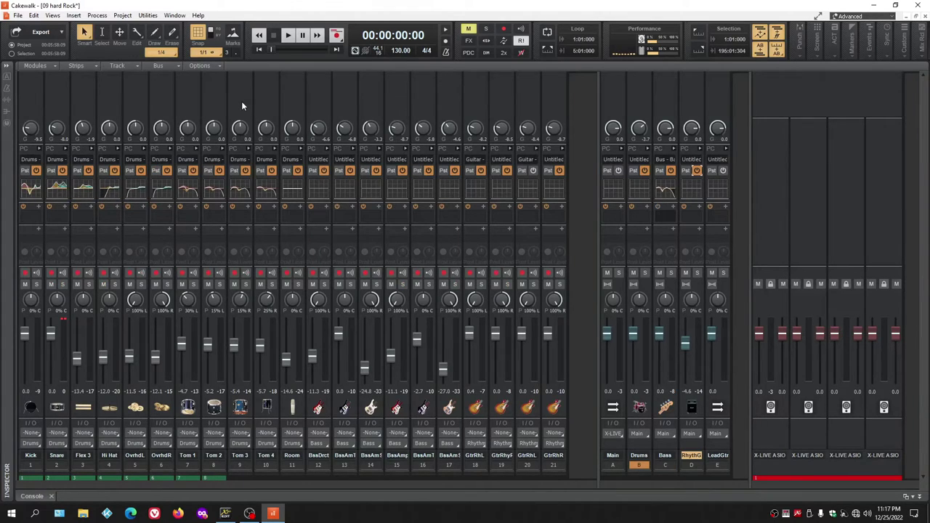
Step: Show the track view, apply the Mercury theme in Preferences, and close the dialog
key(d)
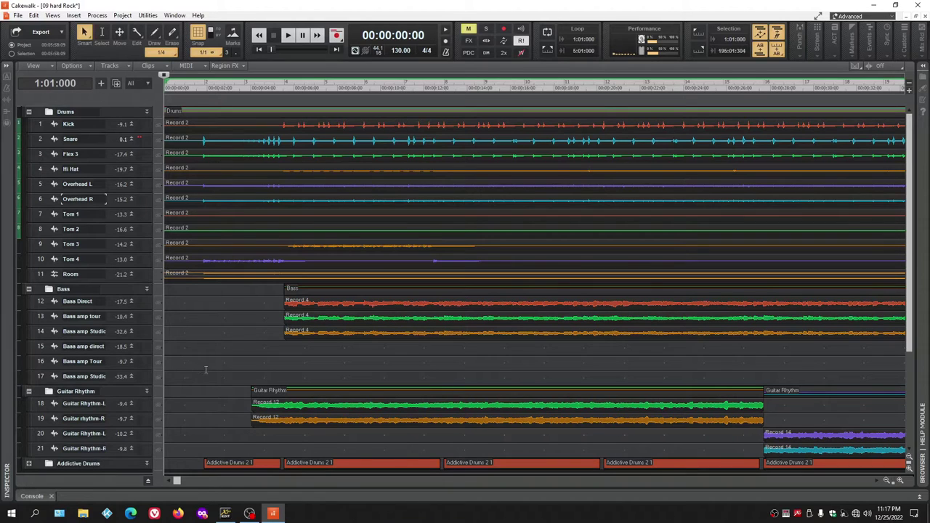
click(33, 15)
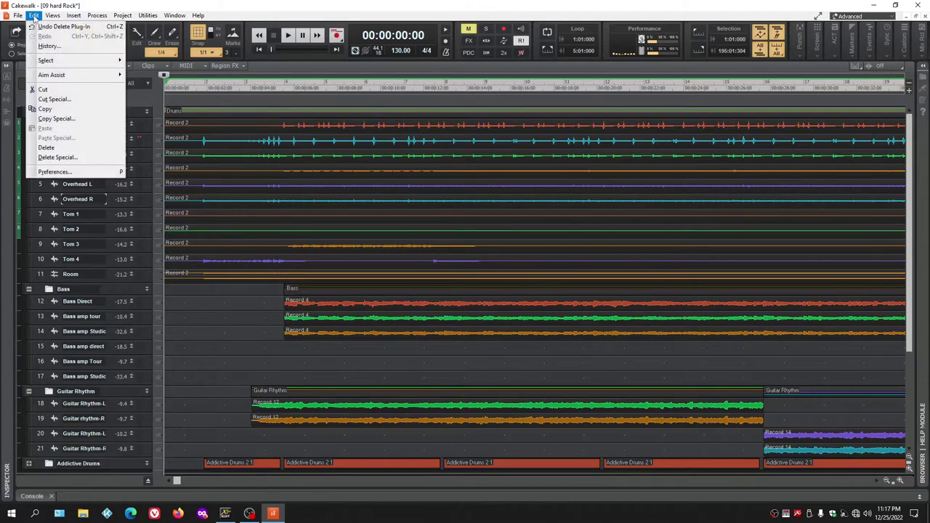
click(71, 172)
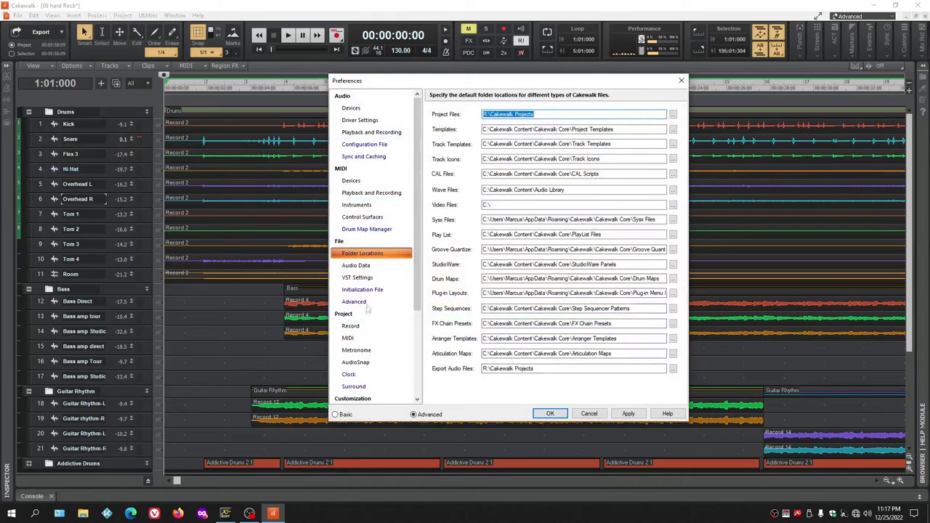
scroll(419, 304, down, 4)
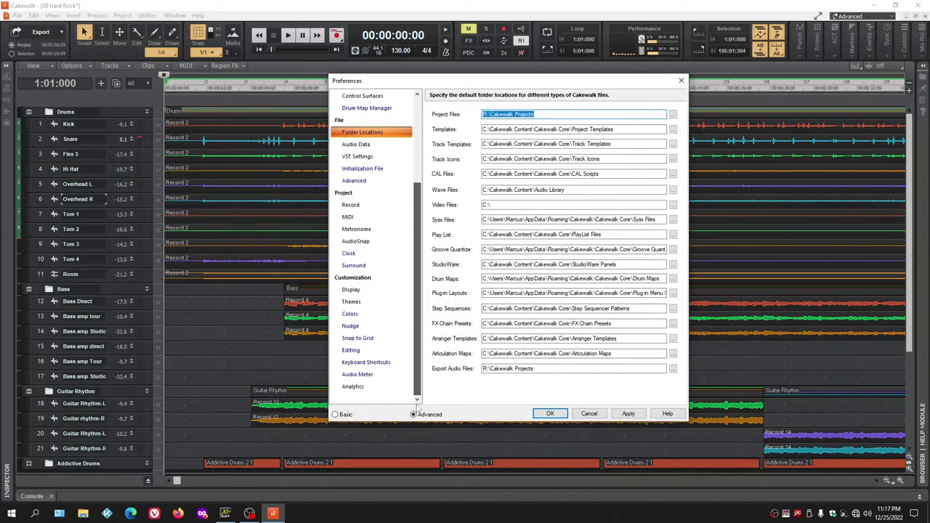
click(351, 303)
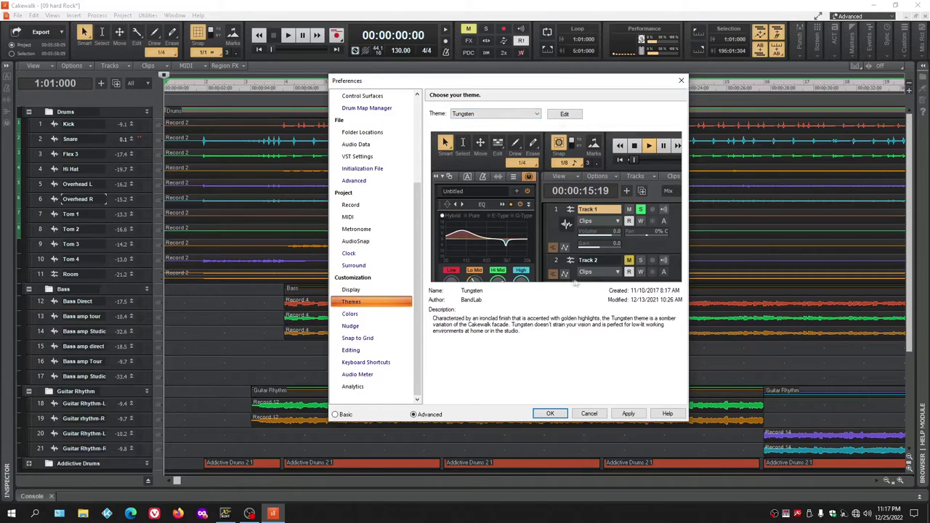
click(537, 115)
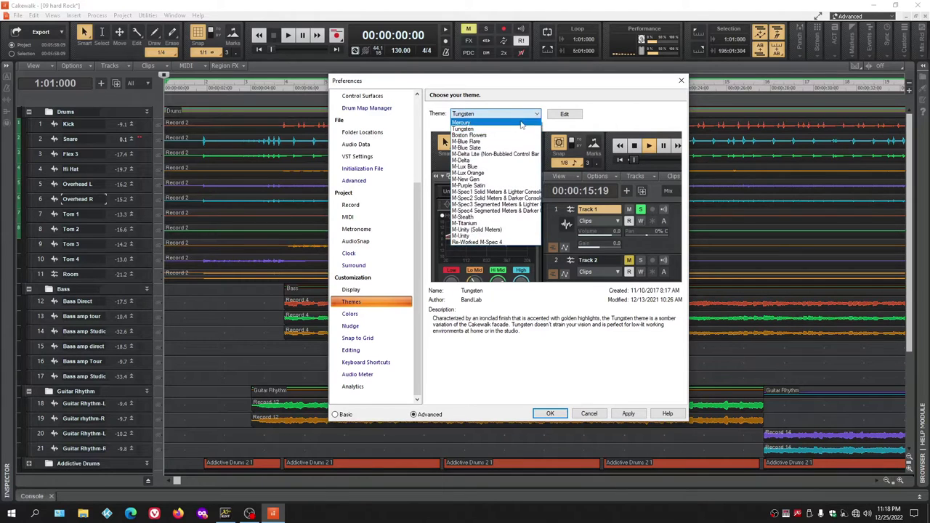
click(522, 124)
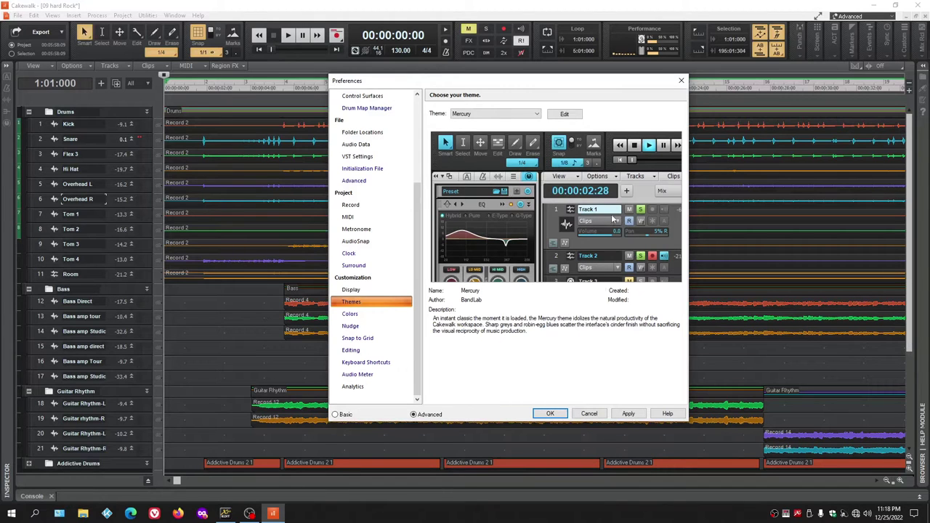
click(629, 414)
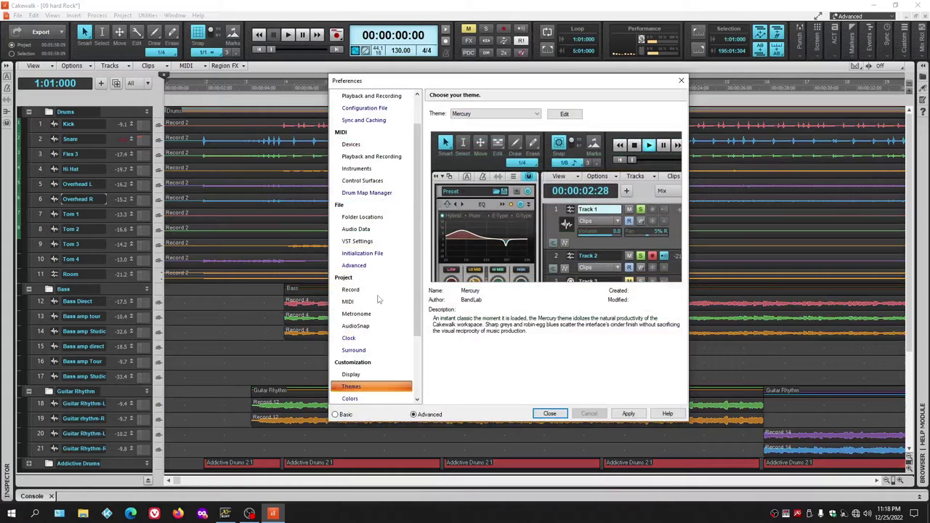
click(550, 413)
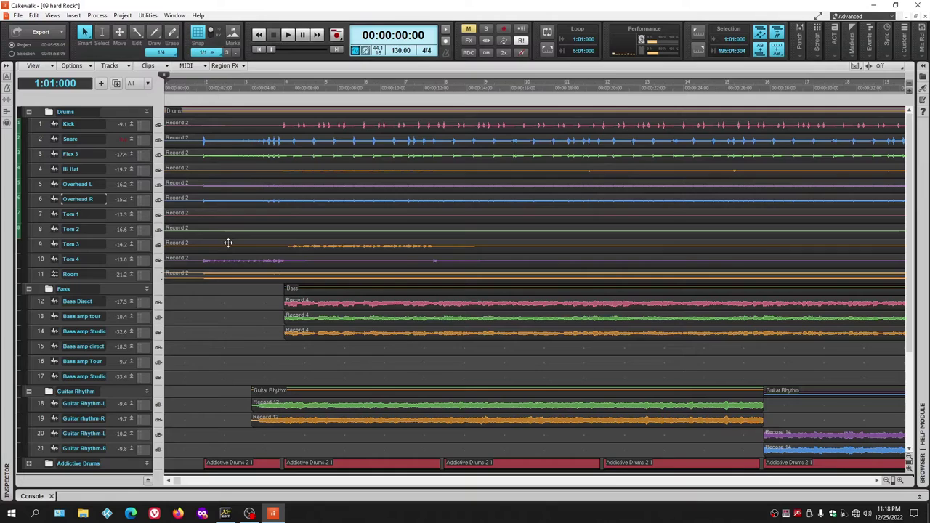
Step: Inspect the console in the Mercury theme, previewing a purple color on the Drums bus without keeping it, and return to the track view
key(alt+2)
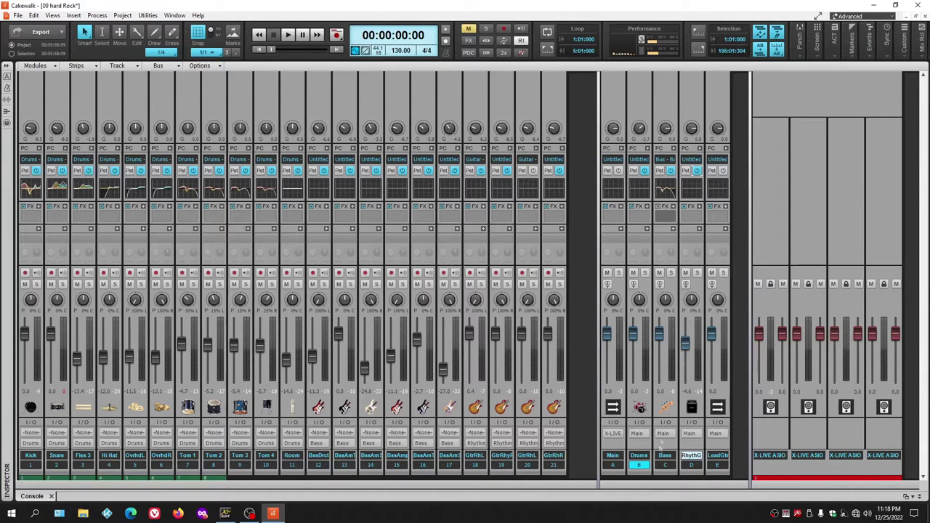
click(640, 477)
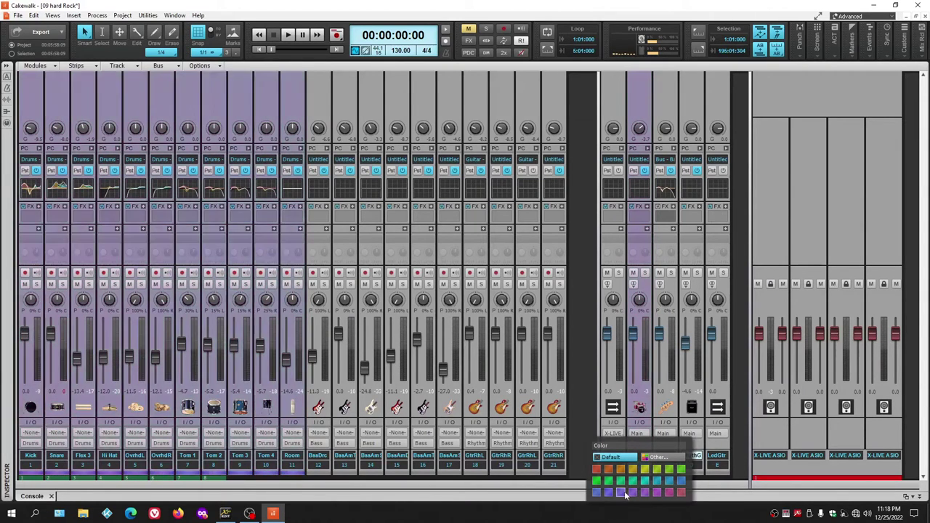
click(577, 386)
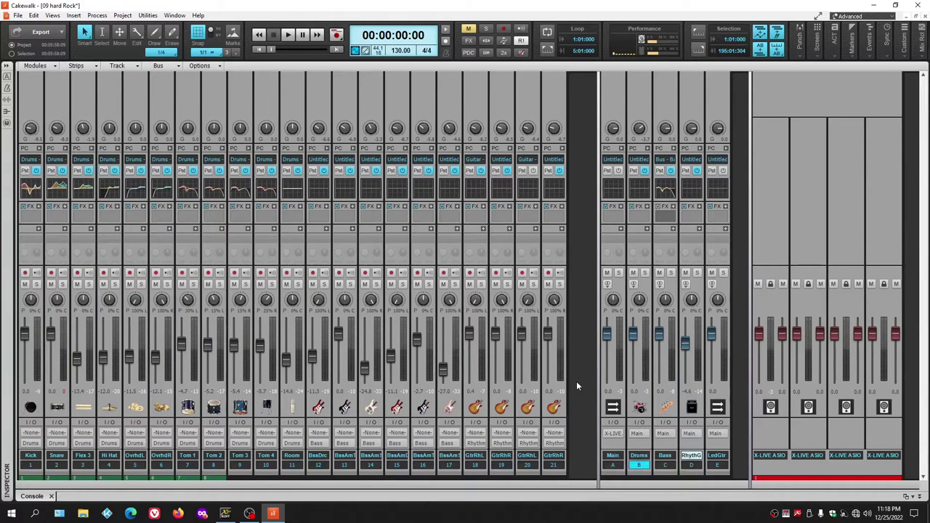
key(alt+2)
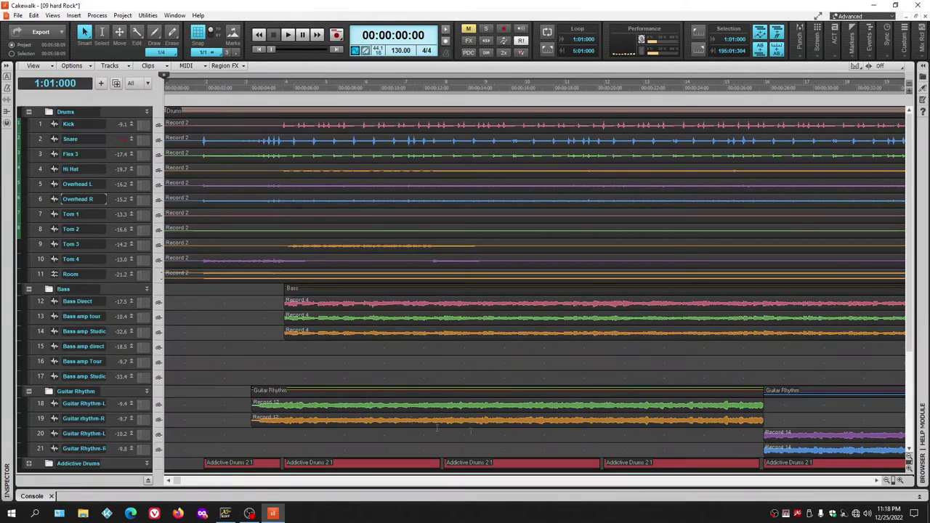
Step: Apply the M-Blue Flare theme in Preferences despite its incompatibility, close the dialog, and show the console
click(34, 15)
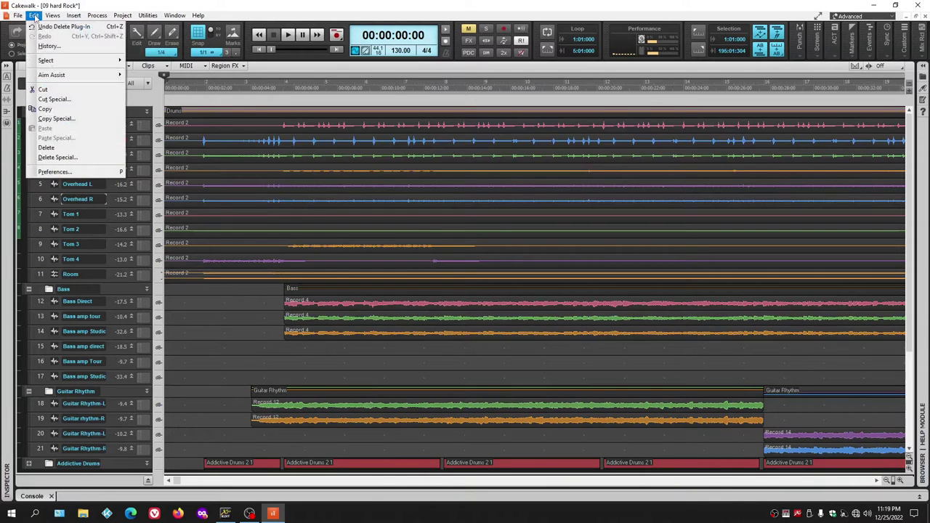
click(77, 170)
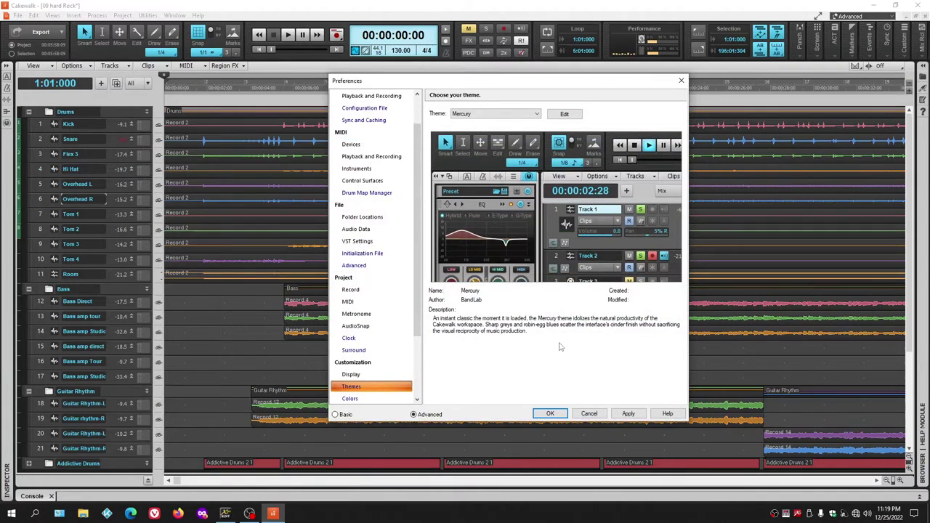
click(537, 116)
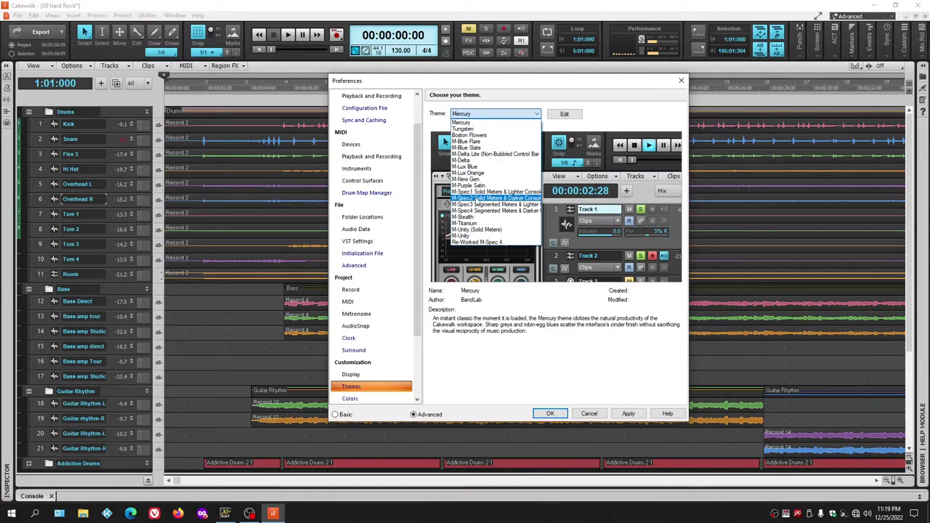
click(479, 143)
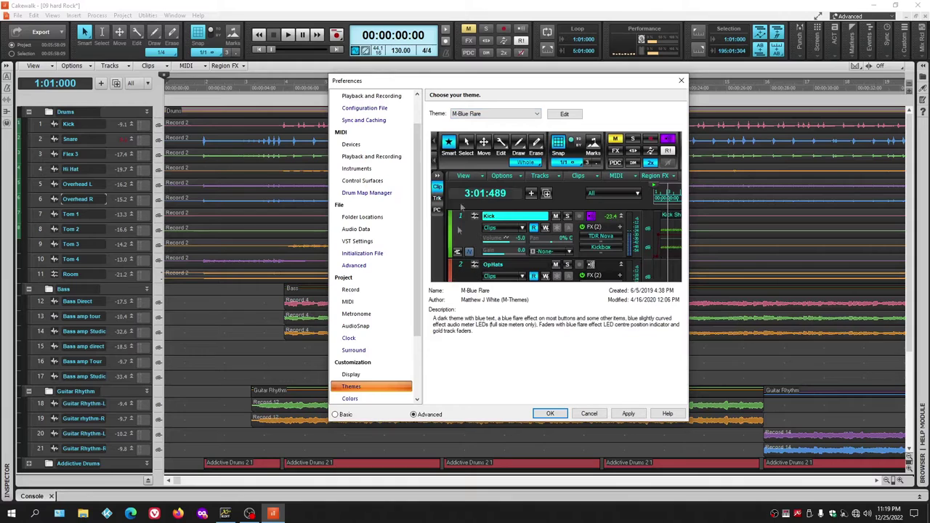
click(617, 415)
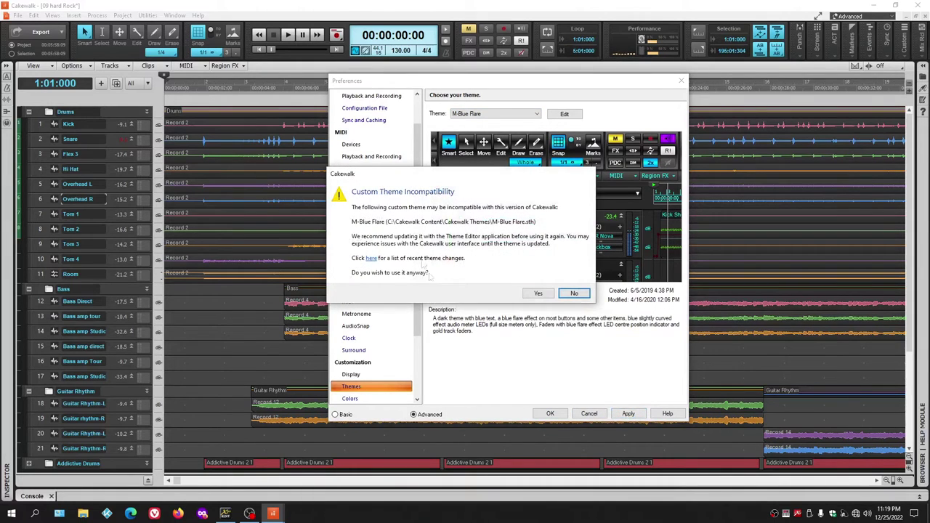
click(537, 294)
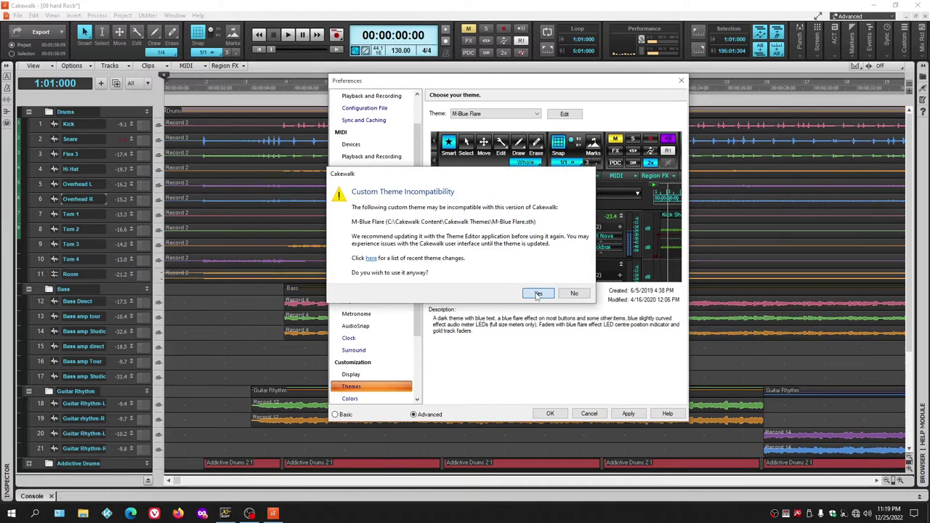
click(538, 294)
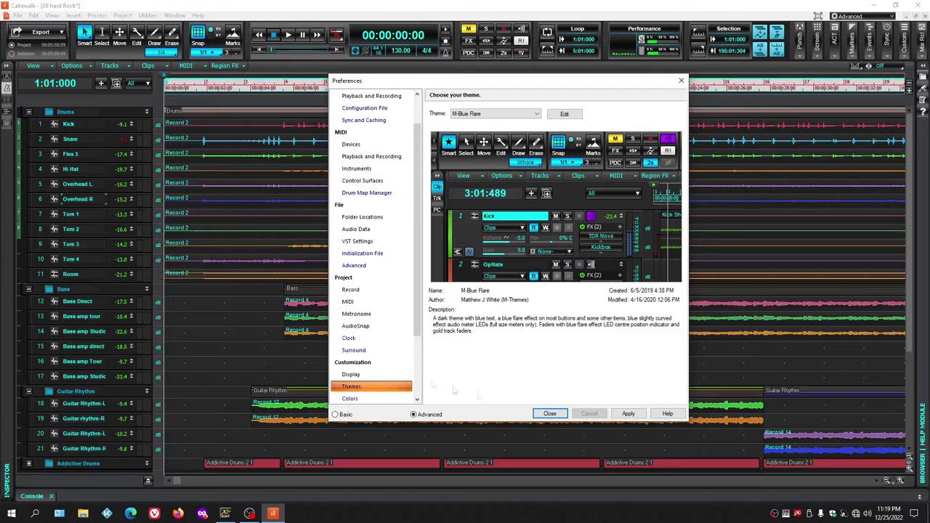
click(550, 414)
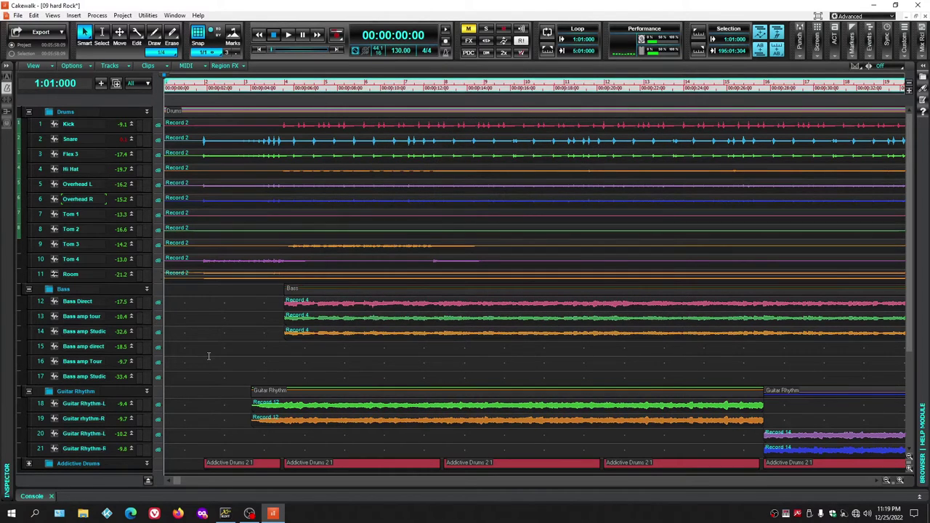
key(alt+2)
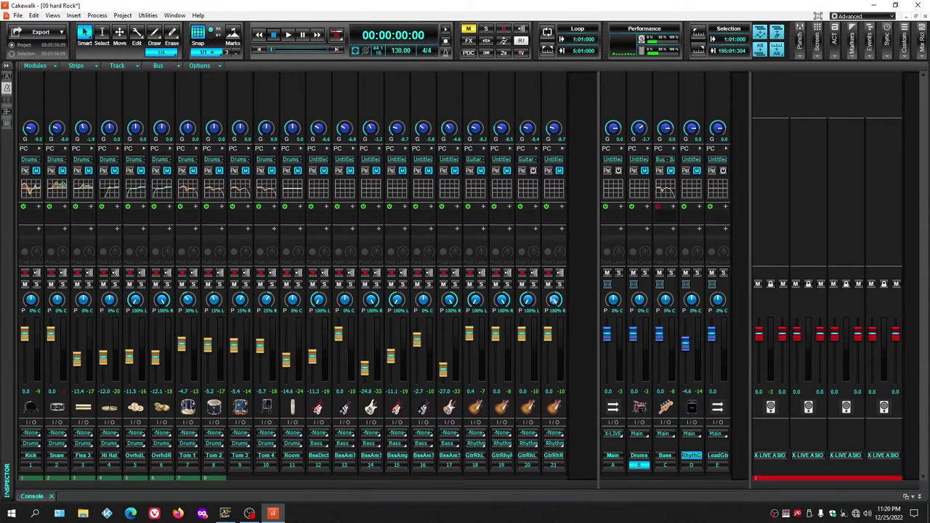
Step: Apply the M-Stealth theme in Preferences, accepting the incompatible theme, and check how the track view and console look
click(18, 16)
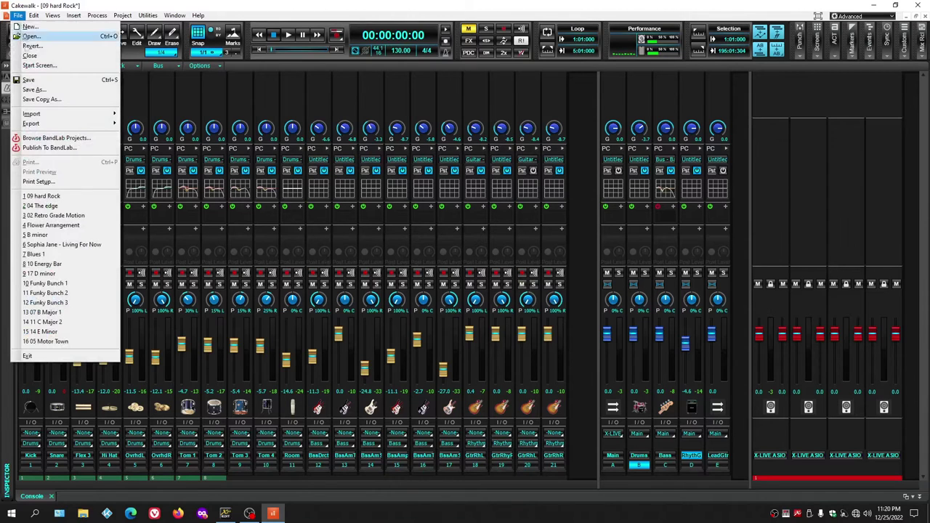
mouse_move(33, 15)
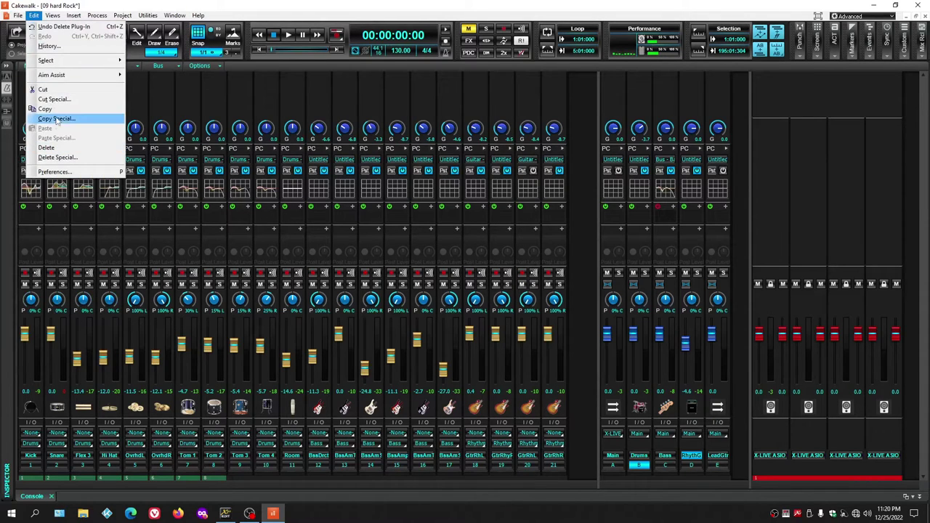
click(69, 172)
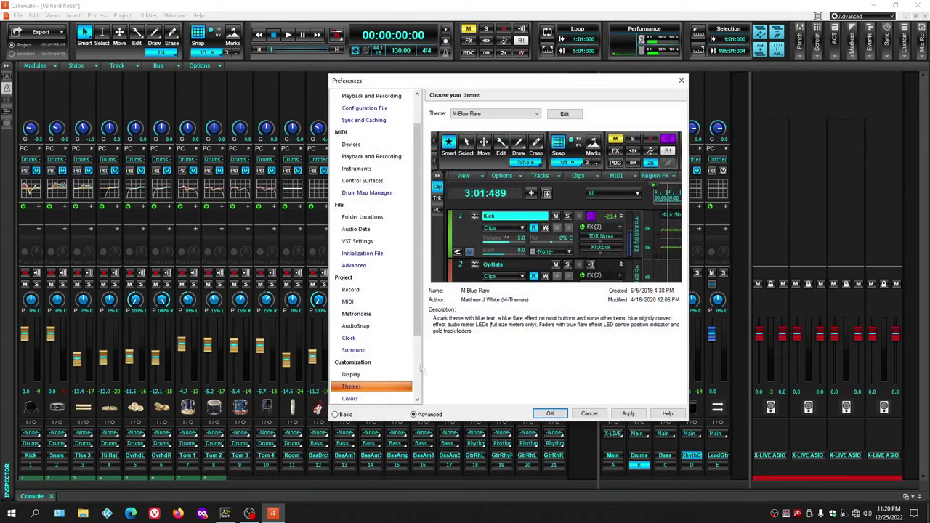
click(538, 114)
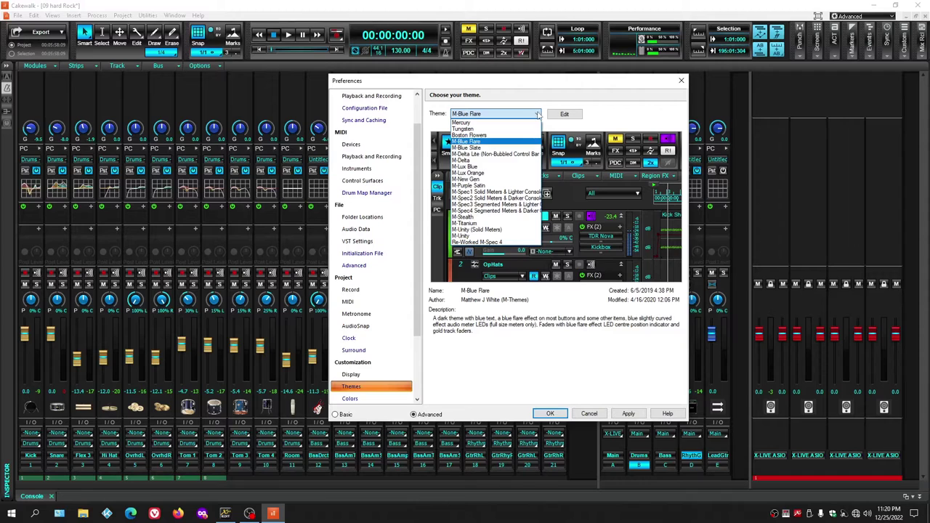
click(499, 217)
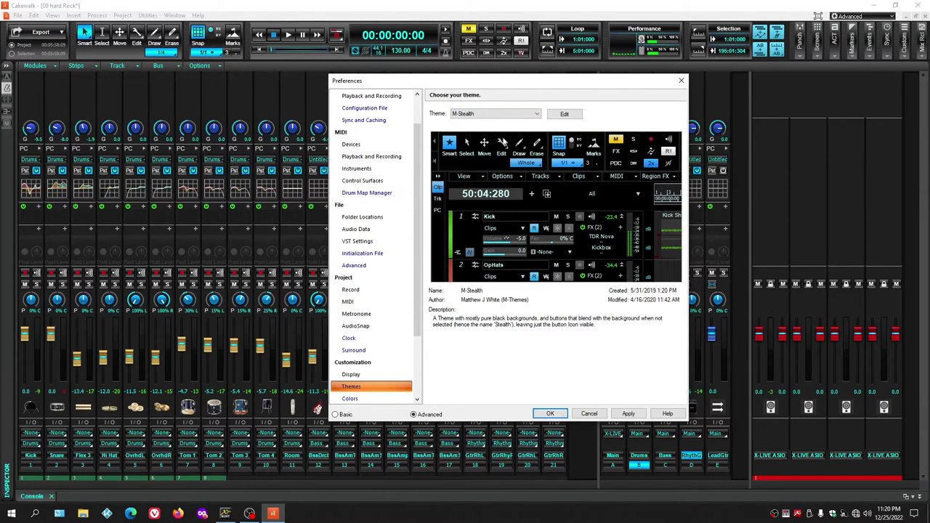
click(629, 414)
click(547, 294)
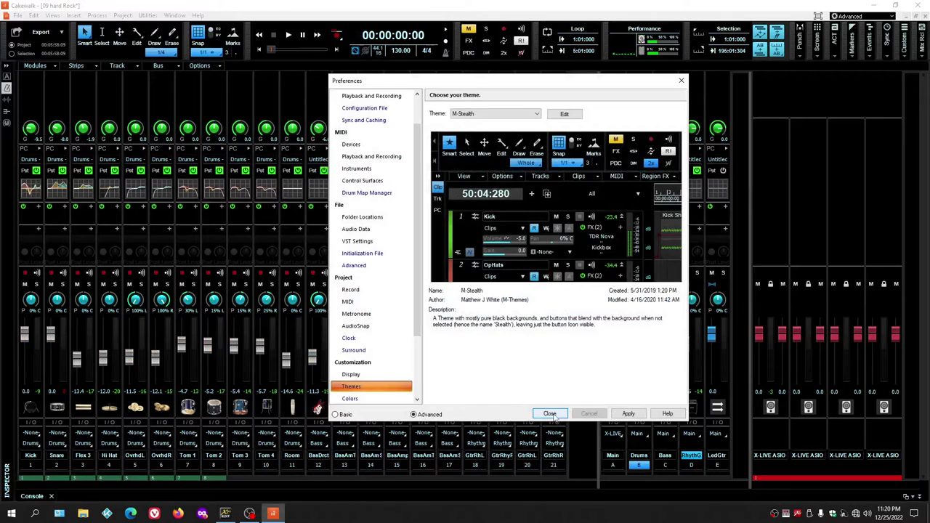
click(550, 415)
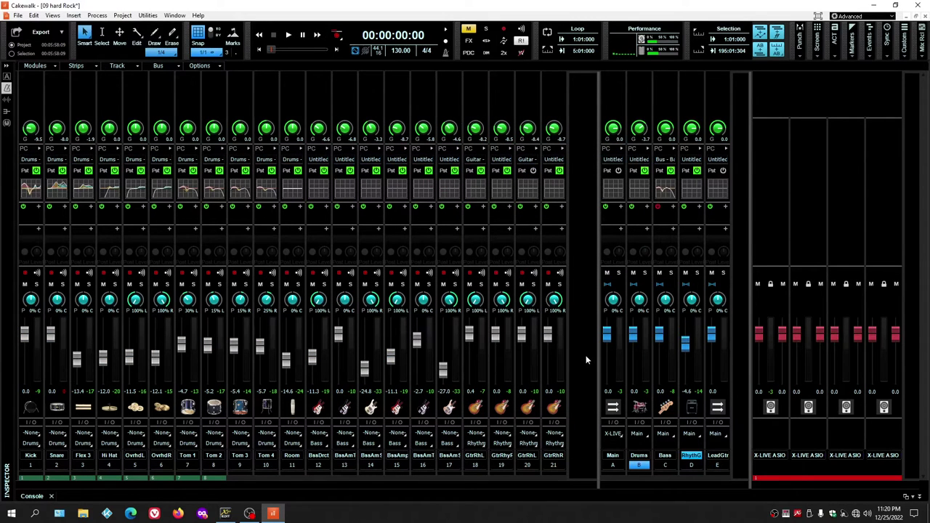
key(d)
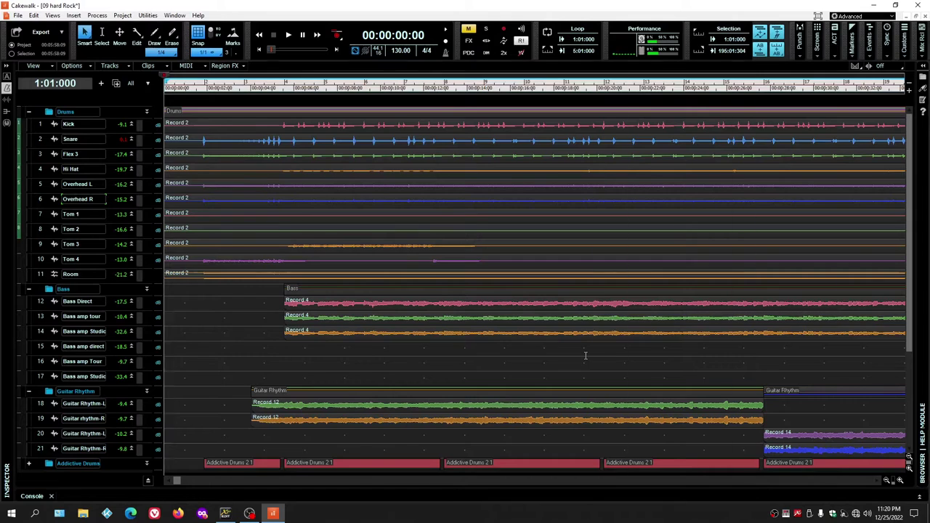
key(d)
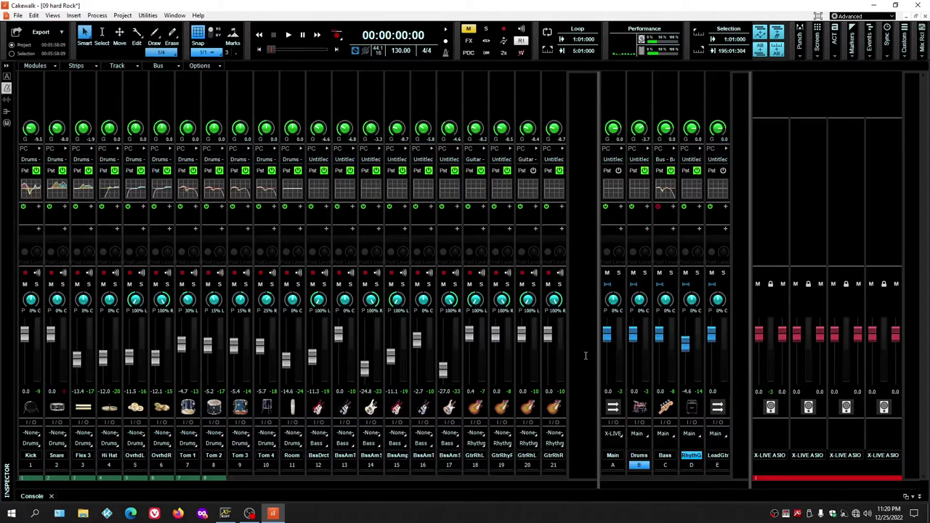
Step: Change the theme to M-Purple Satin, close Preferences, and check its look in the track view and console
click(39, 18)
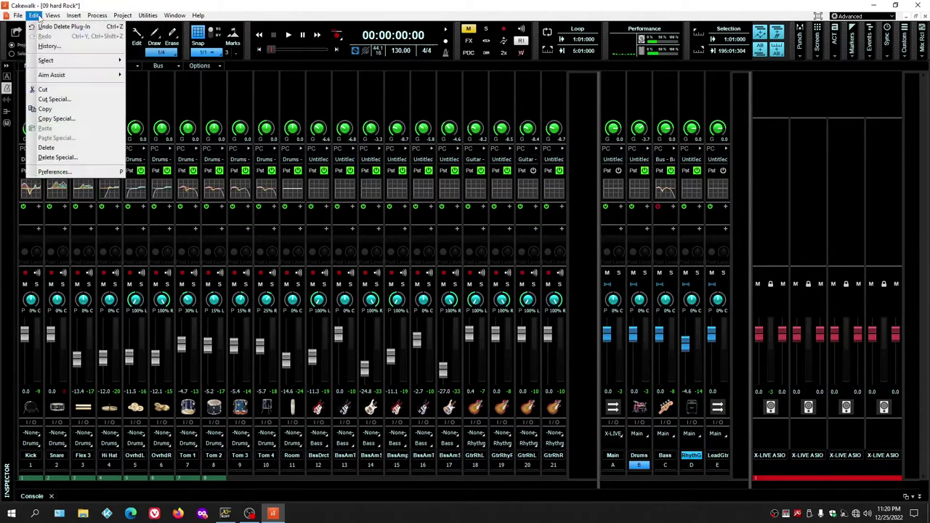
click(54, 171)
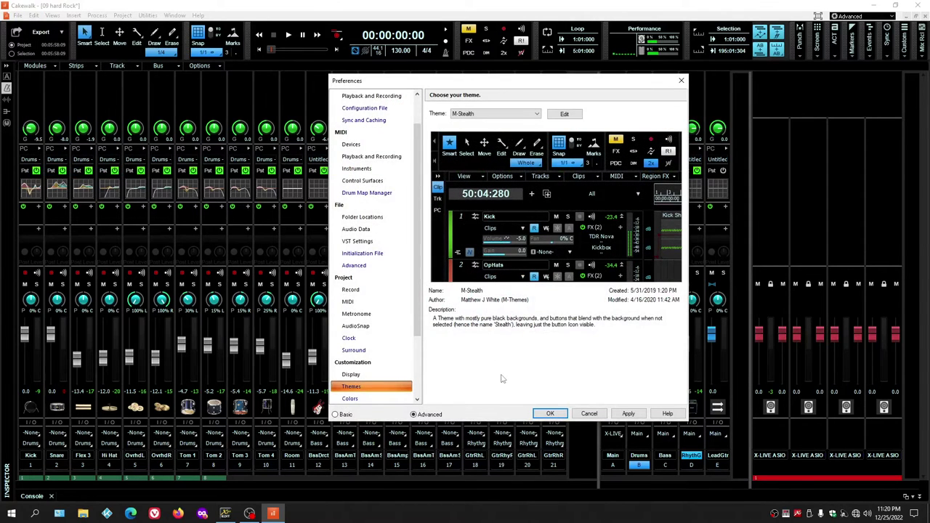
click(537, 114)
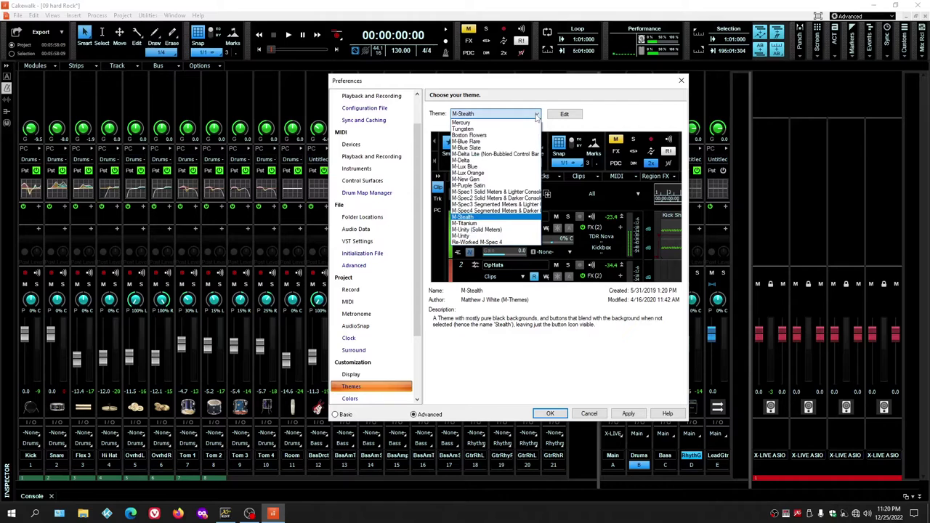
click(487, 186)
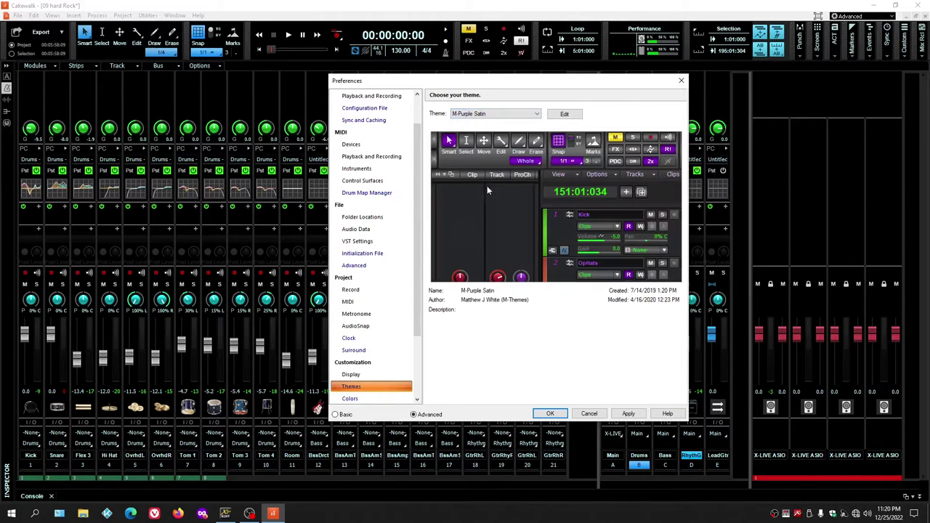
click(629, 414)
click(538, 293)
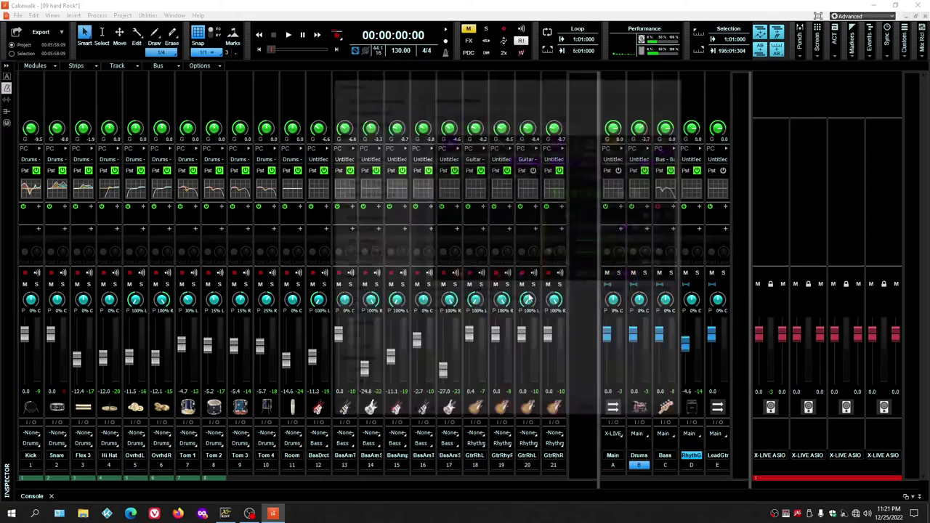
click(549, 414)
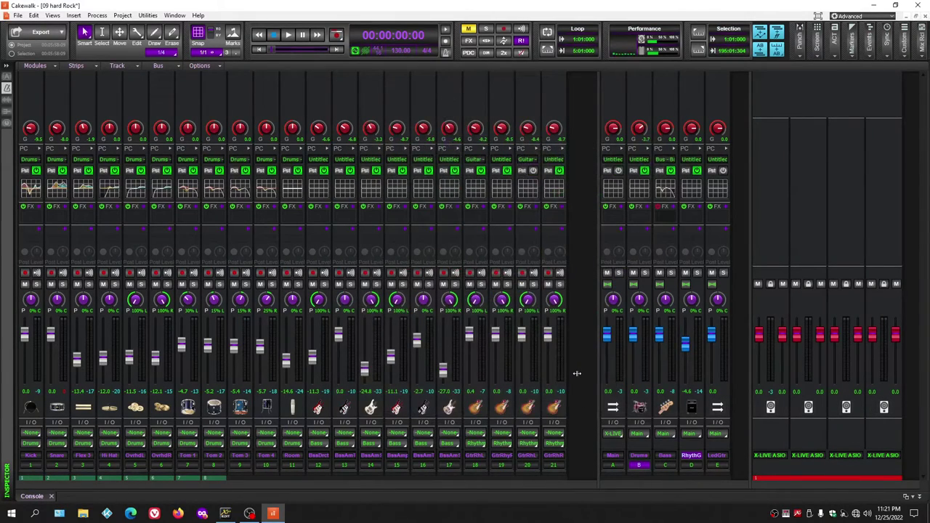
key(d)
key(d)
Step: Open the theme preferences and preview the Boston Flowers and M-Stealth themes without applying them
click(35, 20)
click(64, 176)
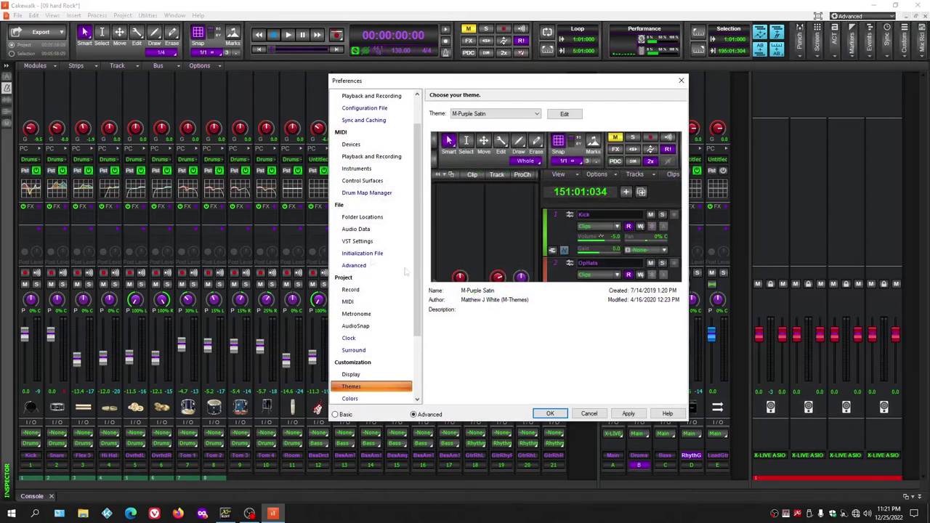
click(537, 114)
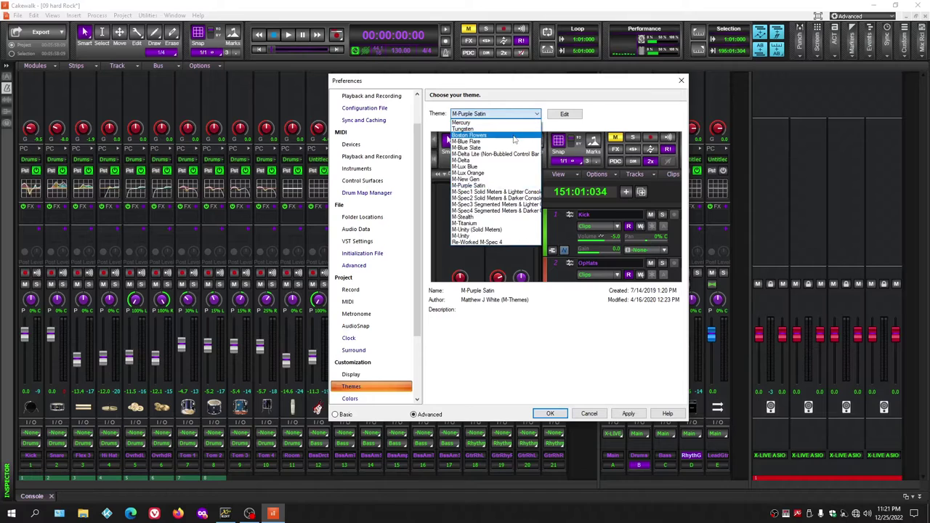
click(515, 136)
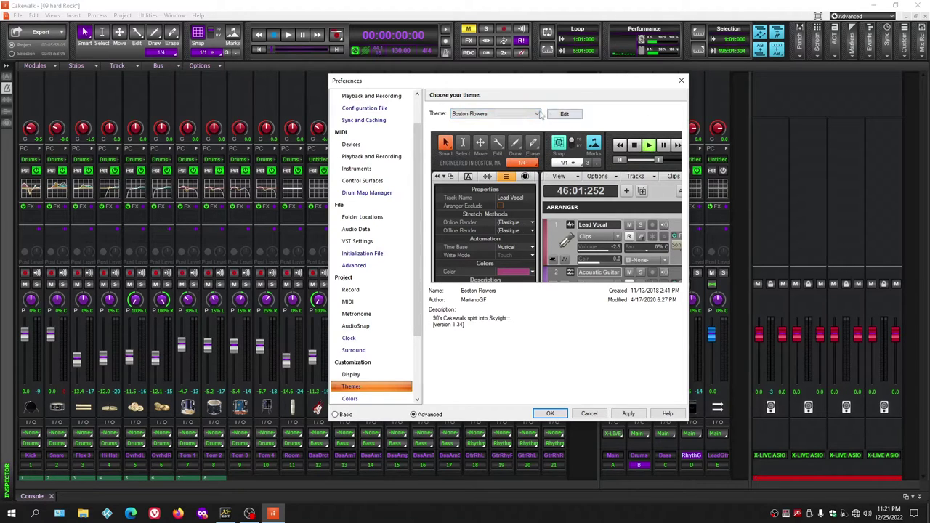
click(539, 114)
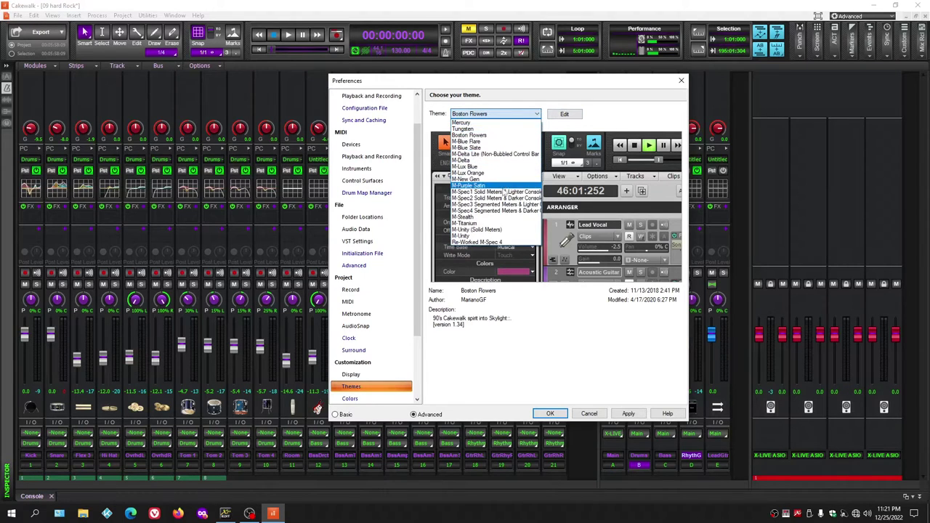
click(497, 218)
Step: Apply the M-Titanium theme despite its incompatibility, close Preferences, and switch from the console to the track view
click(538, 115)
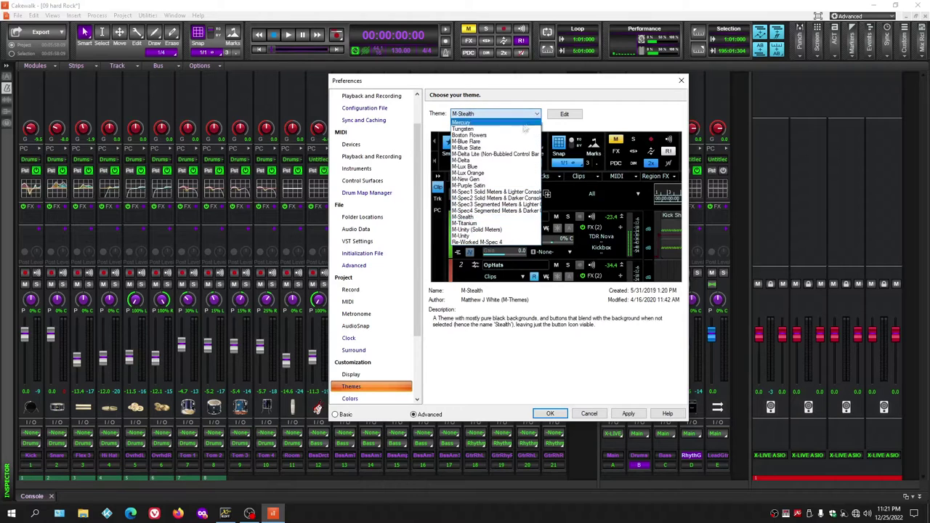
click(507, 224)
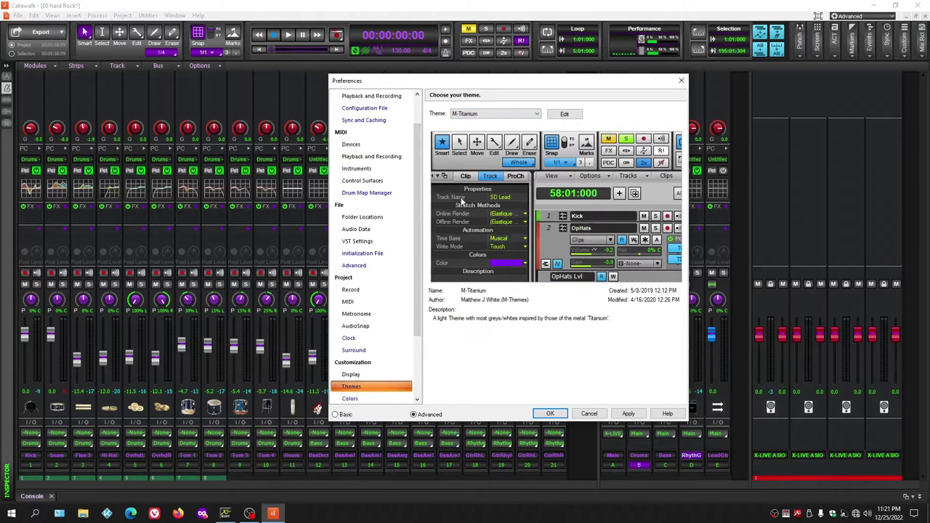
click(629, 415)
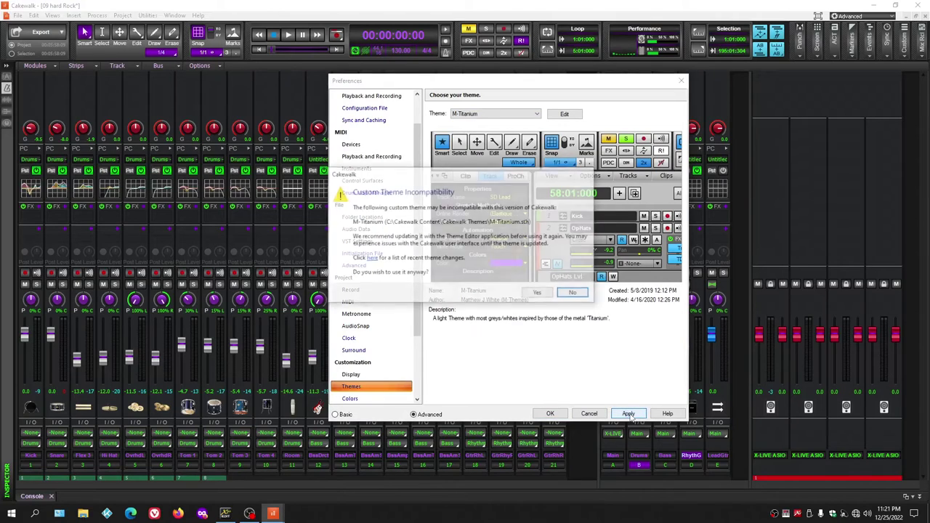
click(535, 292)
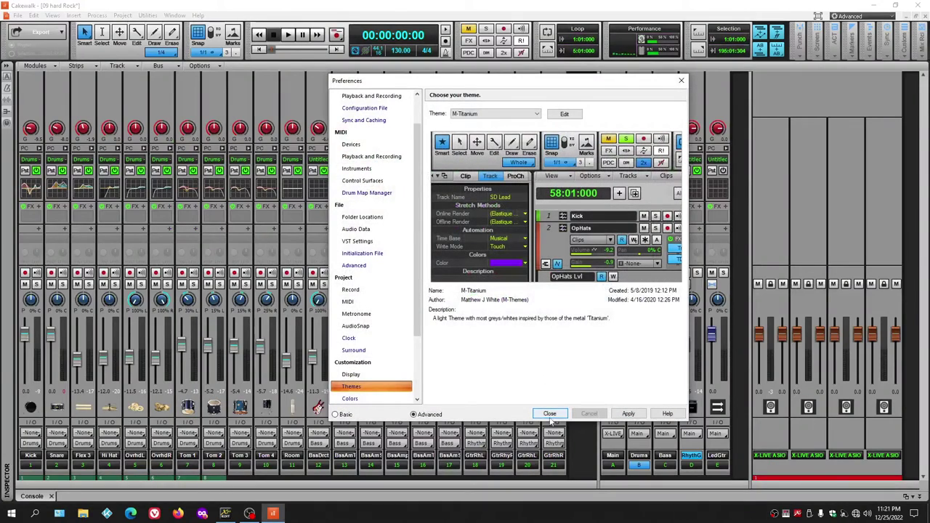
click(550, 416)
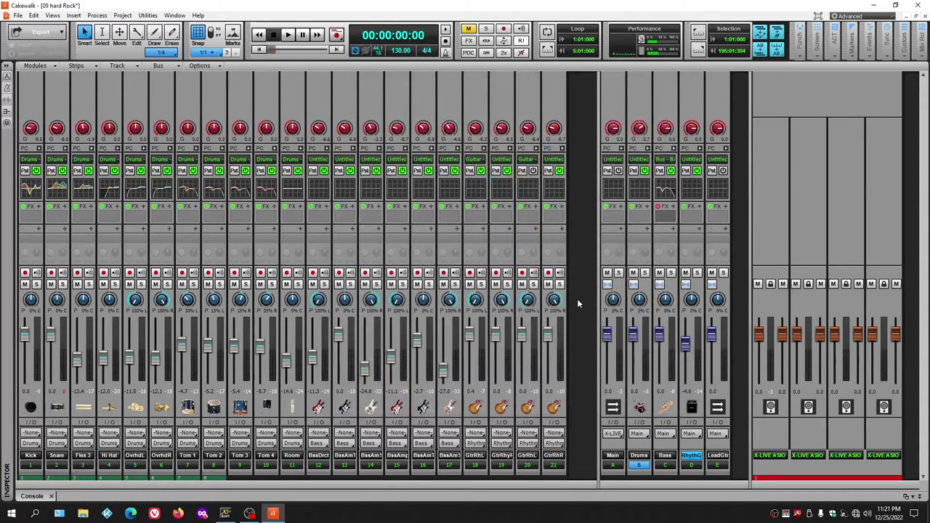
key(d)
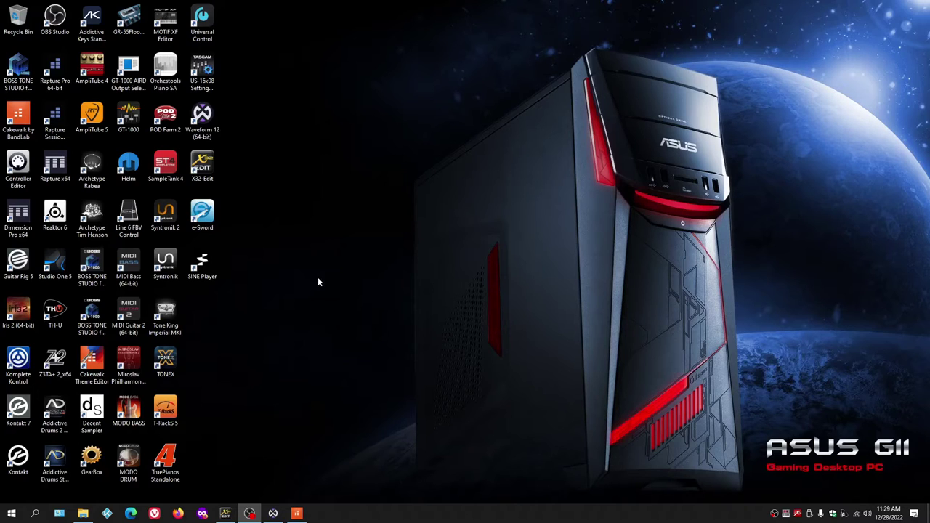
Step: Switch to Waveform FREE to view the mixer of the Static Observer project
click(272, 514)
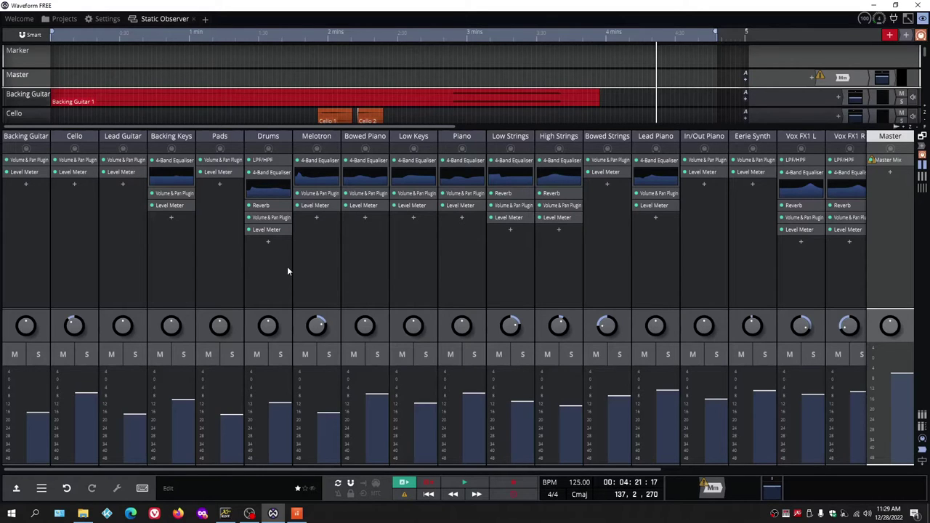
Step: Switch back to Cakewalk and create a new project from the Empty Project template
click(297, 514)
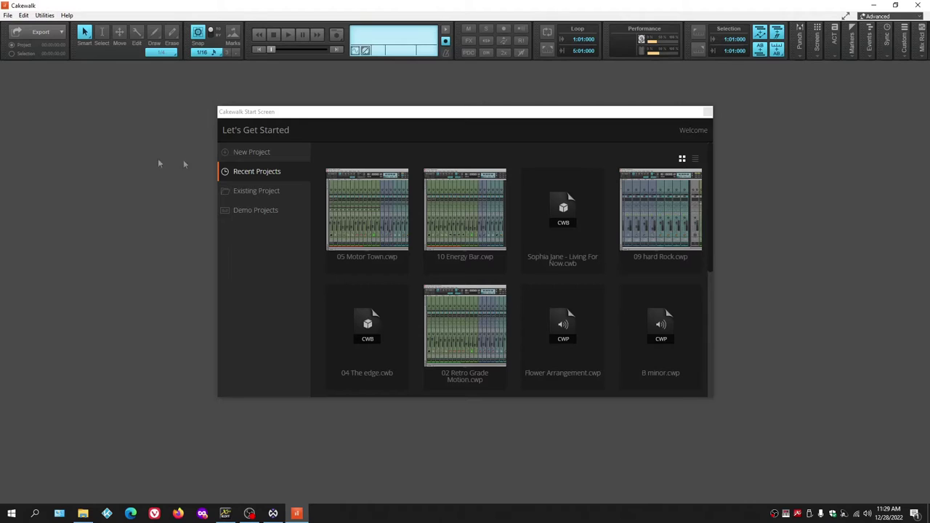
click(256, 154)
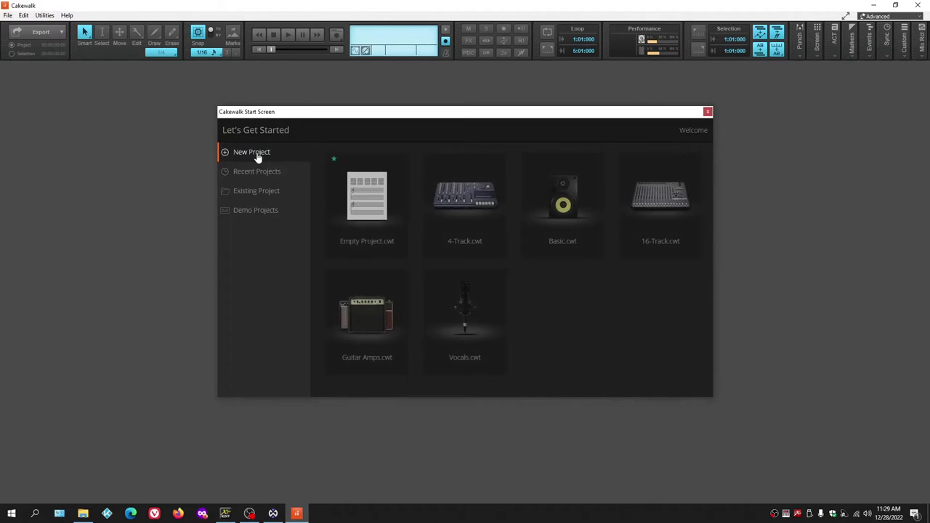
click(376, 208)
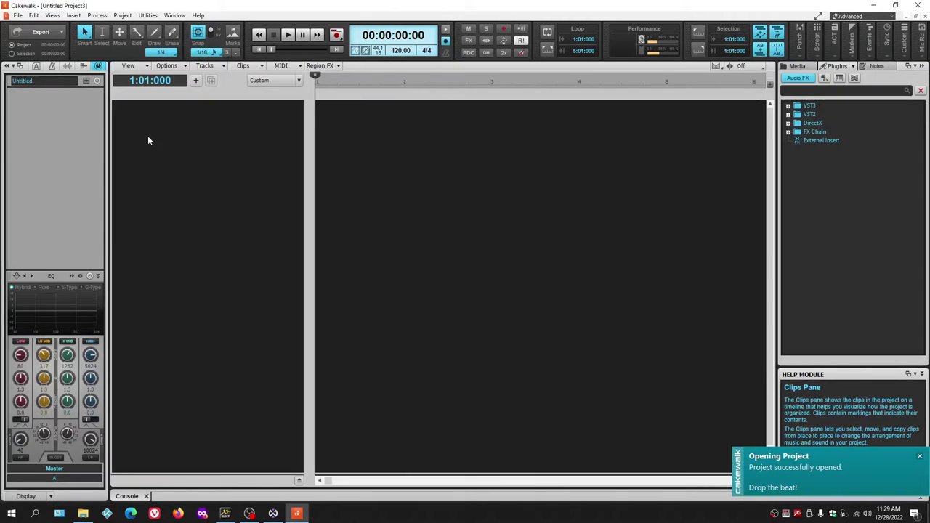
Step: Insert three audio tracks into the empty project
right_click(148, 135)
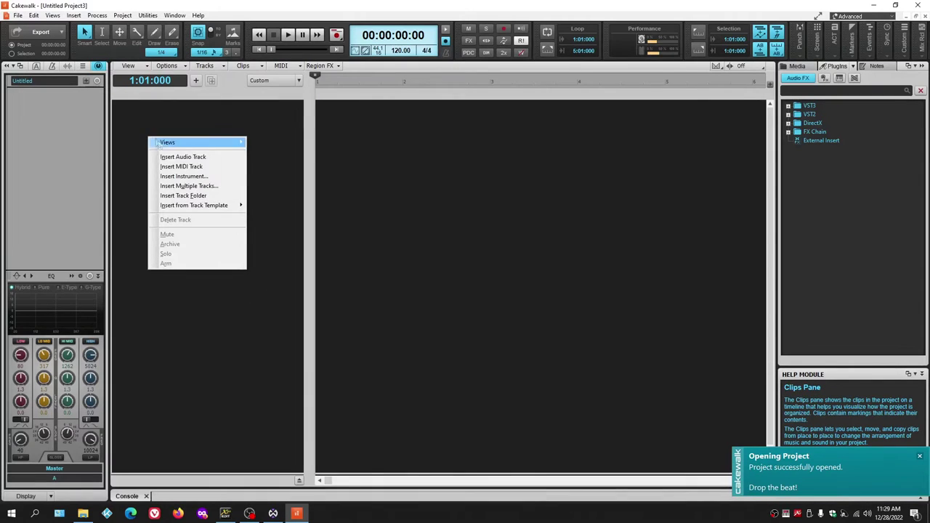
click(168, 155)
right_click(170, 177)
click(183, 195)
right_click(181, 192)
click(191, 214)
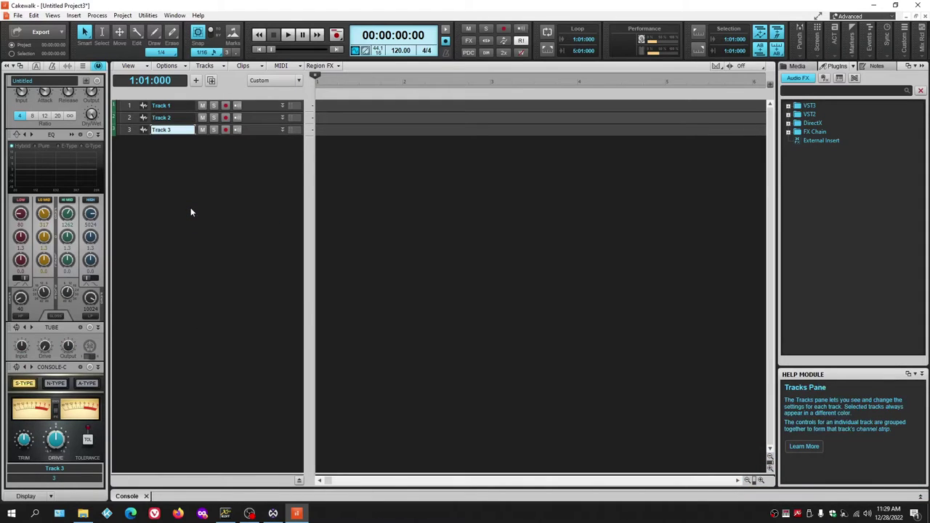
Step: Collapse the browser and the inspector, and show the console at full height
key(b)
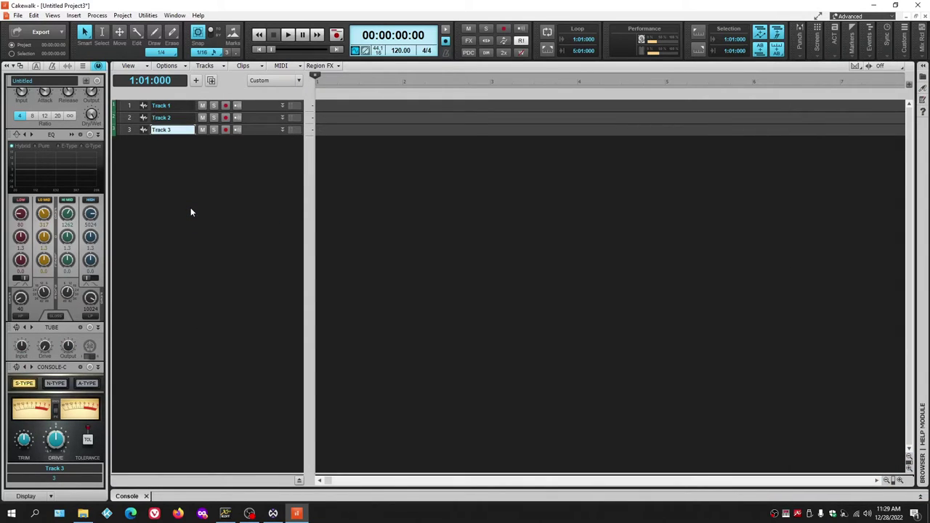
key(i)
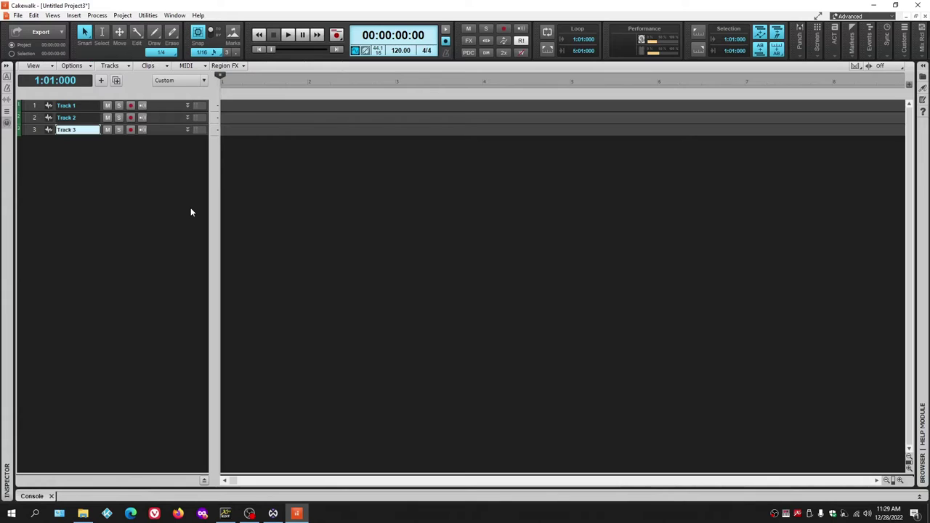
key(d)
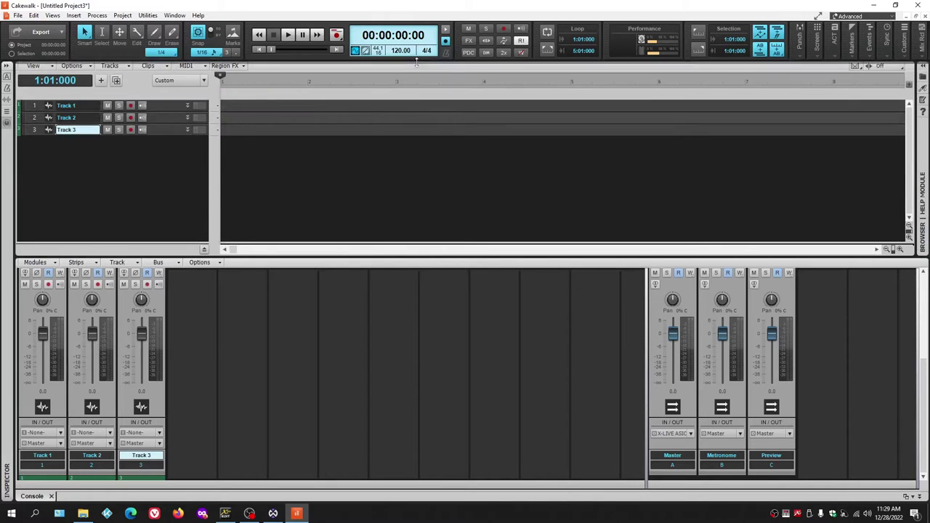
key(shift+d)
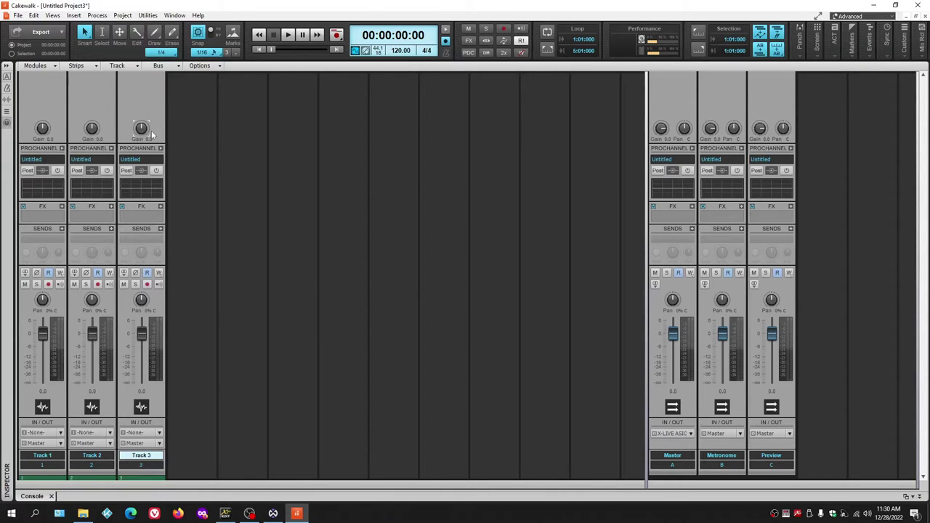
Step: Try Track 3's gain control in the console, and expand its ProChannel to view the modules
mouse_move(142, 130)
drag(141, 129, 142, 128)
drag(142, 128, 143, 131)
click(160, 148)
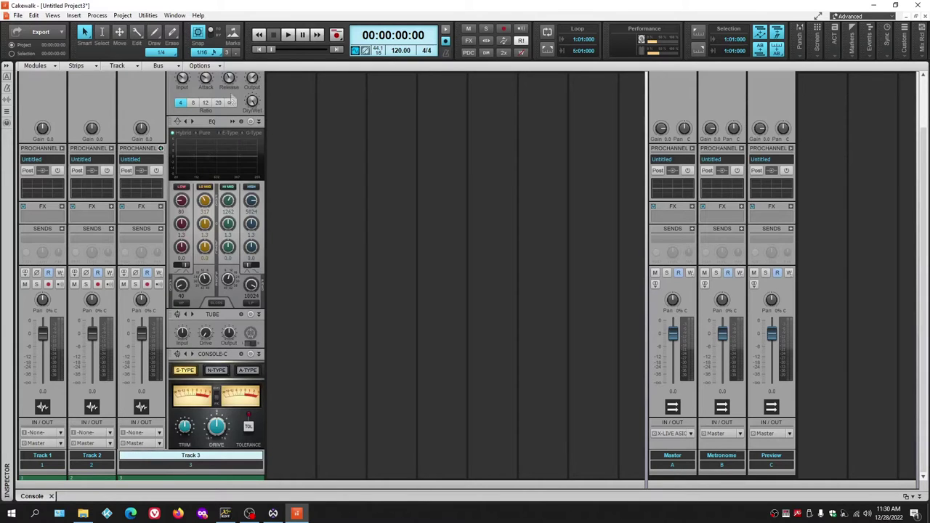
scroll(236, 345, down, 5)
scroll(234, 341, up, 5)
Step: Switch on the EQ module and remove the Tube module in Track 3's ProChannel
click(251, 122)
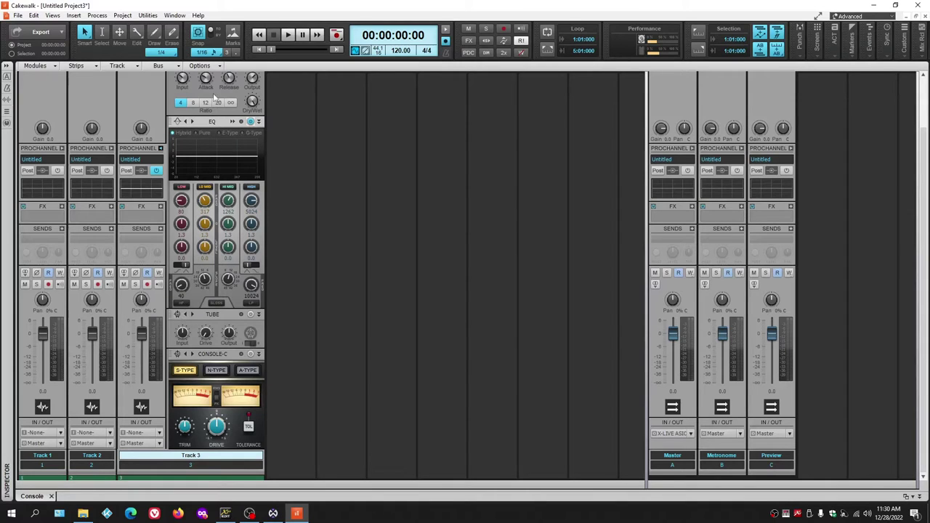
right_click(179, 318)
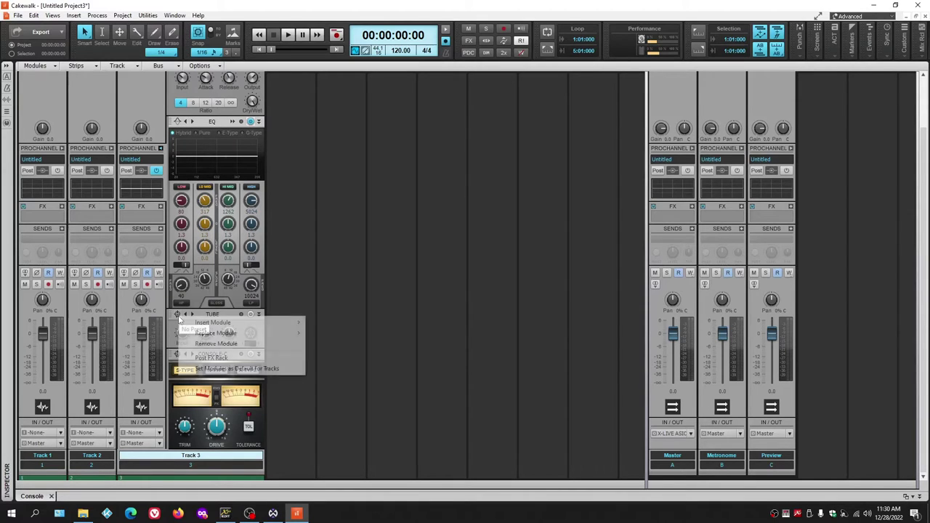
click(215, 343)
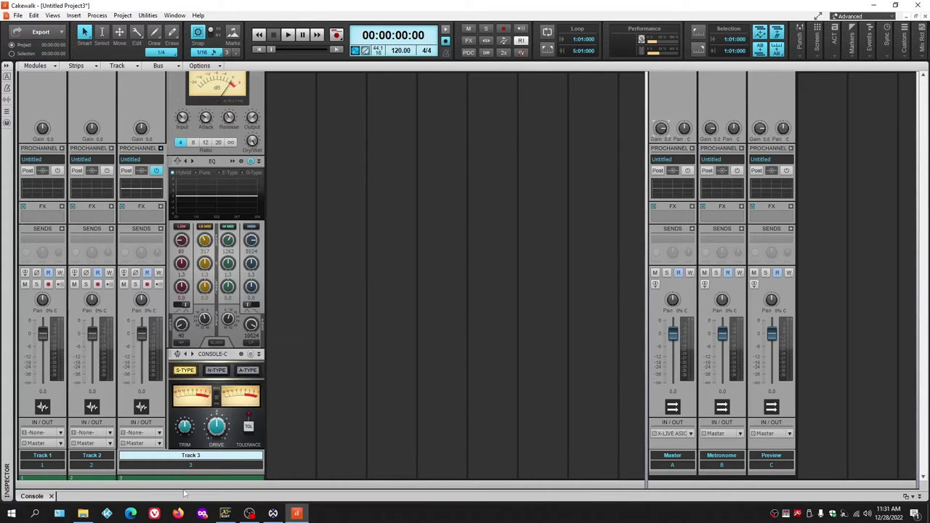
Step: In Track 3's QuadCurve Equalizer, cut about 4.6 dB at 50 Hz and 5.6 dB at 338 Hz, boost 2.2 dB at 1698 Hz and 10.1 dB at 7193 Hz
click(233, 161)
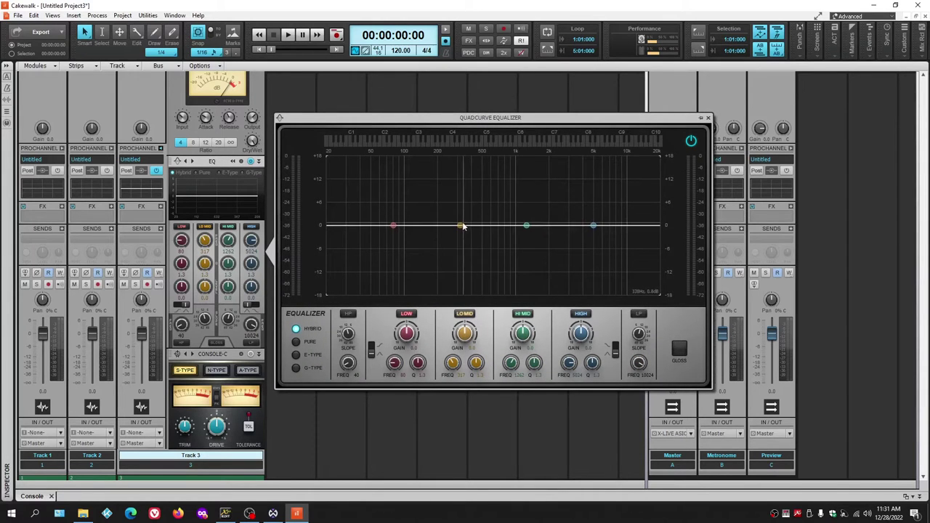
drag(460, 225, 463, 246)
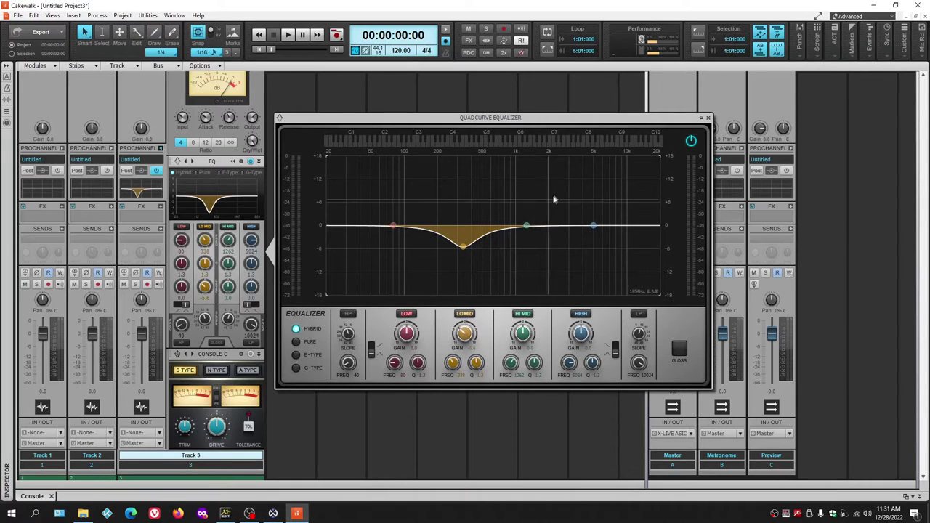
drag(527, 226, 610, 187)
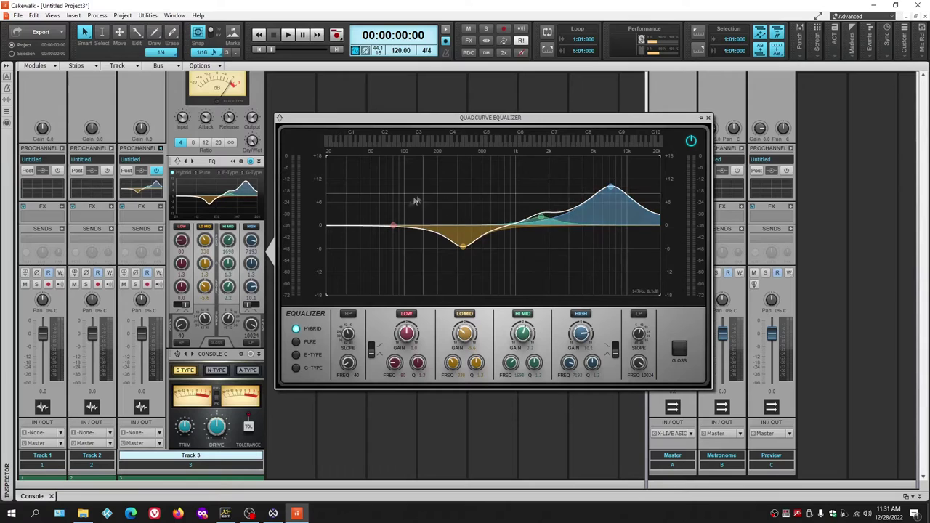
drag(393, 227, 372, 245)
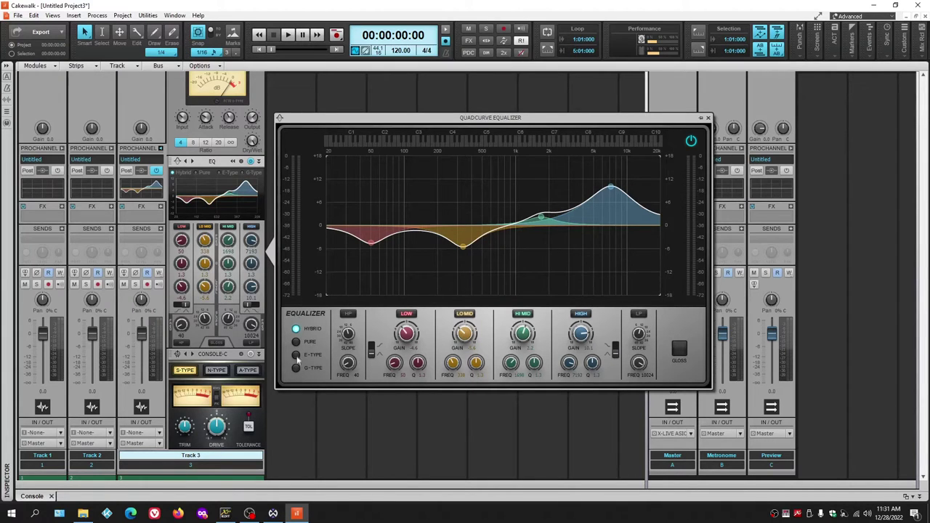
Step: Try the Pure, E-Type and G-Type EQ styles, enable Gloss, return to Hybrid, and close the equalizer
click(297, 342)
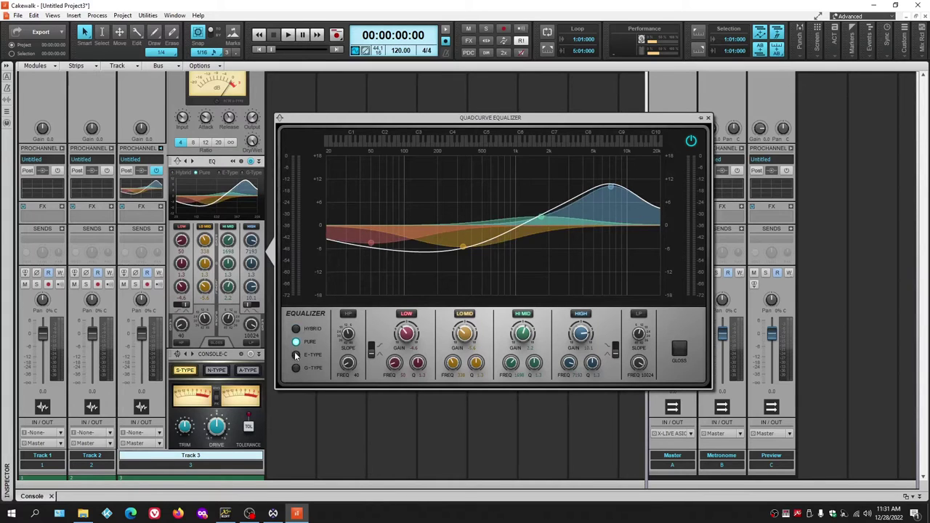
click(296, 356)
click(296, 369)
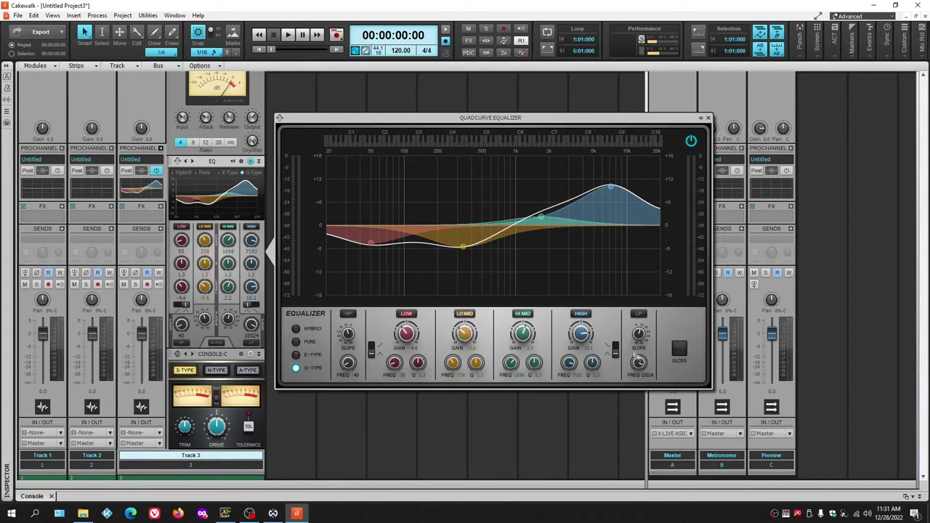
click(679, 351)
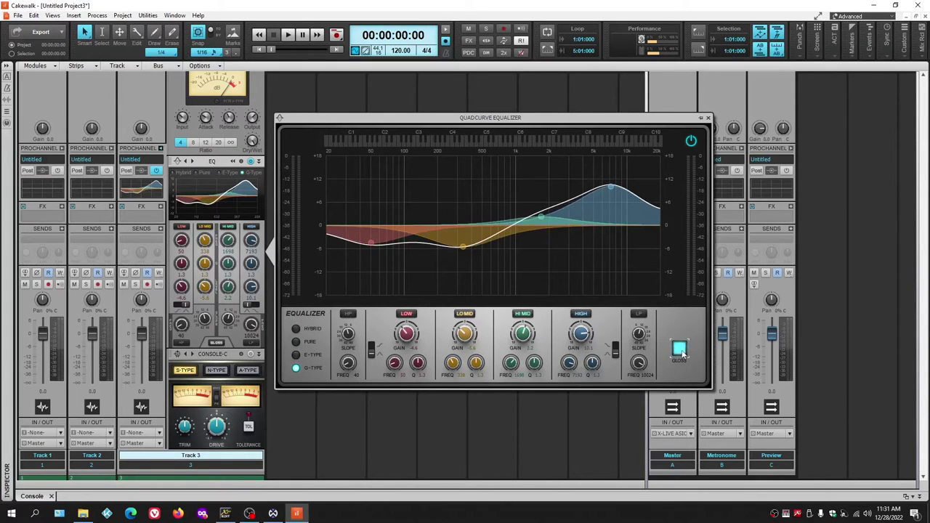
click(296, 355)
click(296, 342)
click(295, 327)
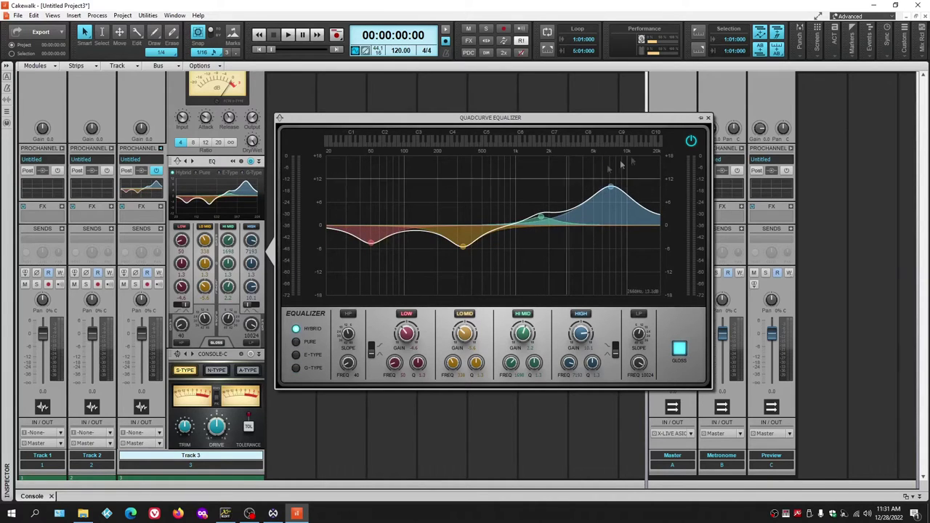
click(708, 117)
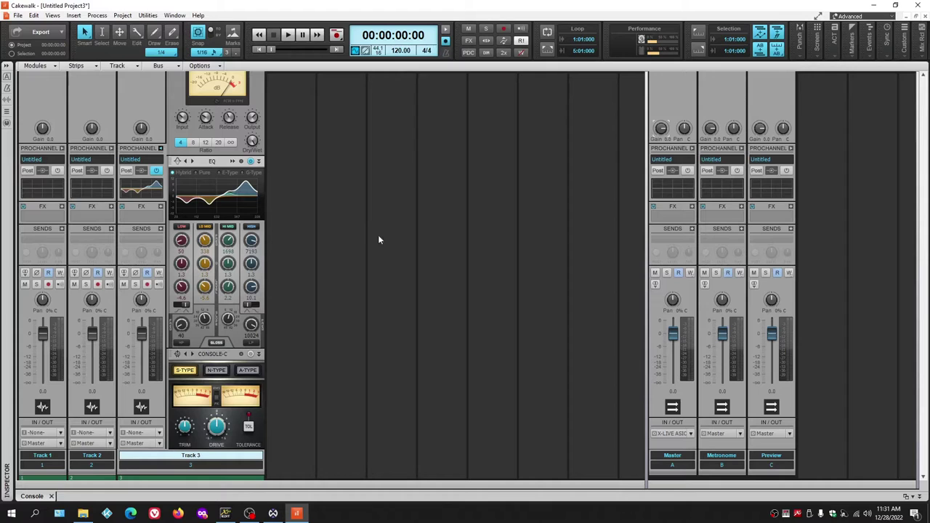
Step: Look over the presets of Track 3's ProChannel compressor without loading one
scroll(219, 249, up, 5)
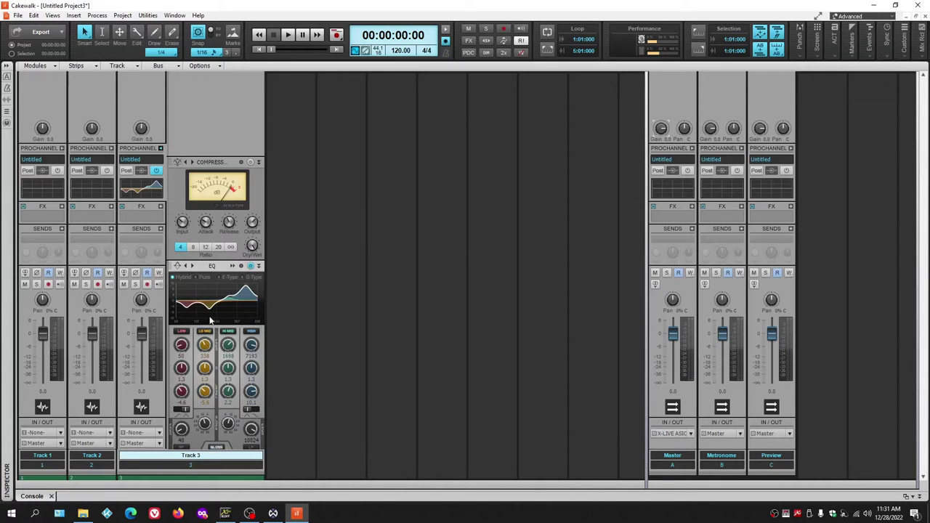
click(177, 196)
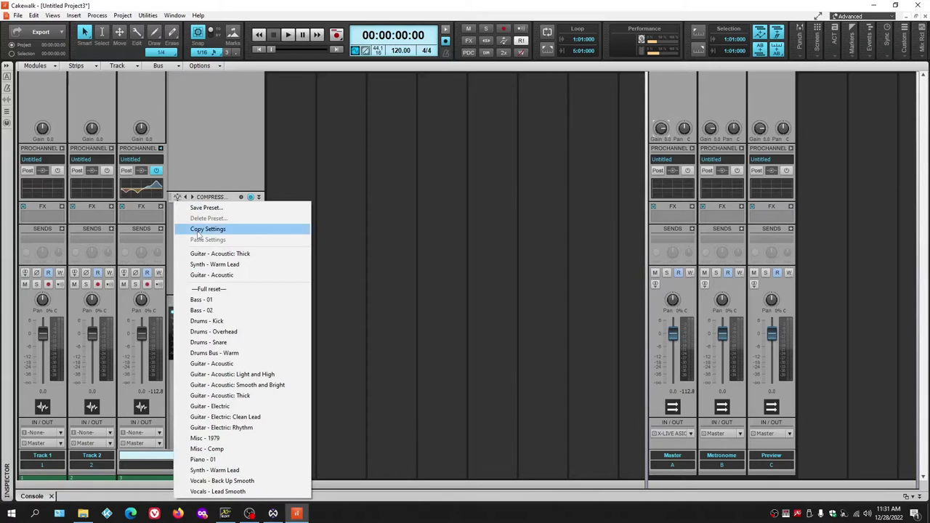
click(187, 141)
Step: Replace the compressor in Track 3's ProChannel with the CA-2A module
right_click(178, 198)
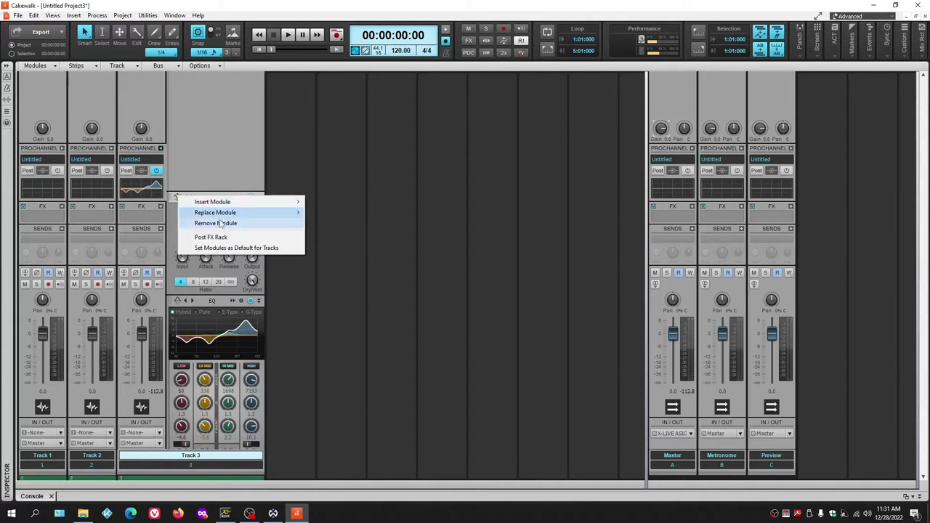
mouse_move(222, 215)
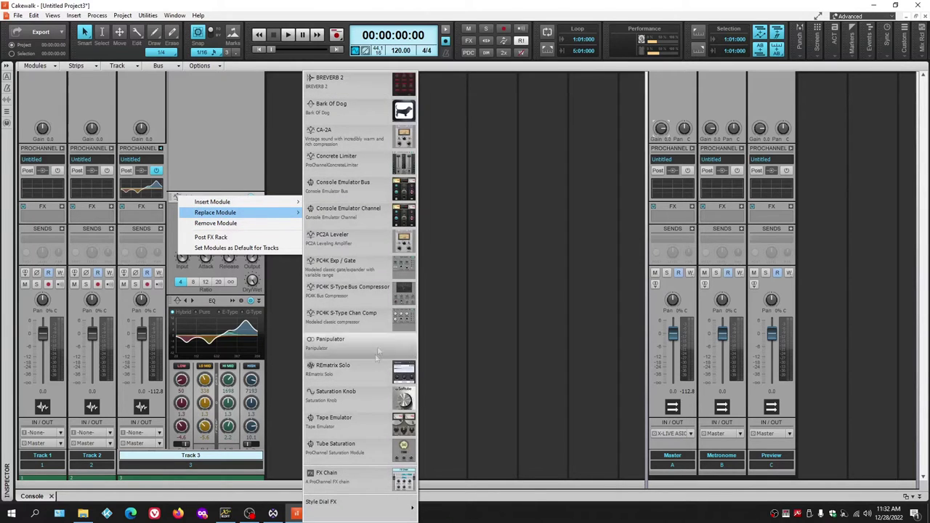
click(346, 137)
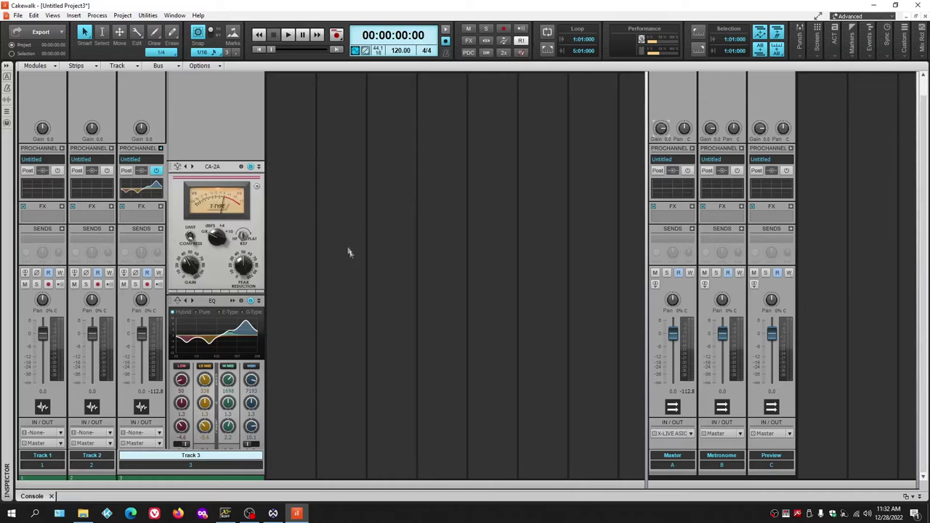
Step: Insert the DEPTH Style Dial FX module into Track 3's ProChannel and set its depth to about 48%
scroll(198, 105, down, 4)
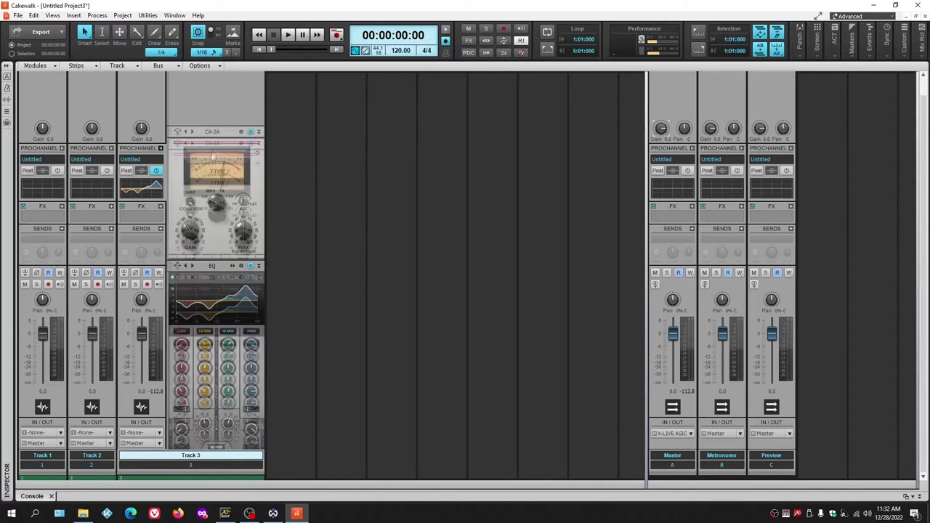
scroll(218, 167, up, 5)
right_click(207, 102)
mouse_move(301, 111)
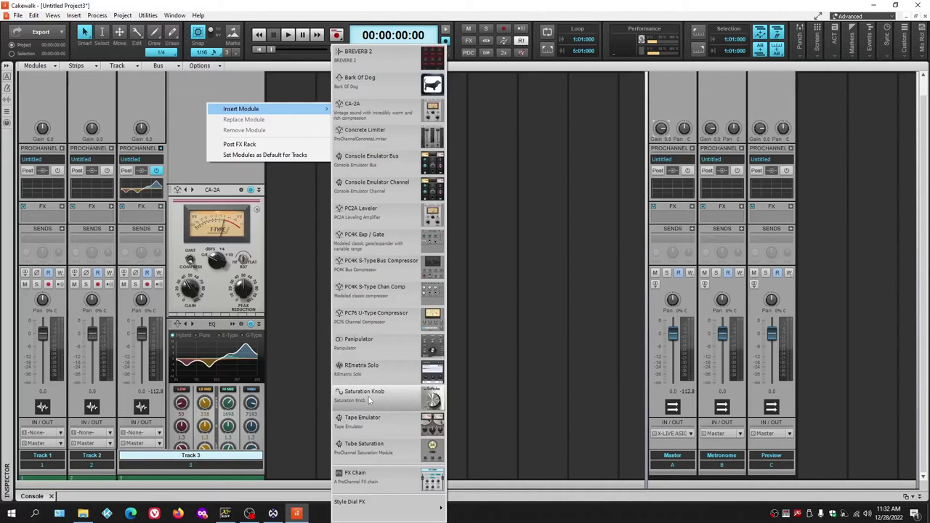
mouse_move(378, 518)
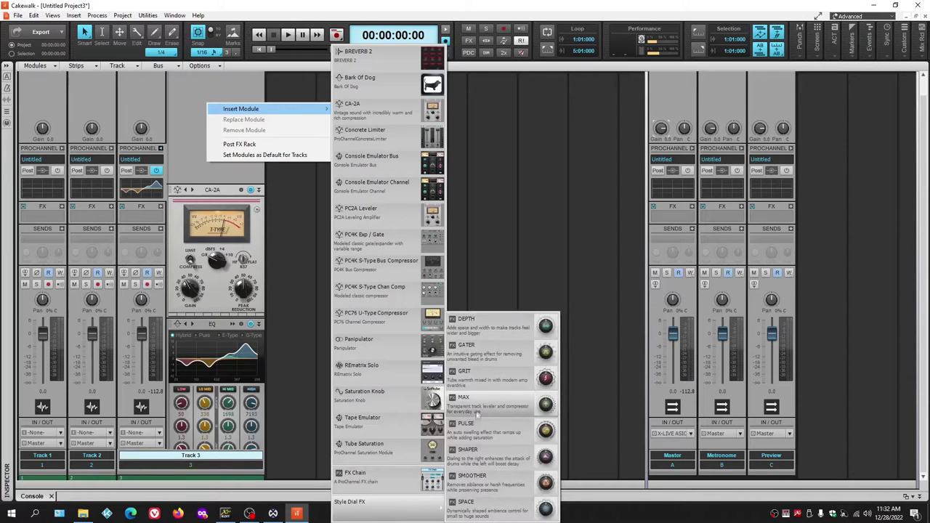
click(500, 330)
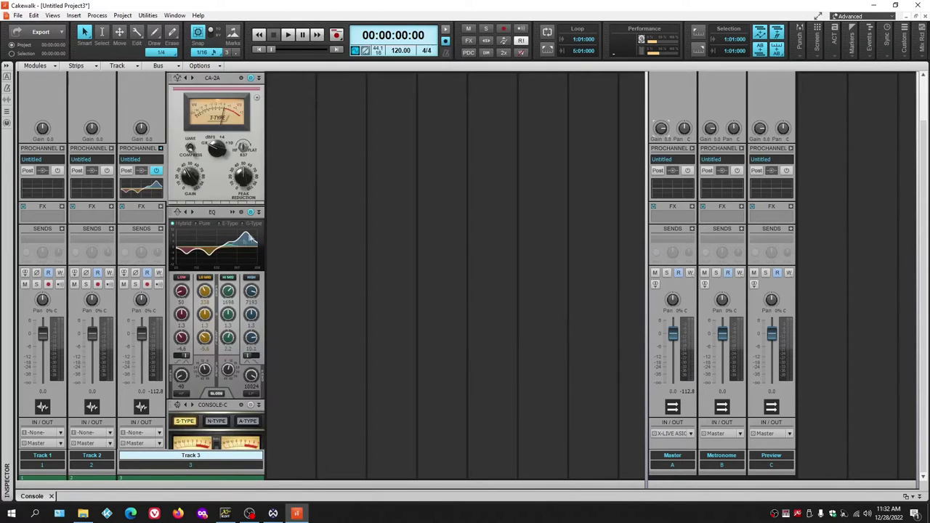
scroll(221, 283, down, 3)
scroll(221, 283, down, 1)
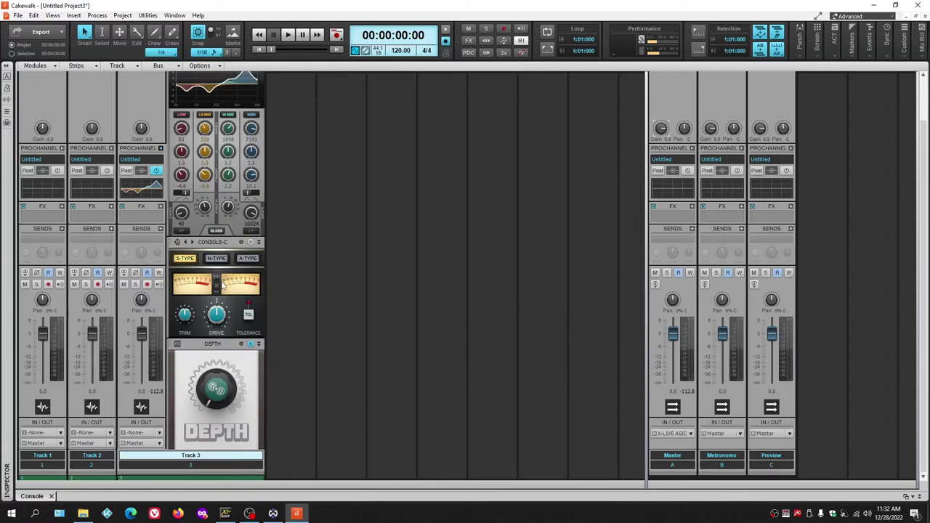
mouse_move(216, 392)
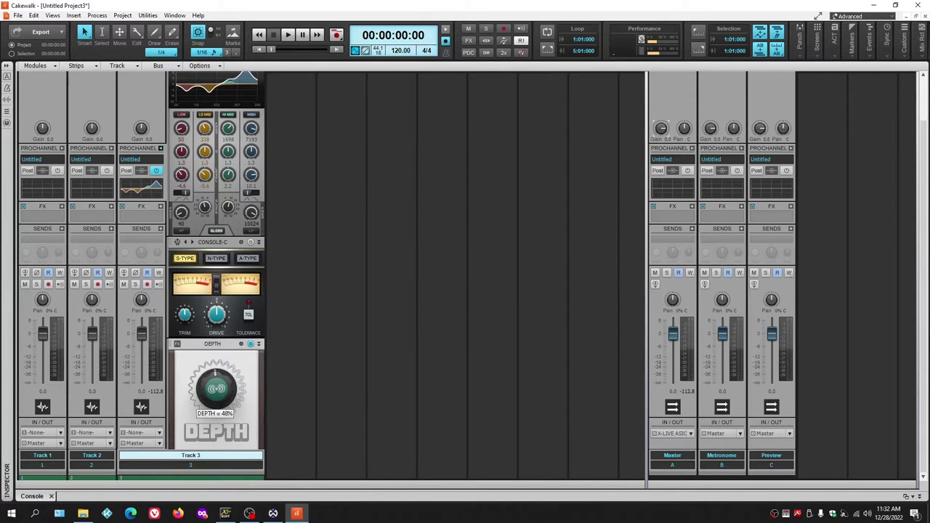
Step: Load the "Drums - Snare Punch" preset into Track 3's ProChannel and view its curve in the enlarged equalizer before closing that window
scroll(218, 327, up, 2)
scroll(219, 328, up, 2)
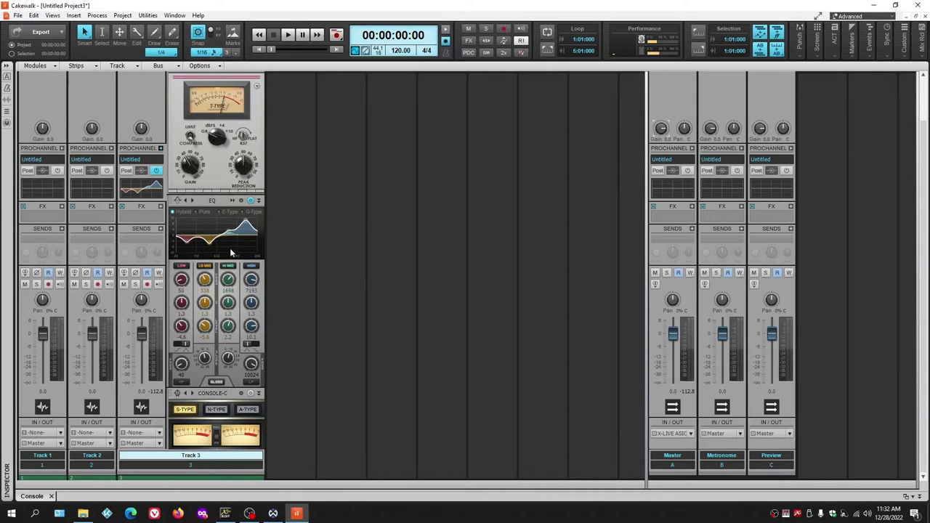
click(151, 160)
scroll(256, 133, down, 10)
scroll(256, 133, down, 15)
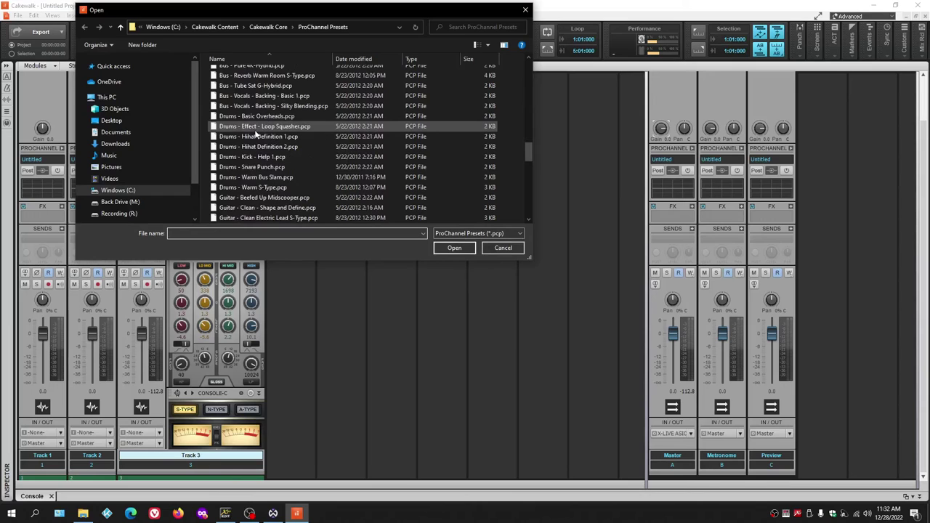
click(240, 167)
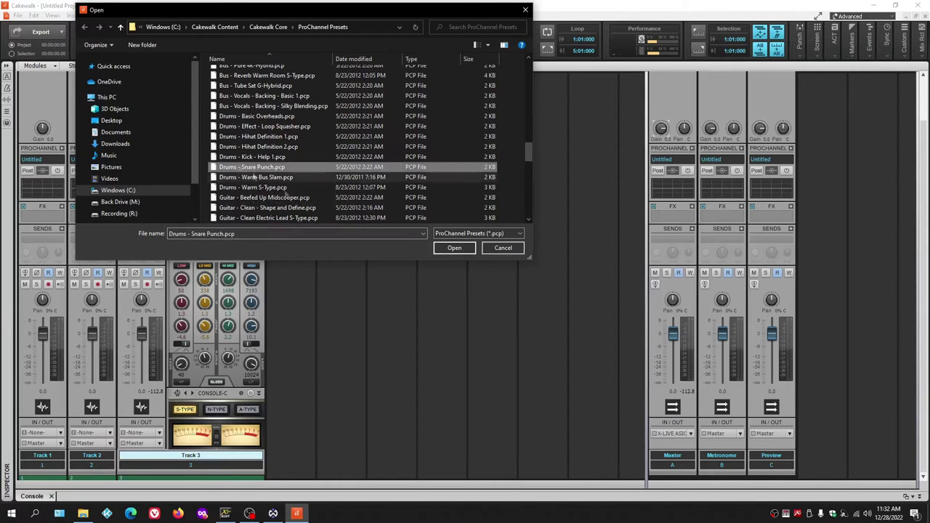
click(453, 248)
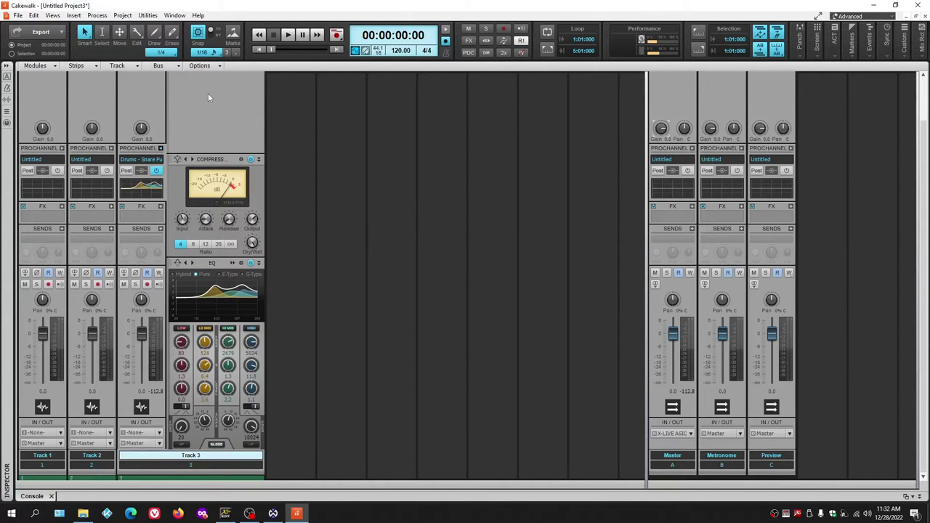
click(233, 263)
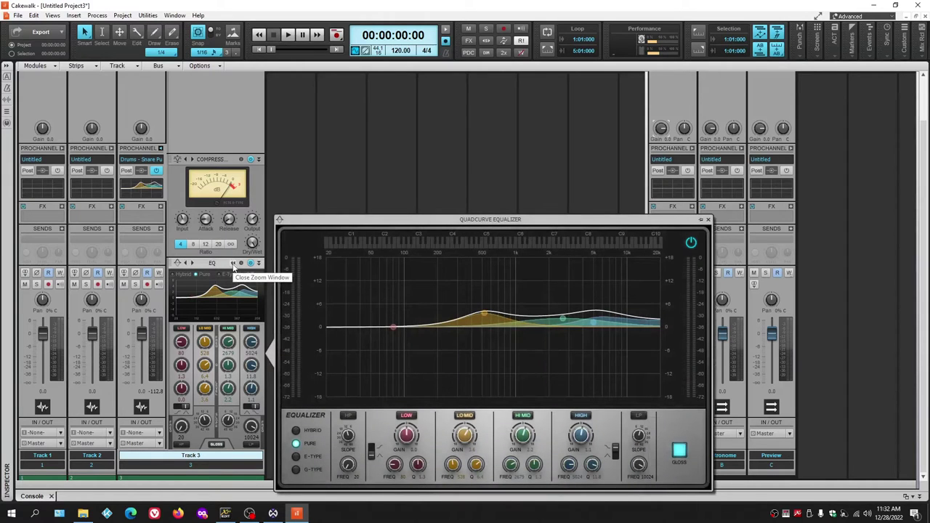
click(233, 264)
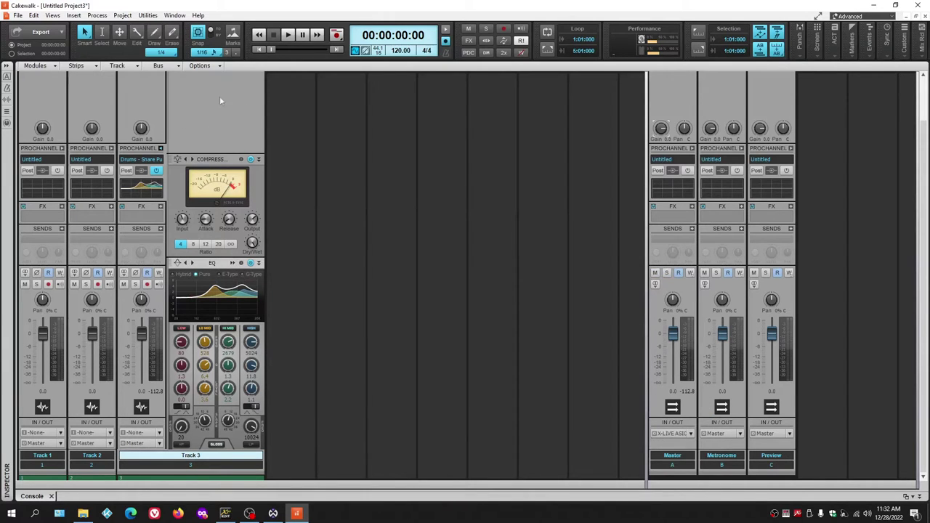
Step: Switch to File Explorer, browse to Cakewalk Content > Cakewalk Core > ProChannel Presets on drive C, view the preset files, and close the window
click(82, 513)
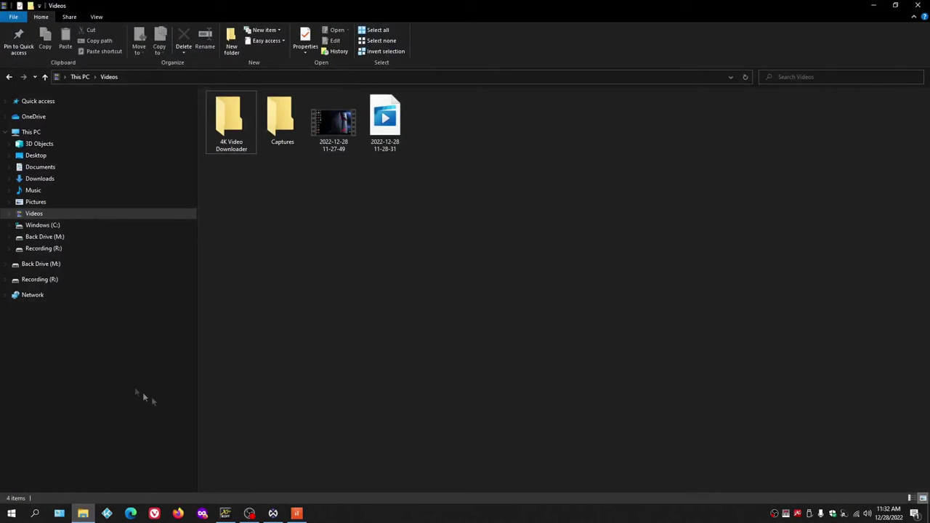
click(8, 225)
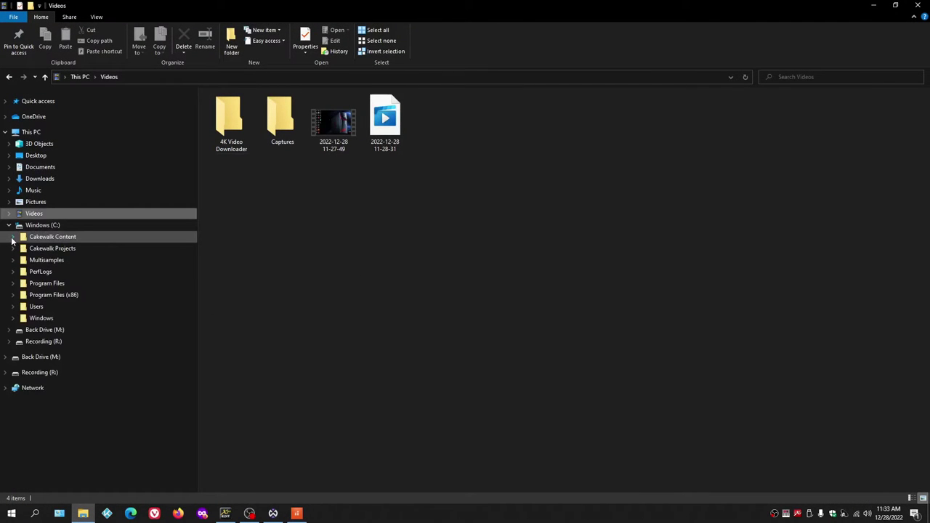
click(12, 239)
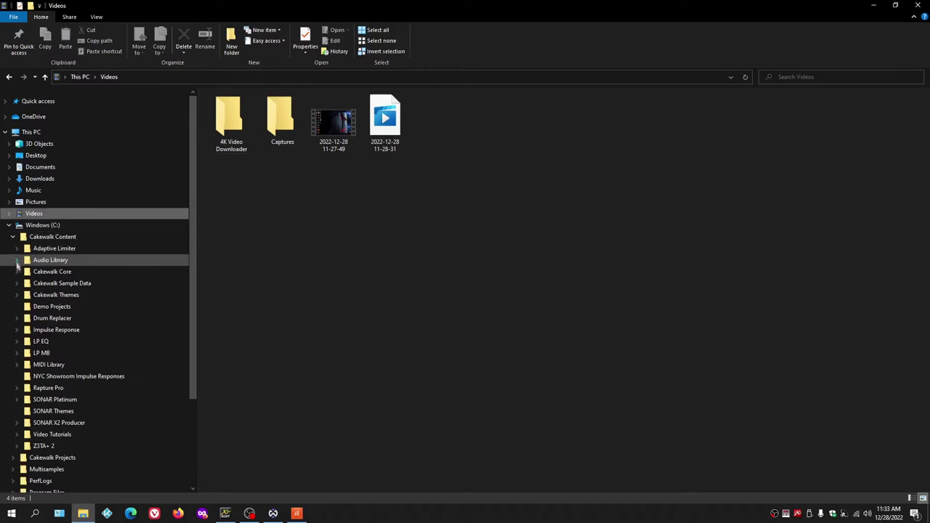
click(17, 272)
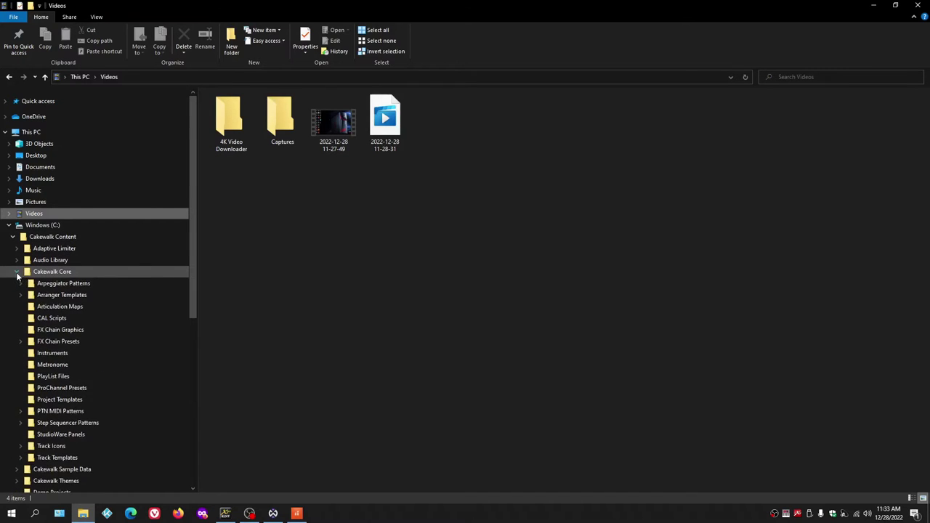
scroll(16, 275, down, 3)
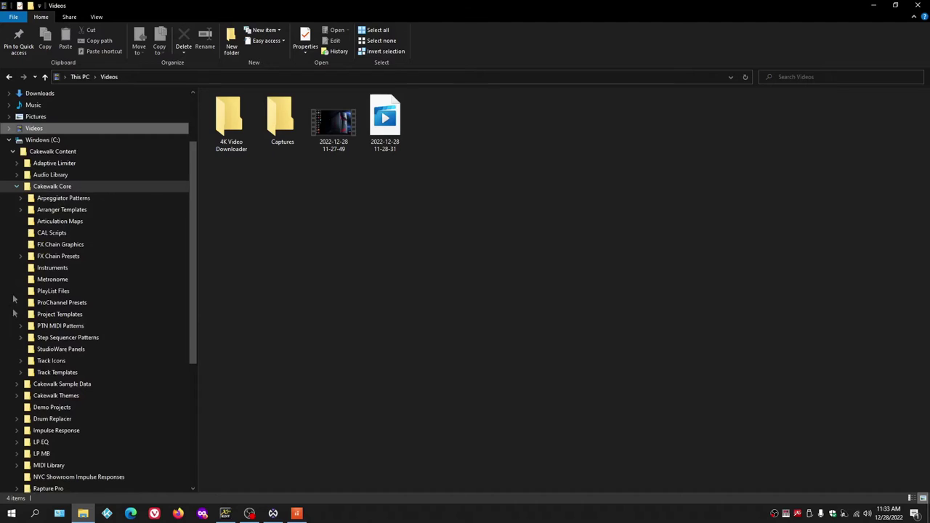
click(60, 302)
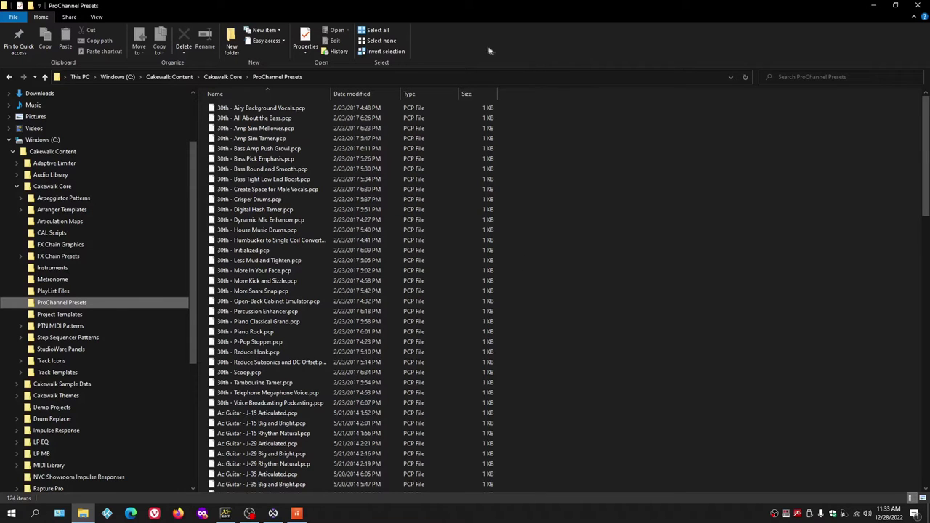
click(916, 5)
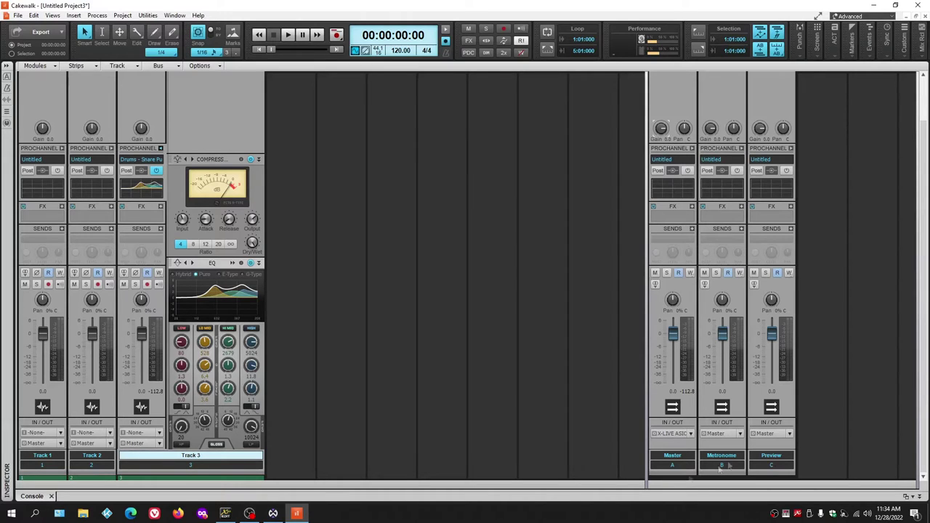
Step: Insert a new stereo bus in the console and route Track 3's output to it
click(158, 444)
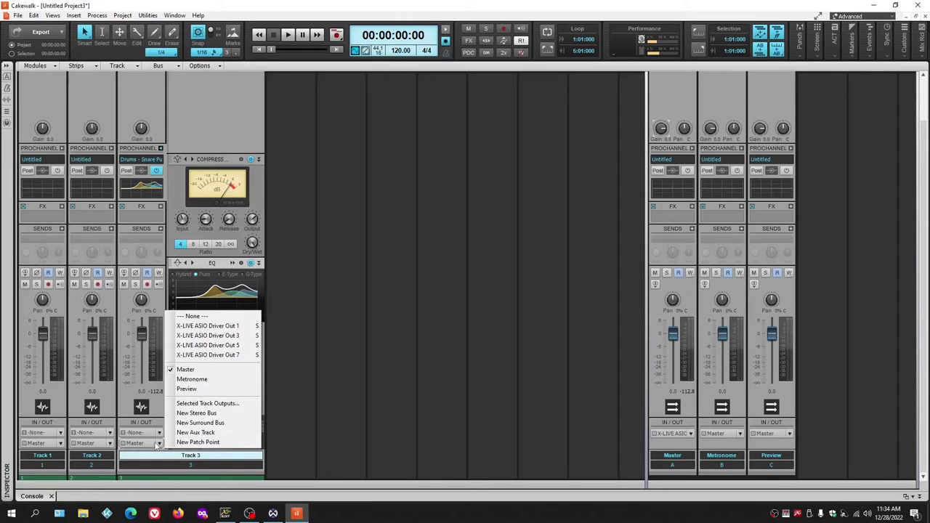
click(506, 335)
right_click(844, 303)
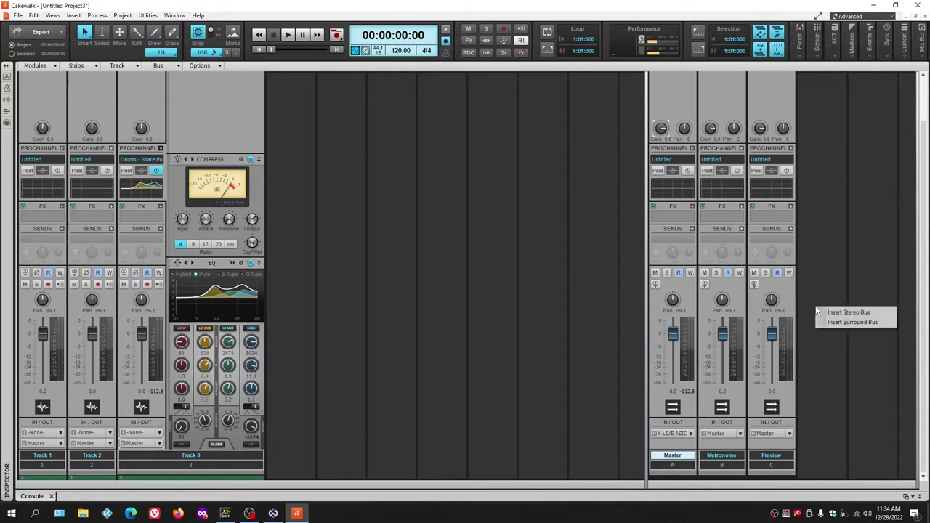
click(862, 310)
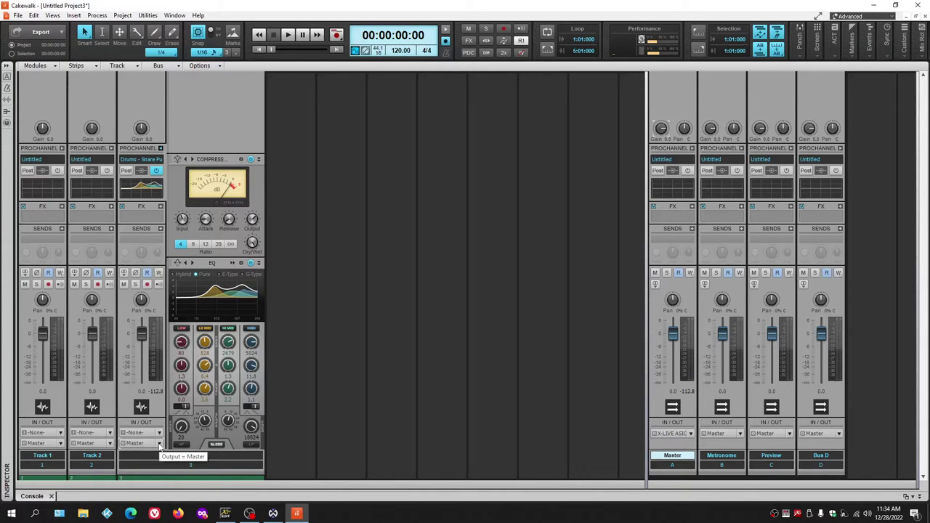
click(159, 445)
click(185, 389)
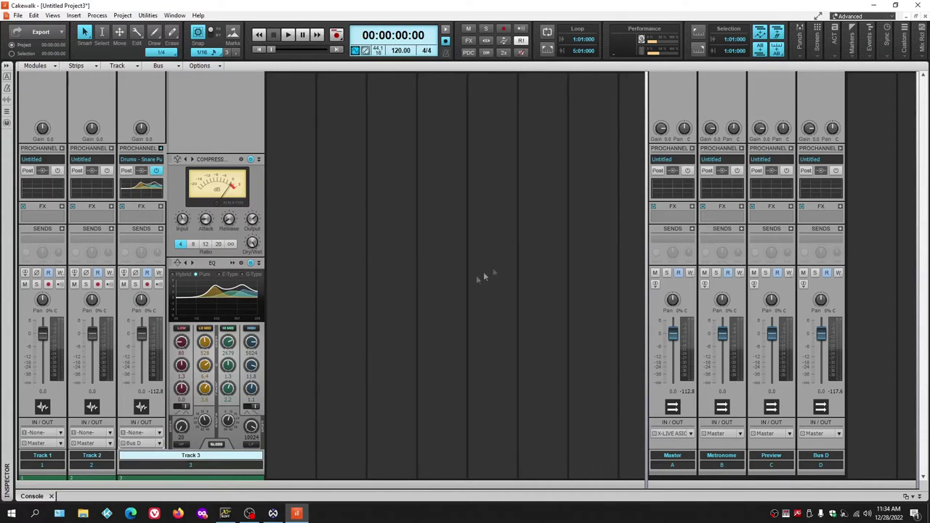
Step: Examine the new bus's ProChannel modules, collapse them, and review the Master bus's output options without changing them
click(840, 149)
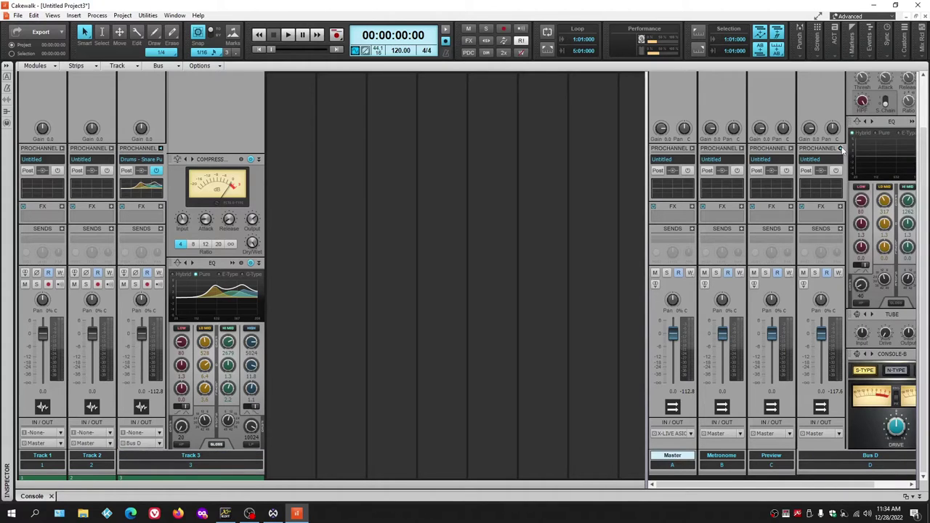
click(840, 148)
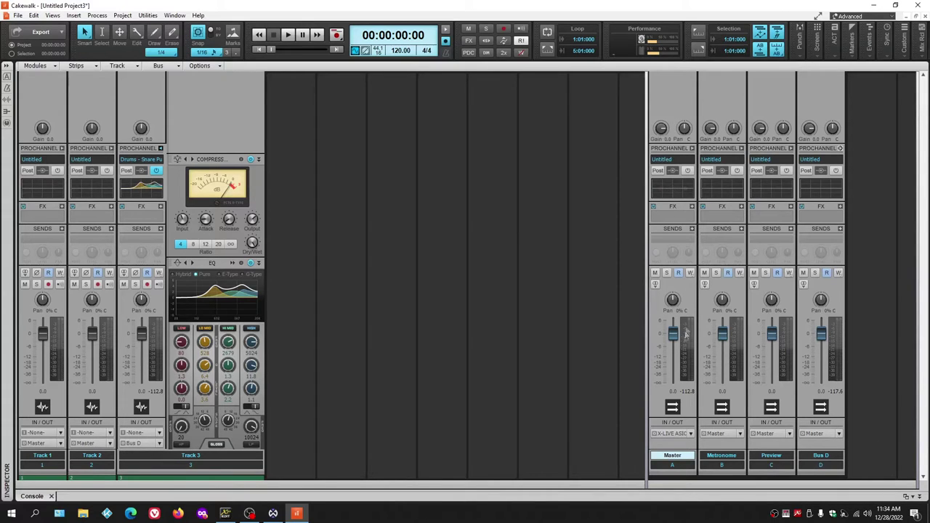
click(690, 434)
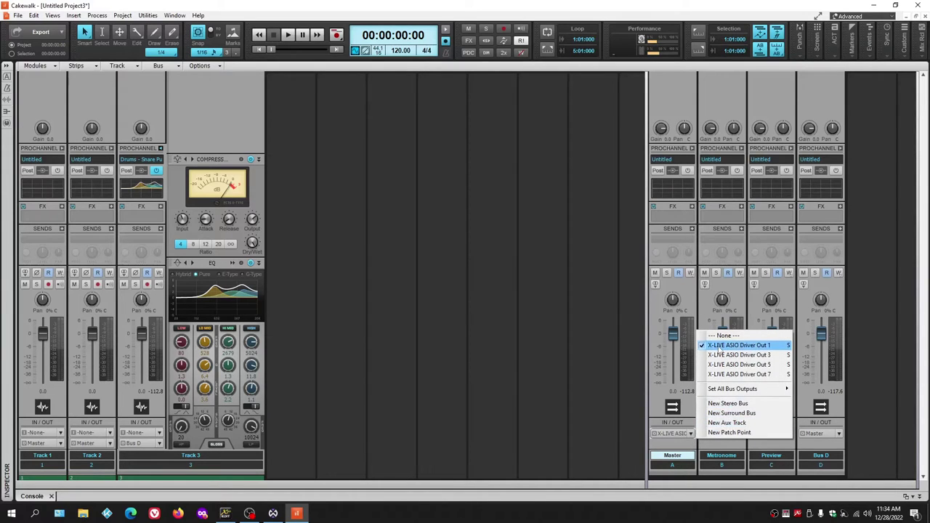
click(632, 324)
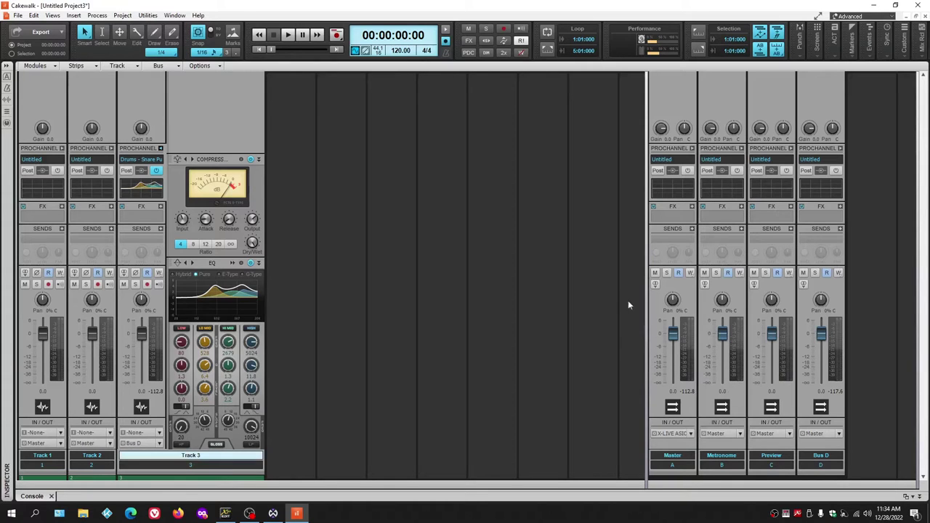
Step: Widen the console's bus section and reveal the hardware outputs section beside it
drag(646, 312, 405, 296)
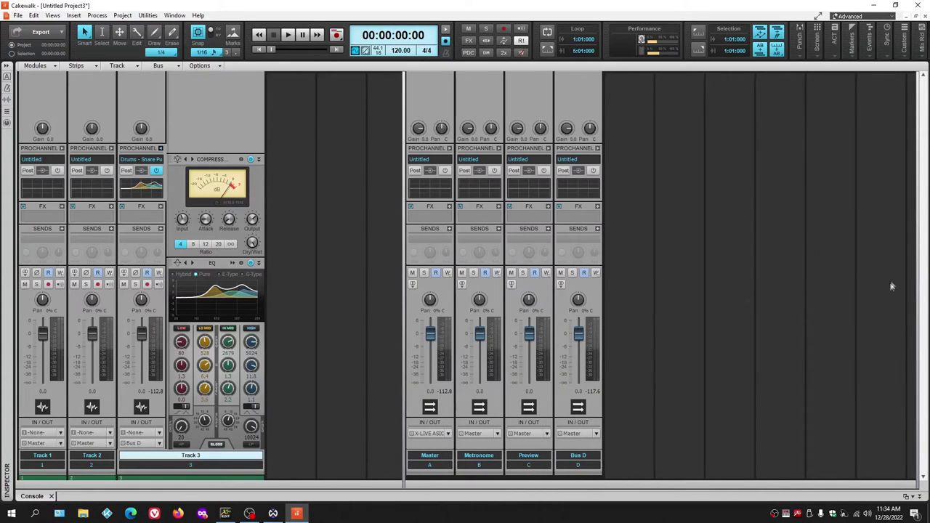
drag(893, 283, 664, 283)
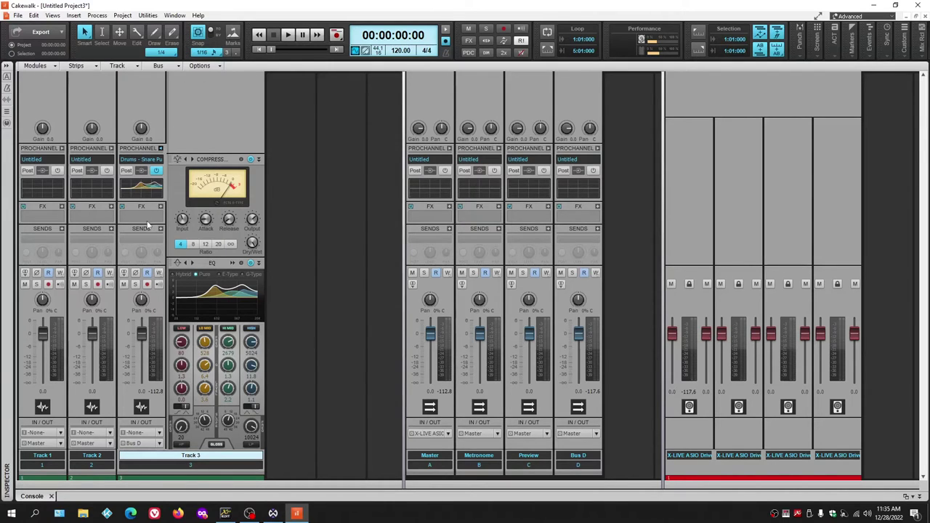
Step: Insert an FX Chain module into Track 3's ProChannel and check the insert options of the track's own FX rack
right_click(199, 106)
mouse_move(216, 114)
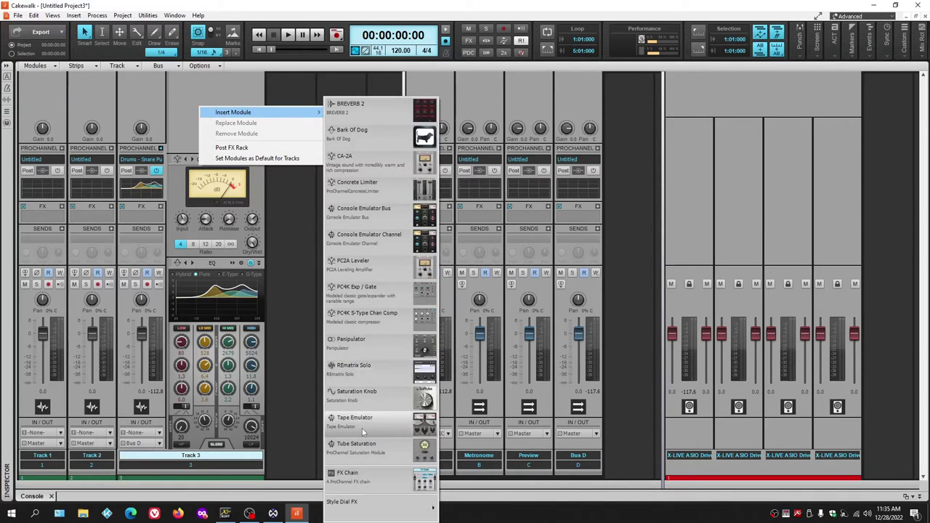
click(374, 476)
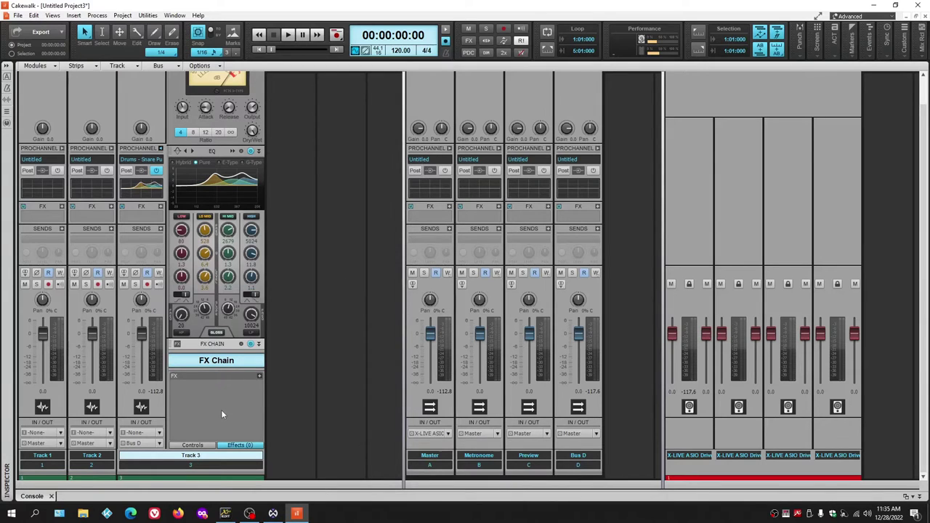
right_click(130, 216)
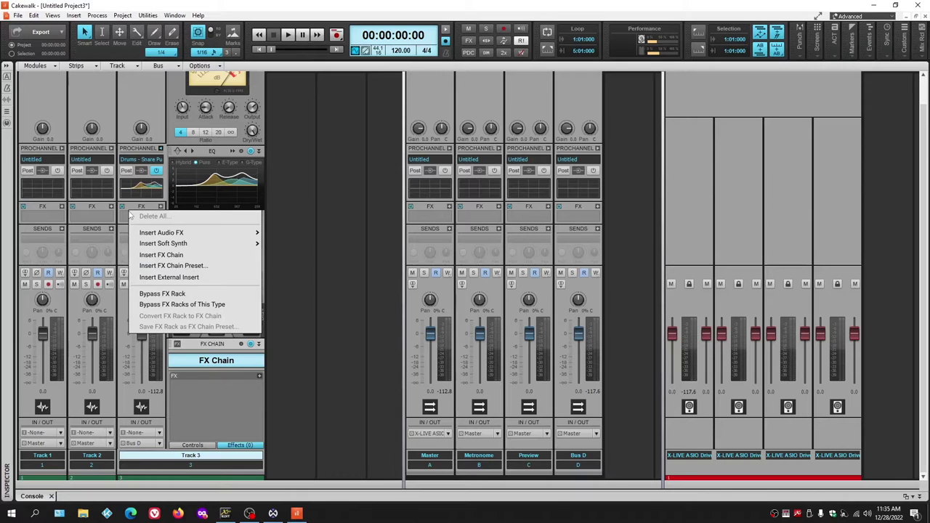
click(320, 247)
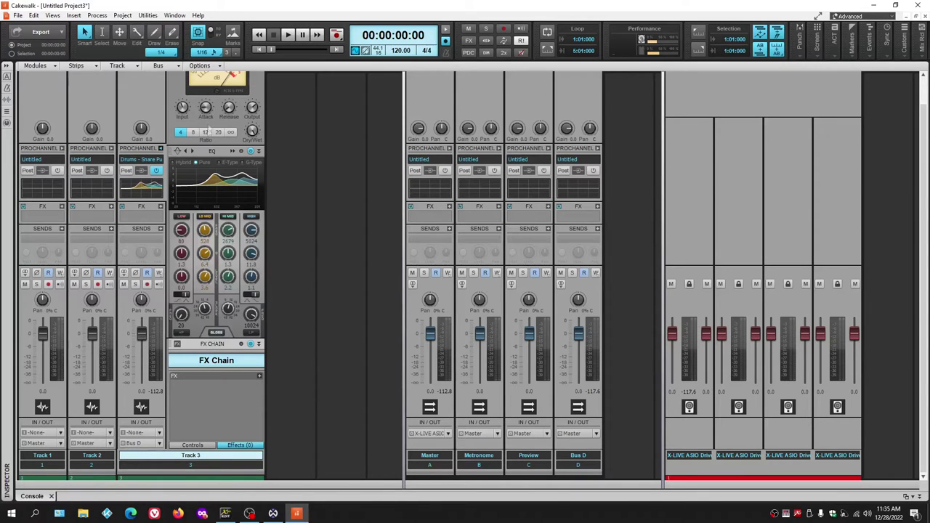
Step: Insert the STL Tones Ignite - Emissary VST3 amp plug-in into Track 3's ProChannel FX Chain
right_click(194, 399)
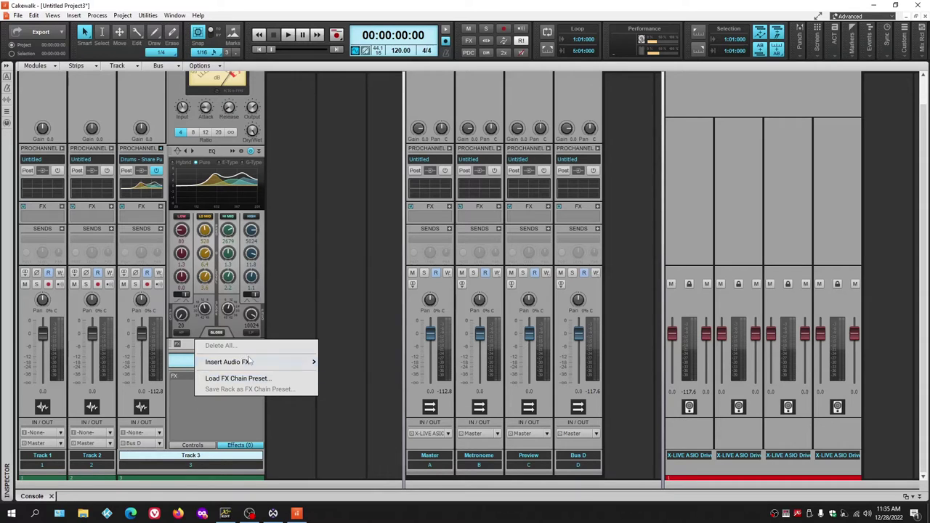
mouse_move(248, 363)
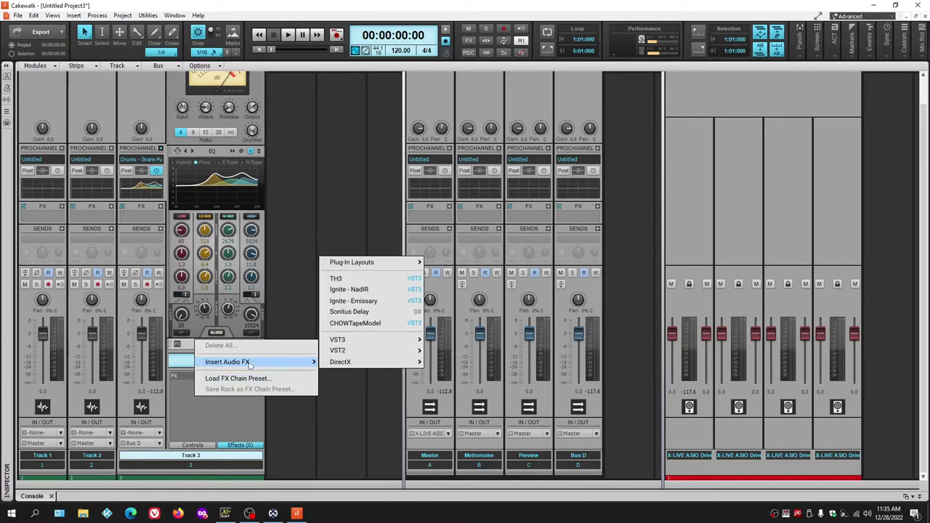
mouse_move(376, 355)
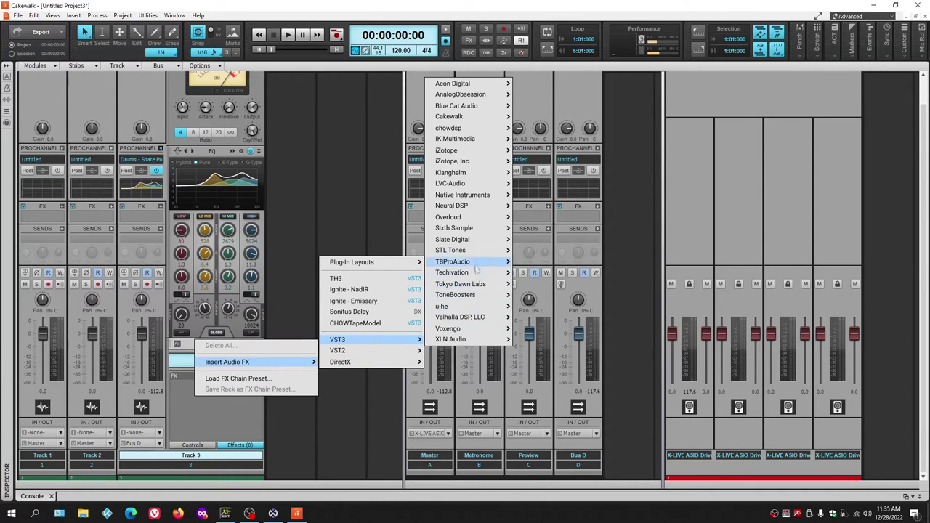
mouse_move(472, 250)
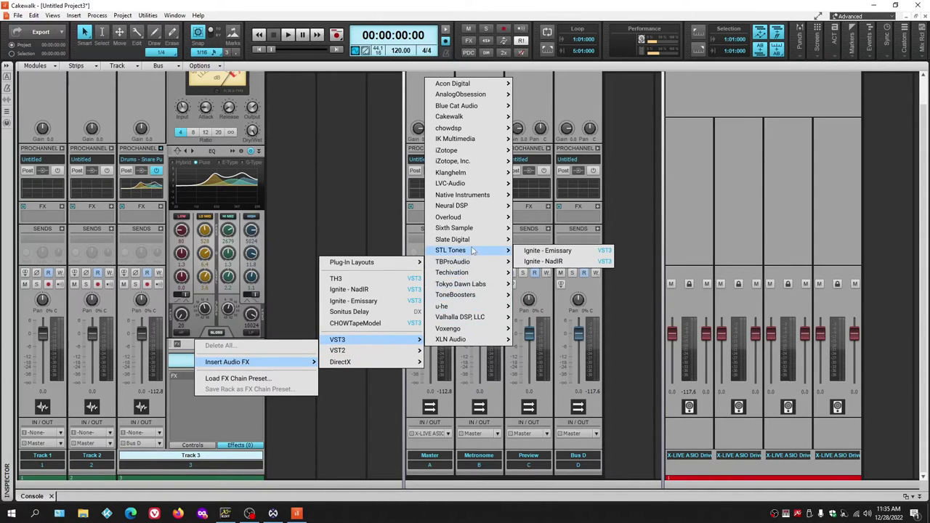
click(549, 250)
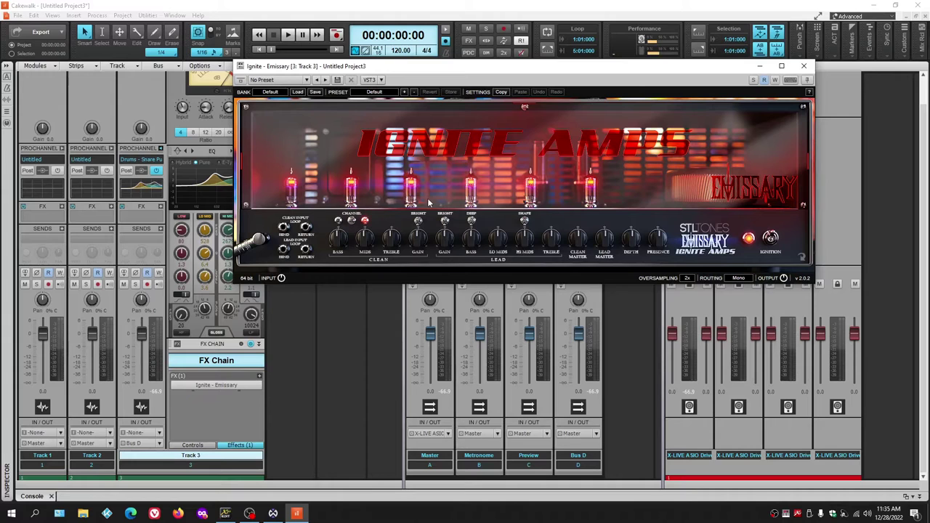
click(804, 257)
click(803, 256)
Step: Insert the STL Tones Ignite - NadIR VST3 plug-in after Emissary in Track 3's ProChannel FX Chain
right_click(205, 402)
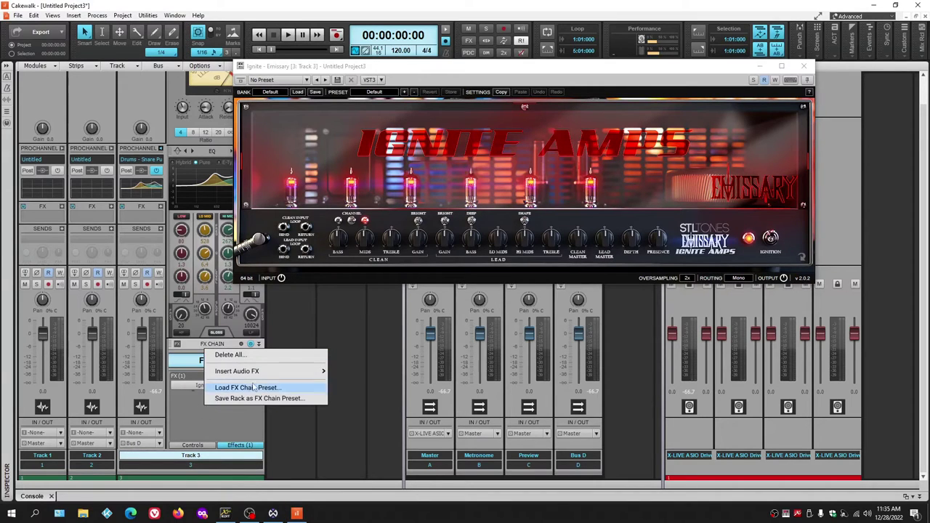
click(176, 378)
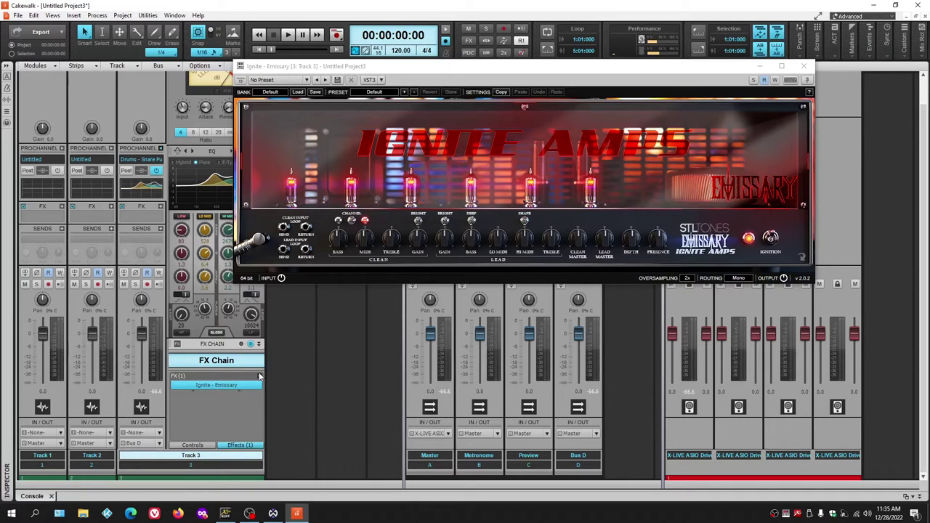
right_click(260, 378)
mouse_move(318, 345)
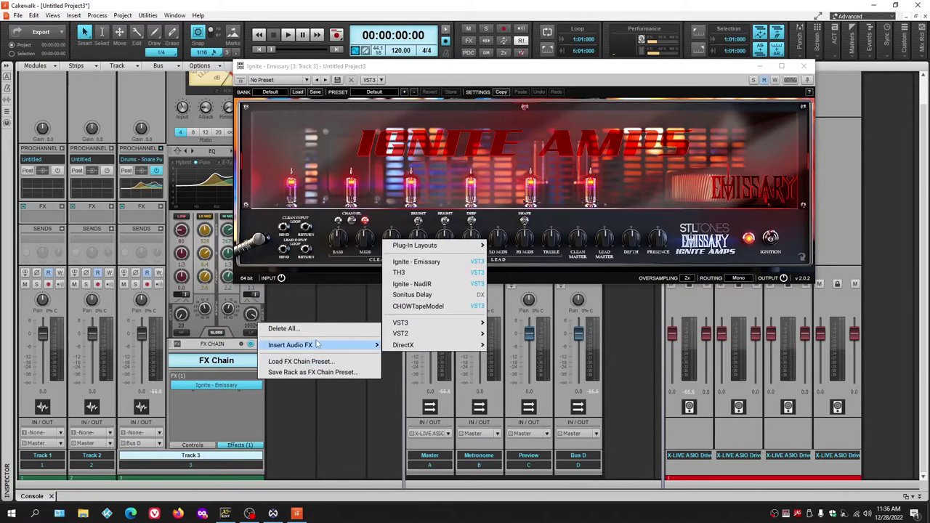
mouse_move(449, 324)
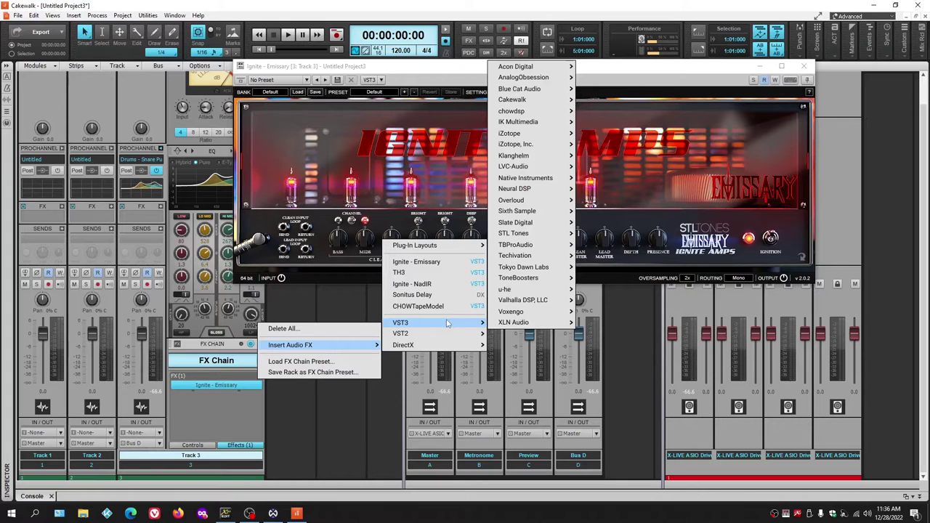
mouse_move(542, 235)
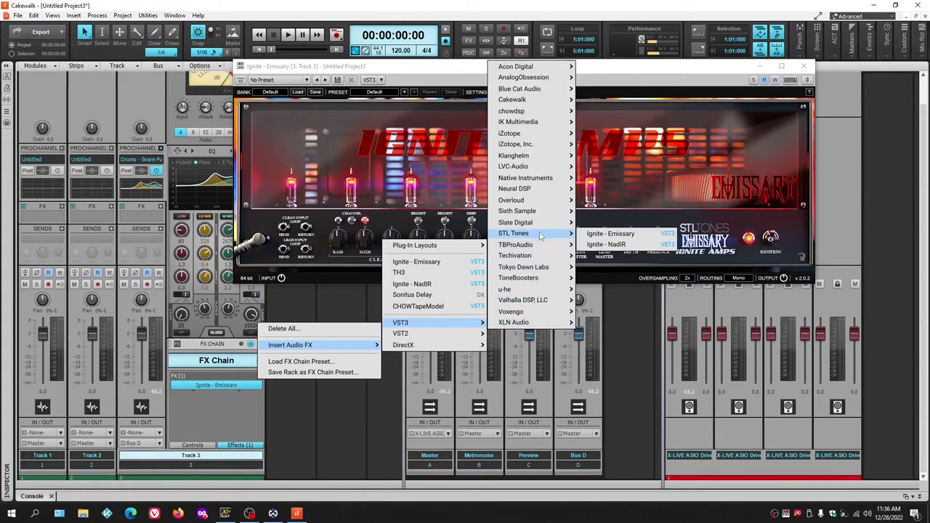
click(607, 245)
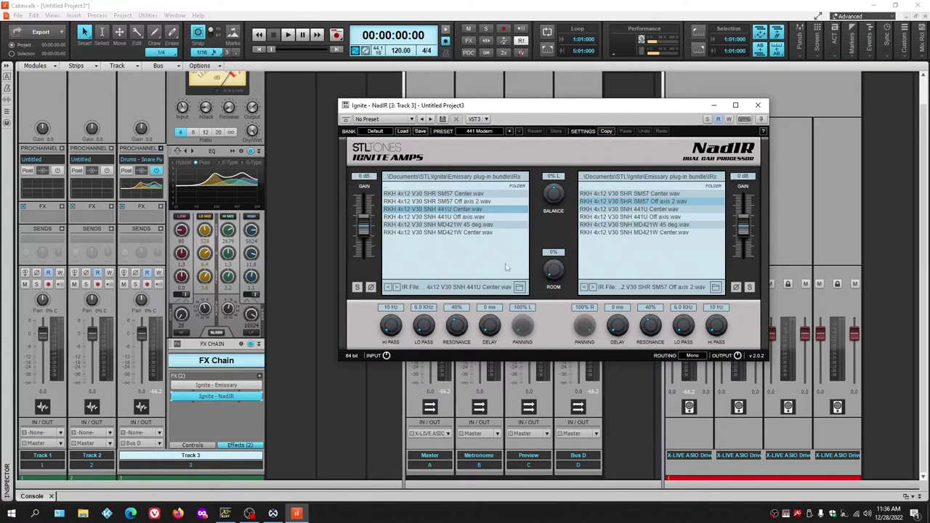
Step: Switch to Waveform to view the Static Observer mixer, return to Cakewalk, and close the NadIR plug-in window
click(273, 514)
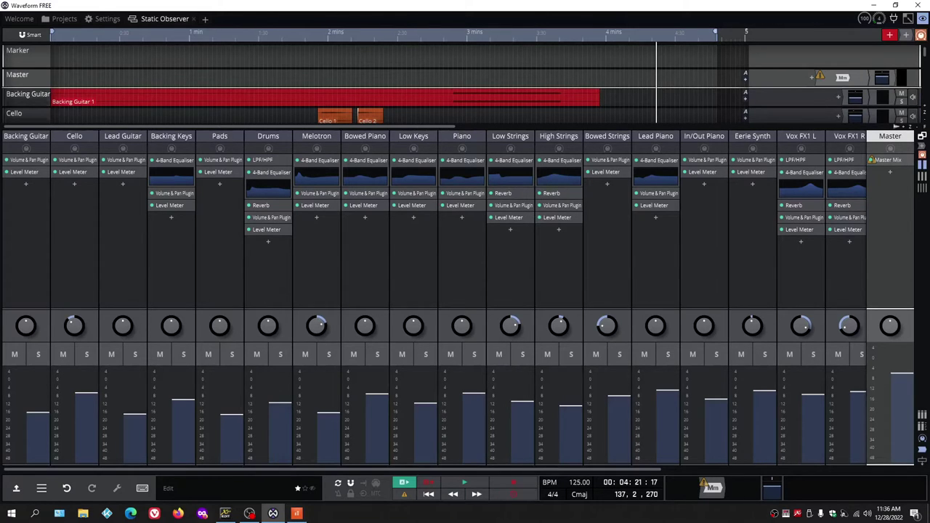
click(297, 514)
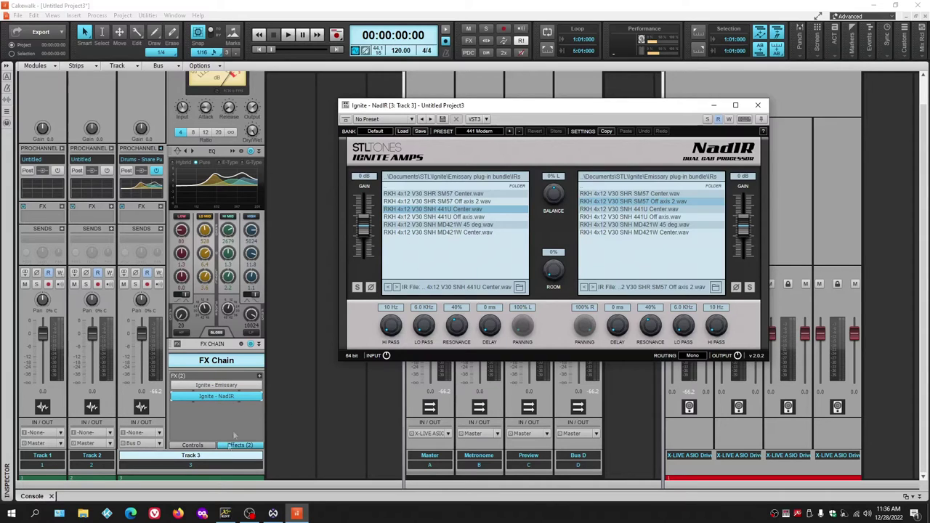
click(758, 105)
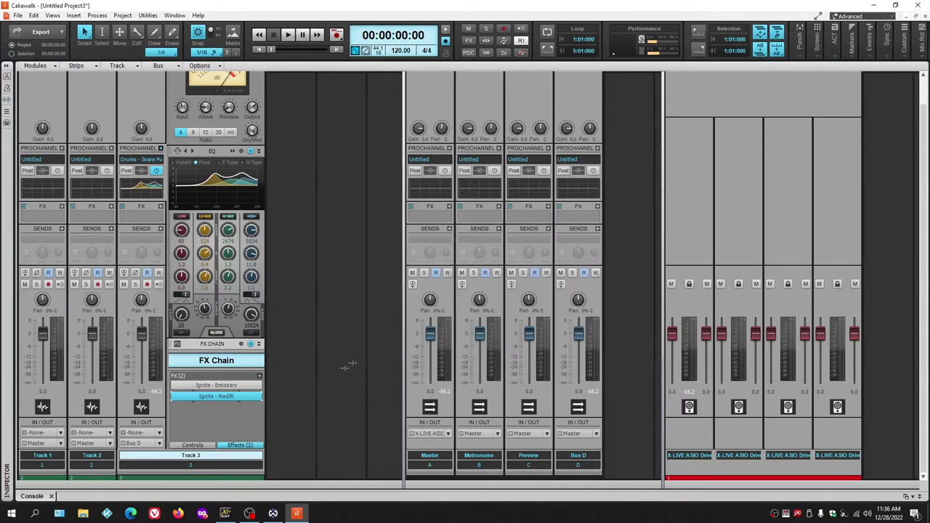
Step: Move the FX Chain module above the compressor in Track 3's ProChannel and review the compressor presets without choosing one
drag(211, 345, 222, 111)
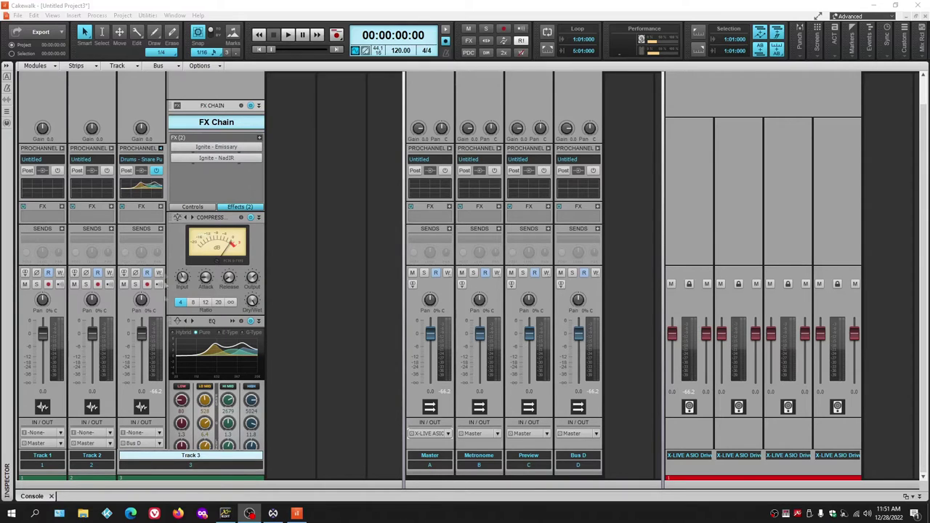
right_click(176, 215)
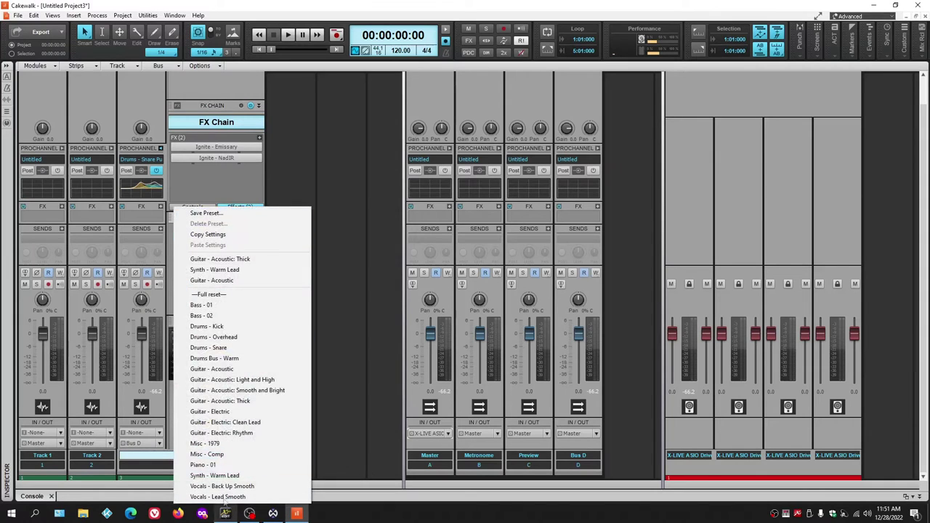
click(334, 139)
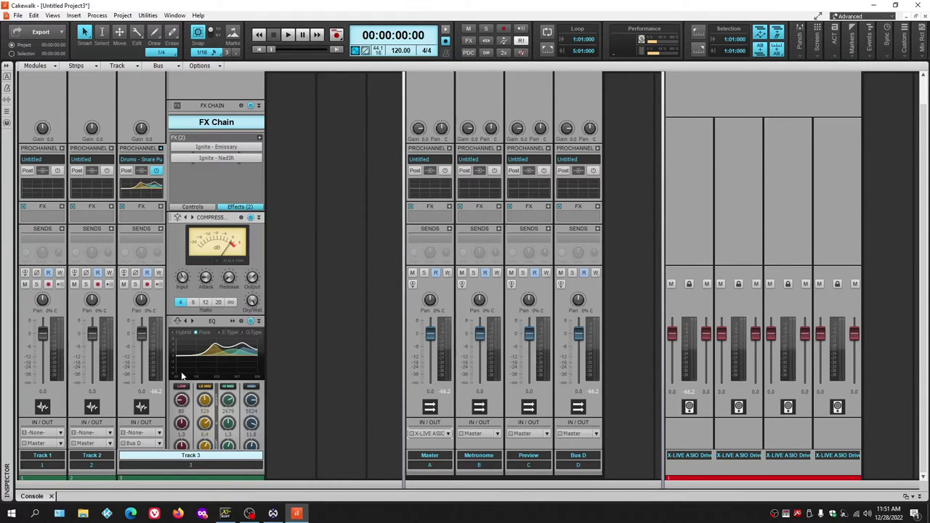
Step: Load the Guitar - Acoustic: 02 preset into Track 3's ProChannel EQ and inspect its curve in the enlarged QuadCurve Equalizer
right_click(176, 323)
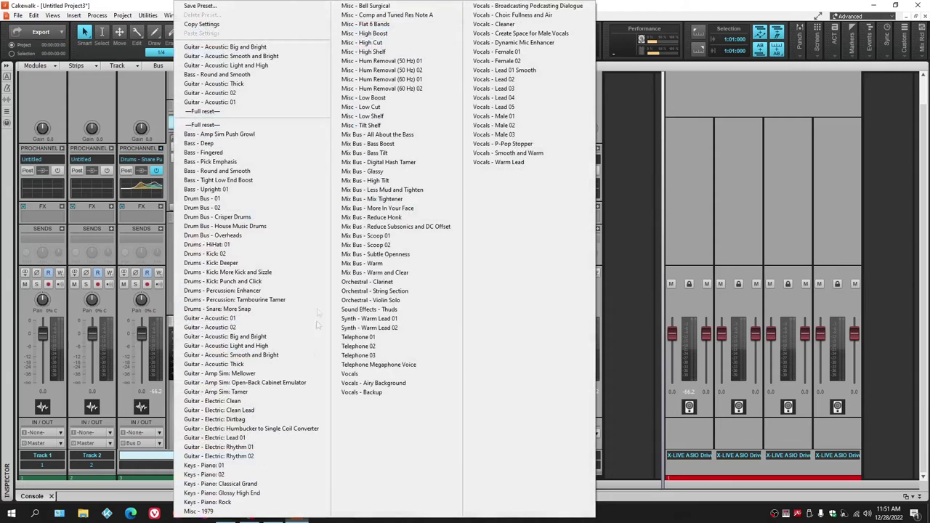
click(216, 326)
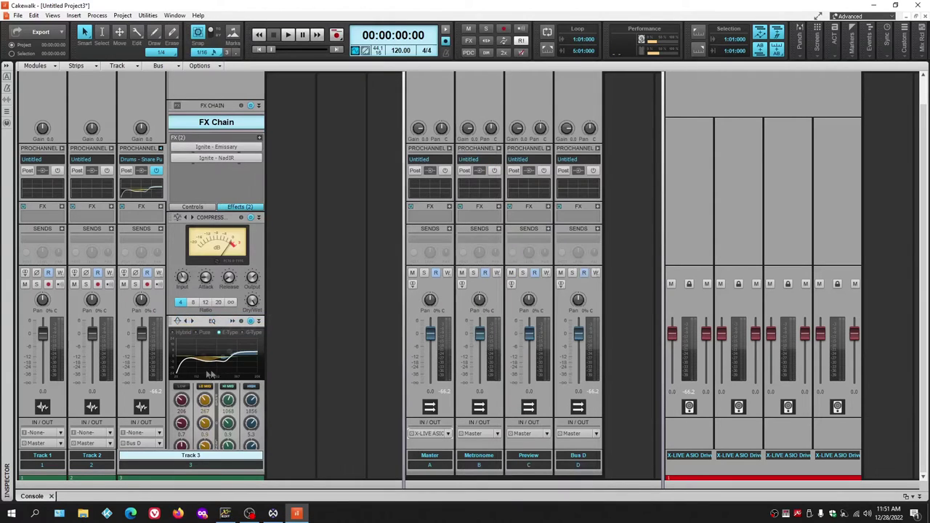
click(231, 322)
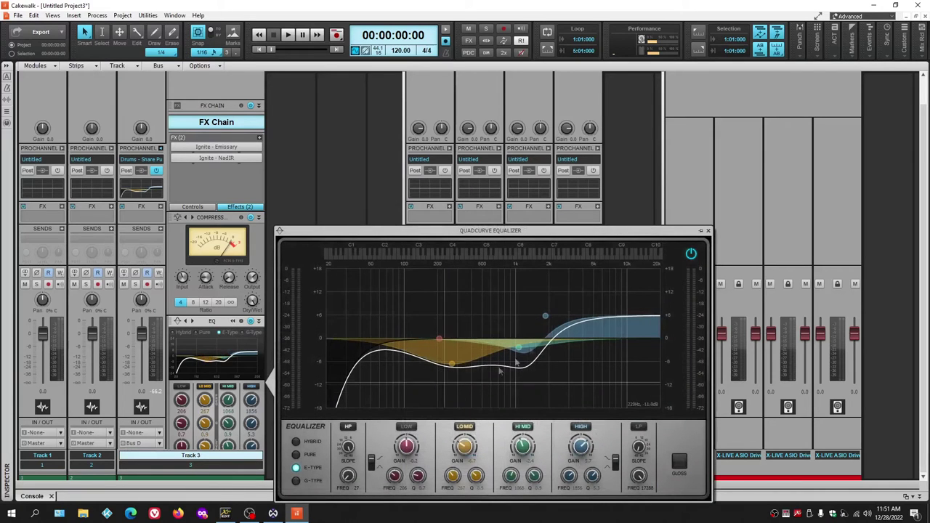
click(708, 231)
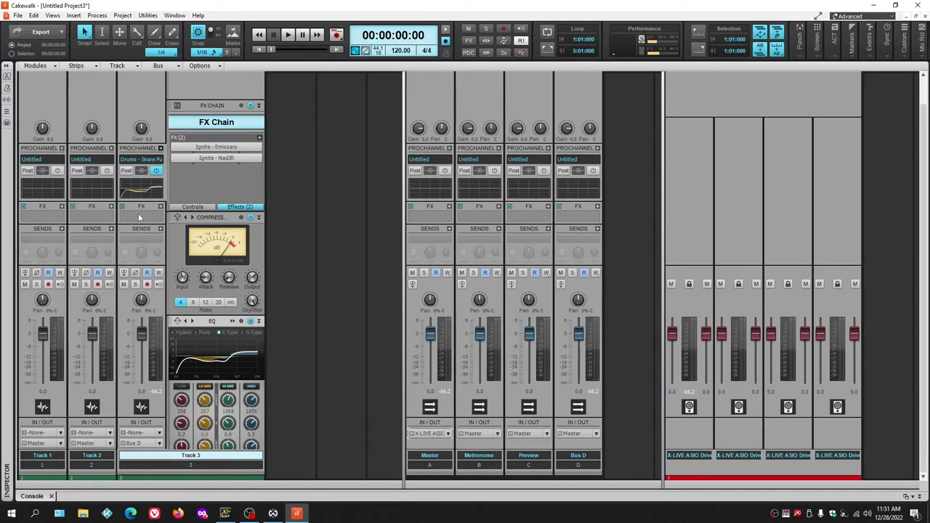
Step: Collapse Track 3's ProChannel and insert the Blue Cat's Gain 3 (Mono) VST3 plug-in into the track's FX rack
click(161, 148)
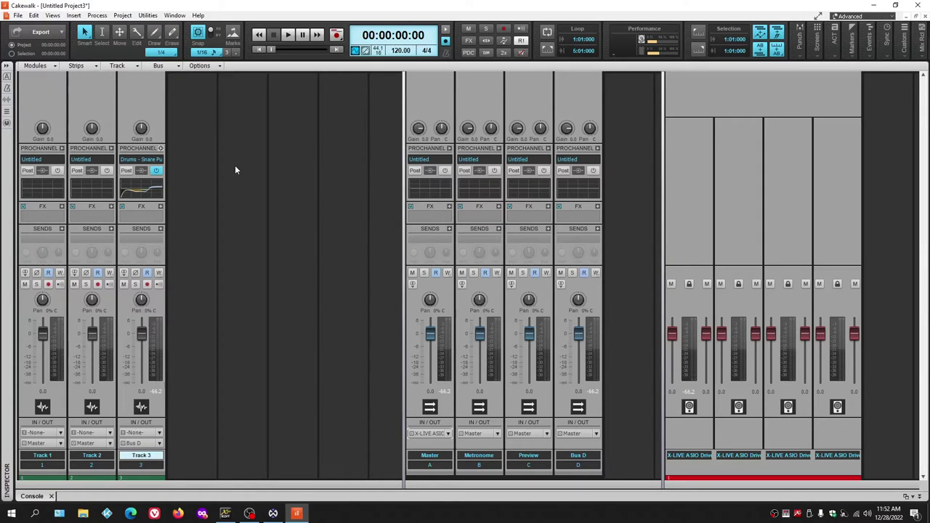
right_click(144, 218)
mouse_move(209, 241)
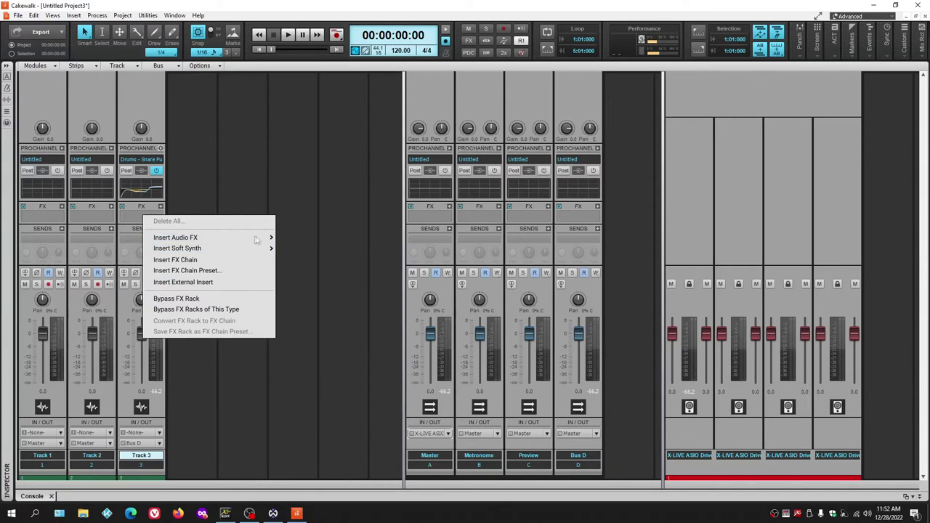
mouse_move(364, 319)
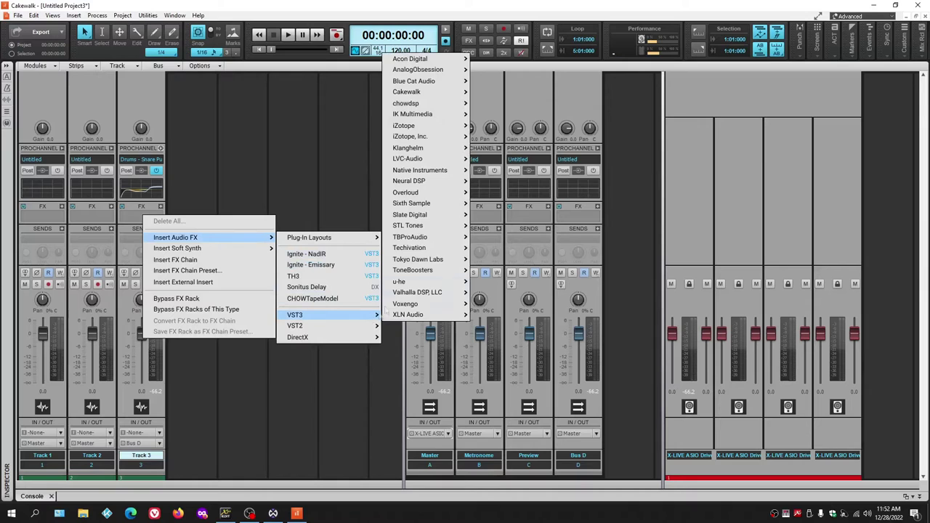
mouse_move(438, 85)
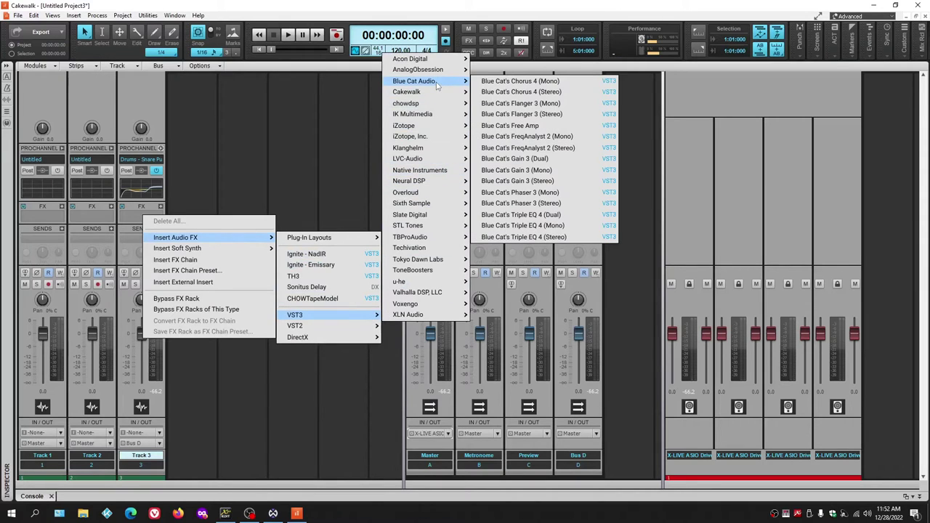
click(516, 171)
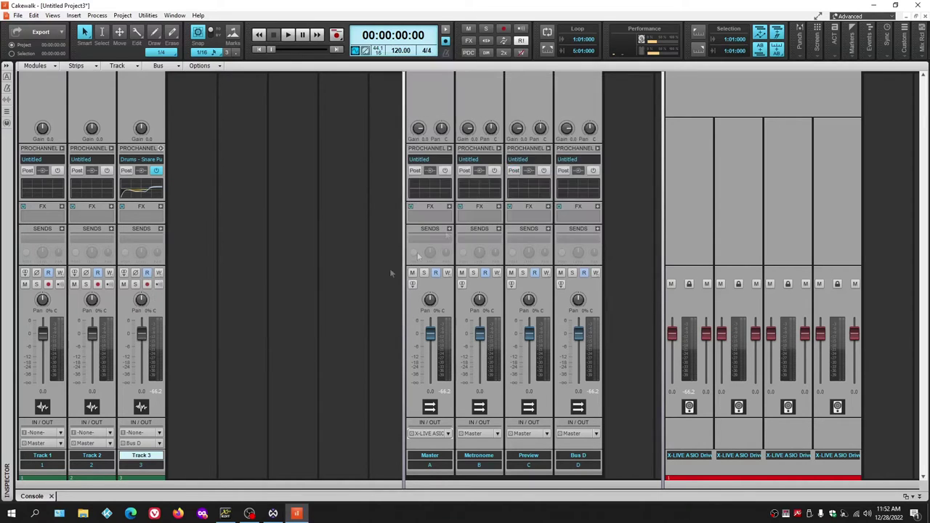
drag(445, 105, 468, 102)
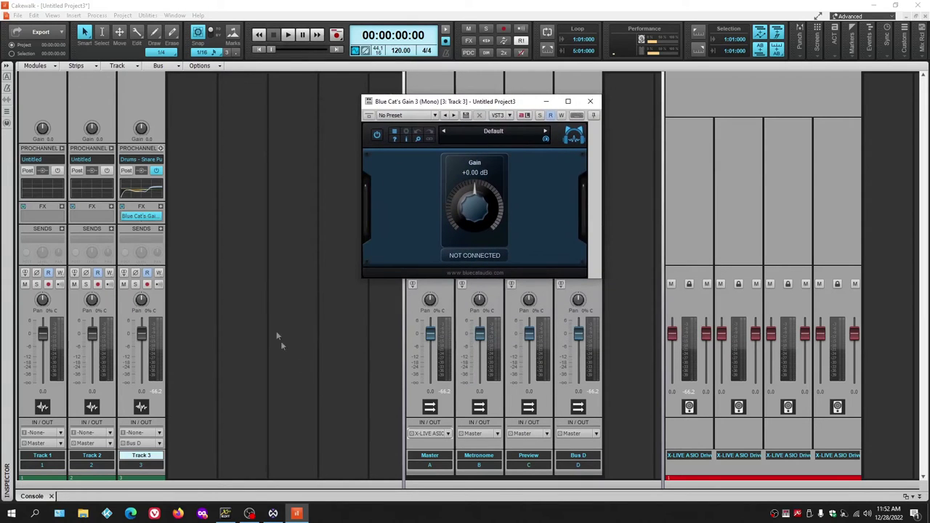
Step: Expand Track 3's ProChannel again, set the Blue Cat's Gain plug-in to -3.00 dB, and try the track's volume fader
click(161, 148)
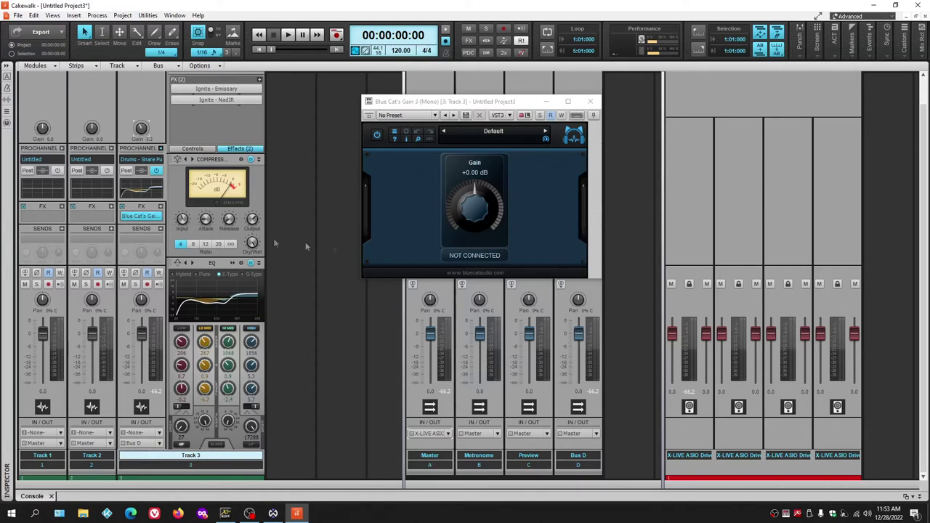
mouse_move(471, 203)
mouse_down()
mouse_move(467, 213)
mouse_move(464, 205)
mouse_up()
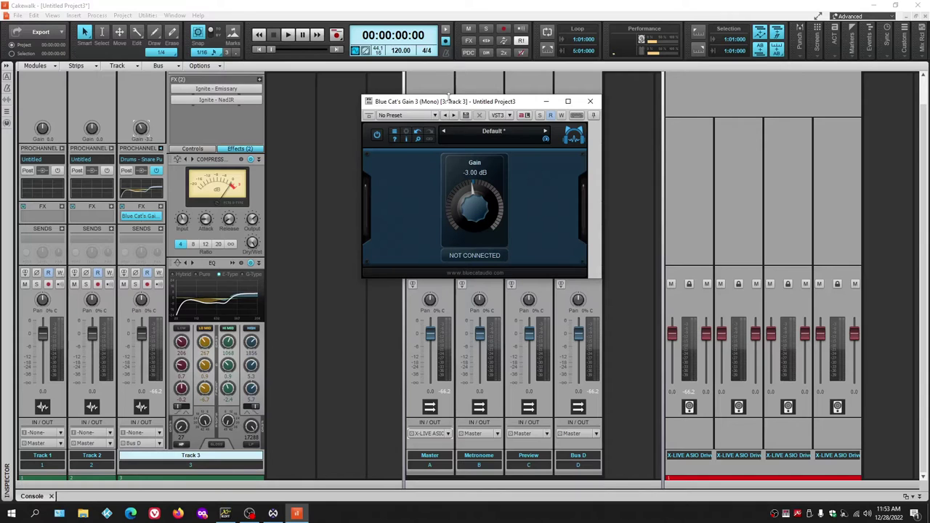
drag(483, 109, 425, 112)
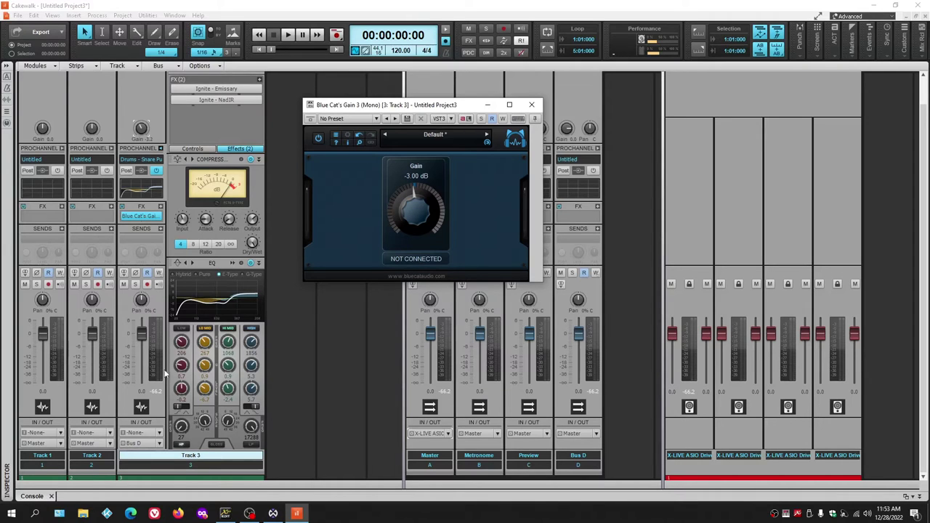
mouse_move(142, 339)
mouse_down()
mouse_move(142, 380)
mouse_move(143, 335)
mouse_move(143, 345)
mouse_up()
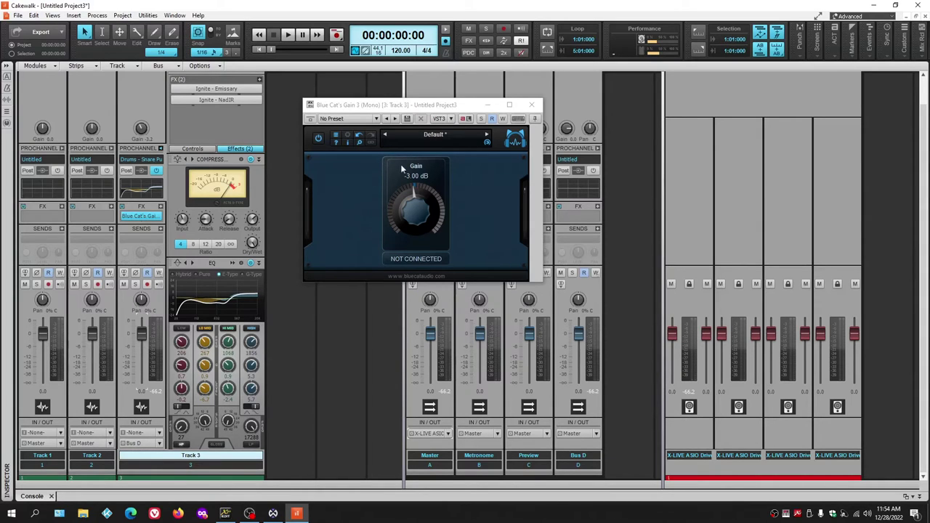
Step: Close the Blue Cat's Gain window and delete the plug-in from Track 3's FX rack
click(531, 105)
right_click(136, 216)
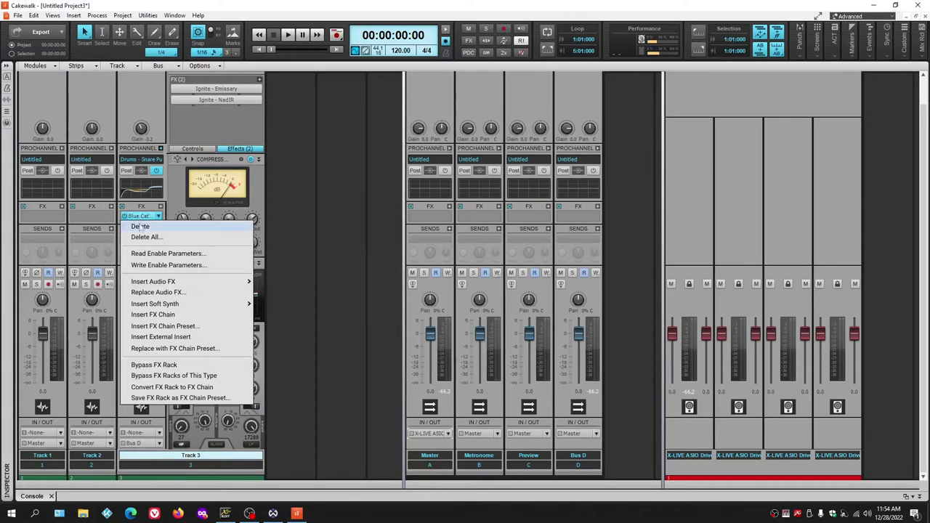
click(134, 223)
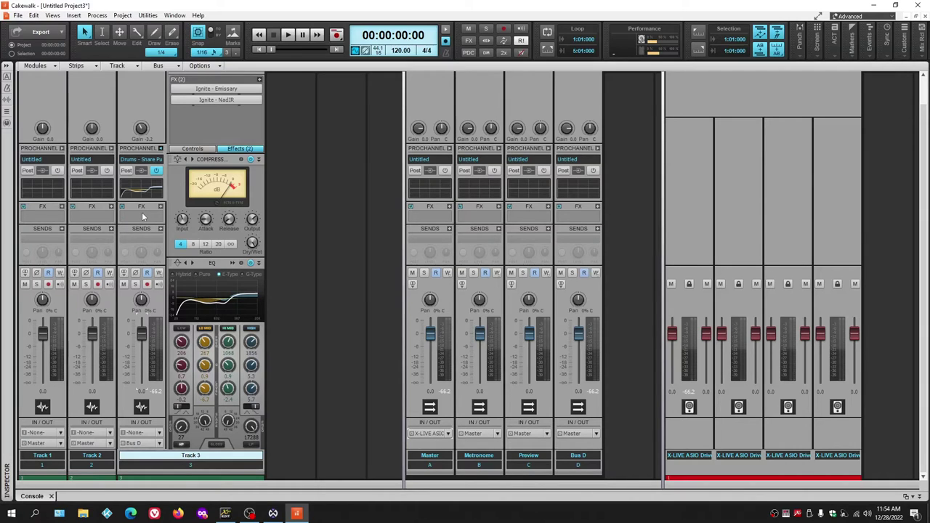
Step: Insert the TBProAudio mvMeter2 VST3 plug-in into Track 3's FX rack, then reposition and enlarge its window over the console
right_click(142, 211)
mouse_move(200, 233)
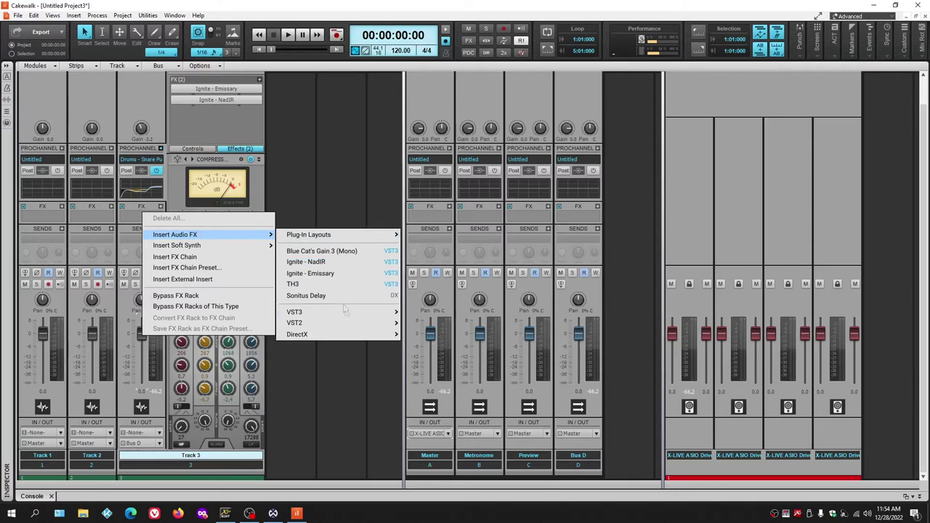
mouse_move(367, 312)
mouse_move(458, 313)
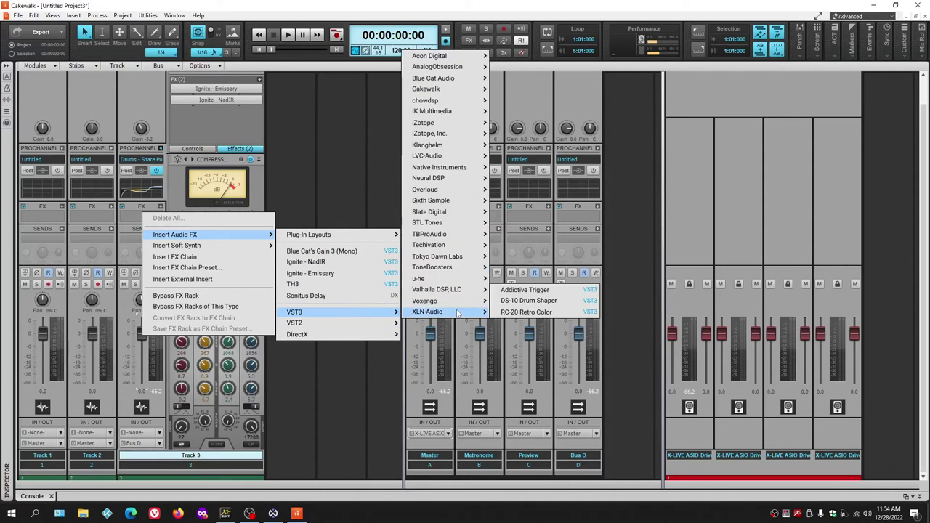
mouse_move(448, 261)
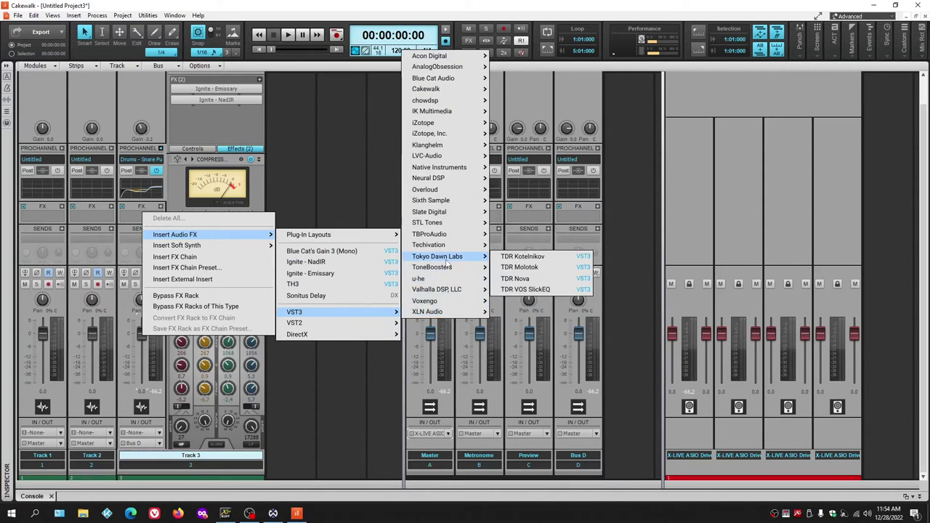
mouse_move(440, 234)
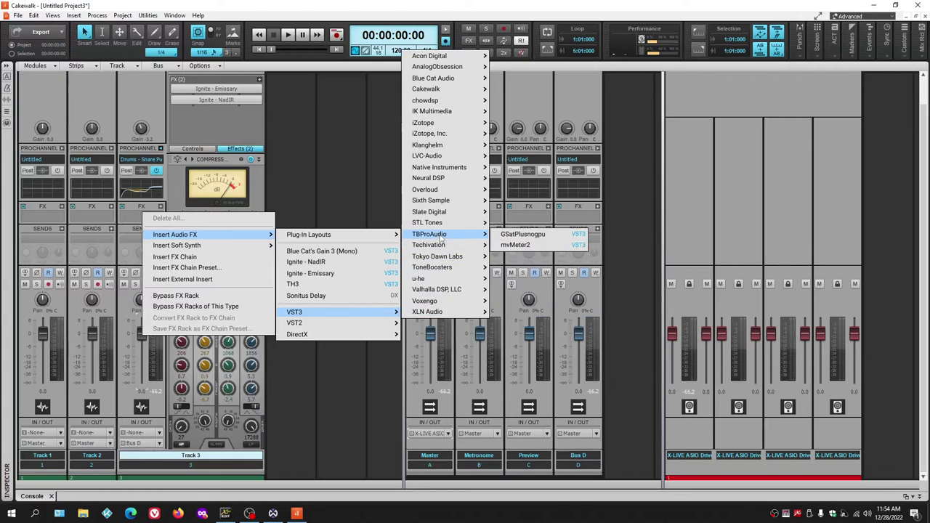
click(522, 245)
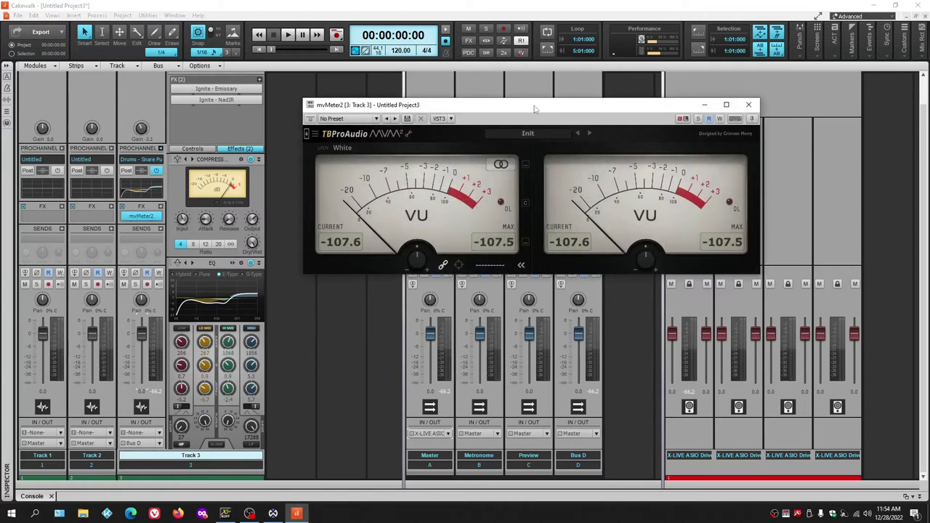
drag(536, 107, 401, 111)
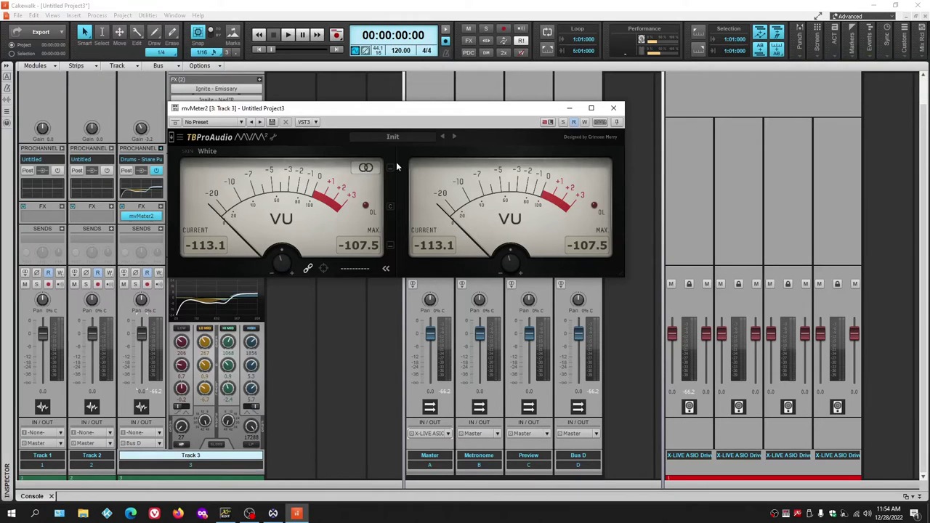
drag(622, 275, 683, 335)
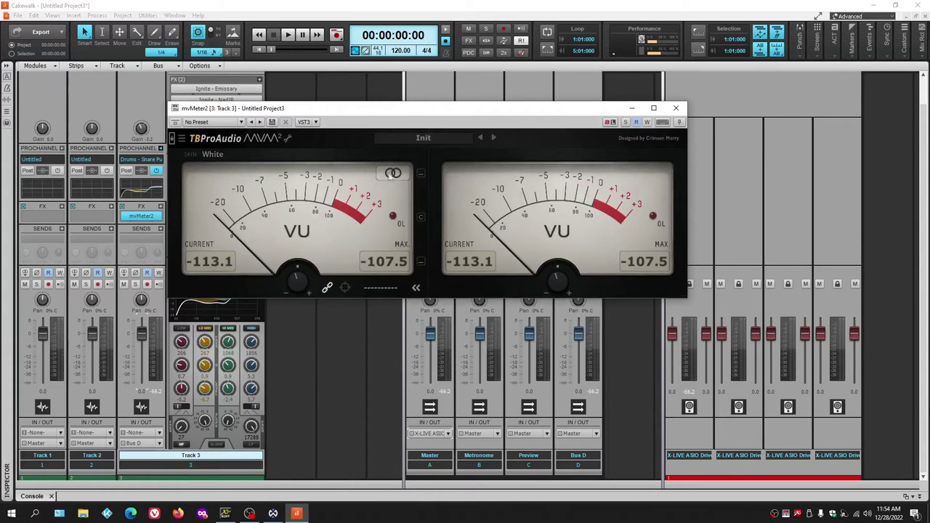
Step: Try mvMeter2's Mid/Side mode and return to Left/Right, and switch its layout to a single meter and back to two
click(393, 173)
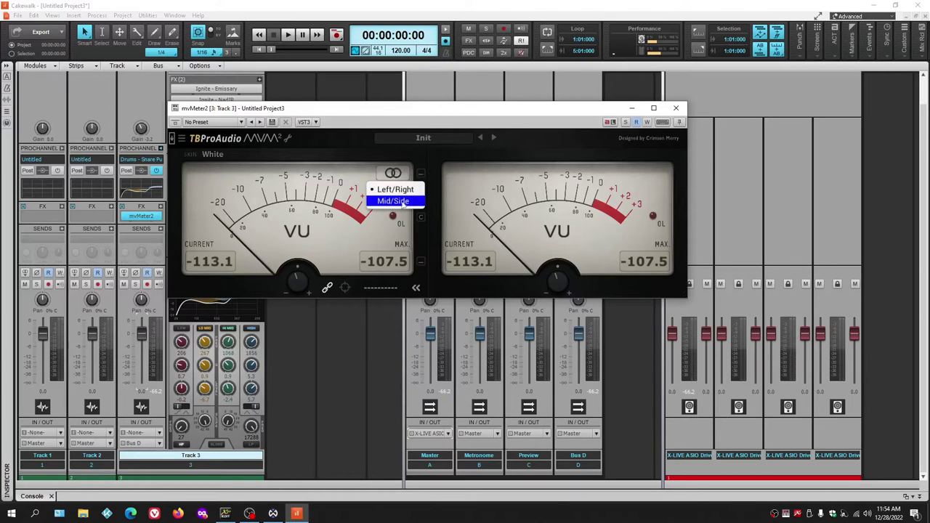
click(393, 201)
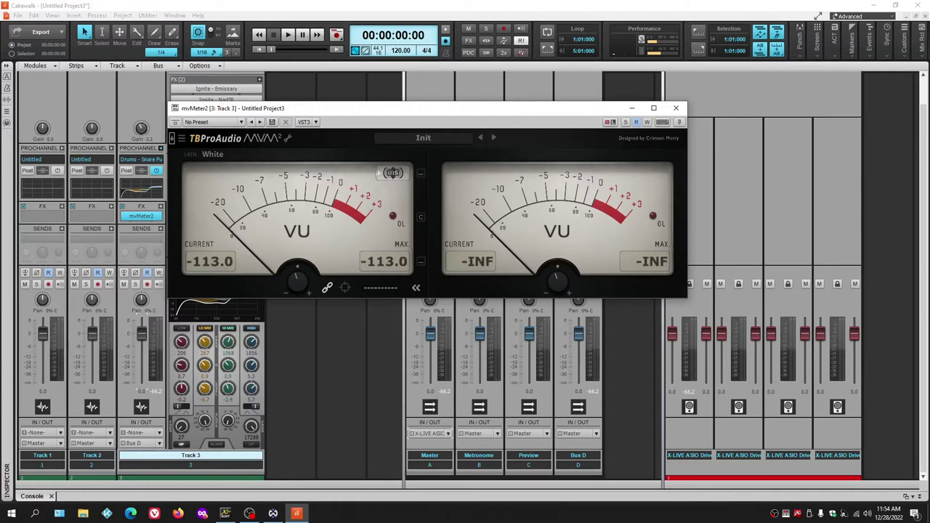
click(393, 173)
click(395, 189)
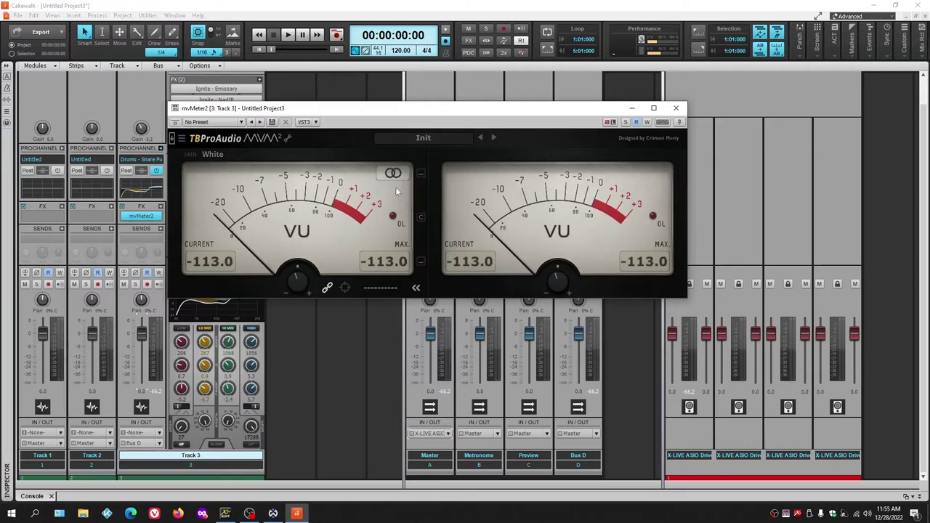
click(417, 288)
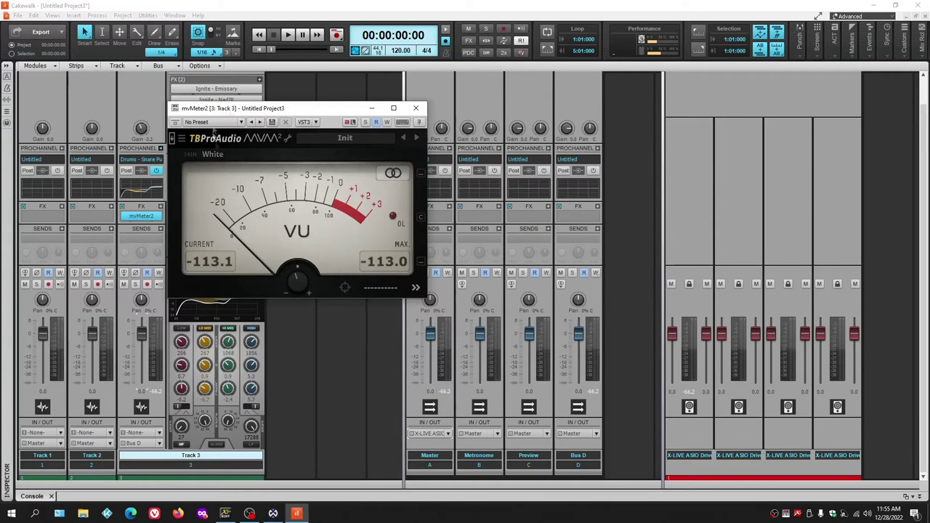
click(416, 288)
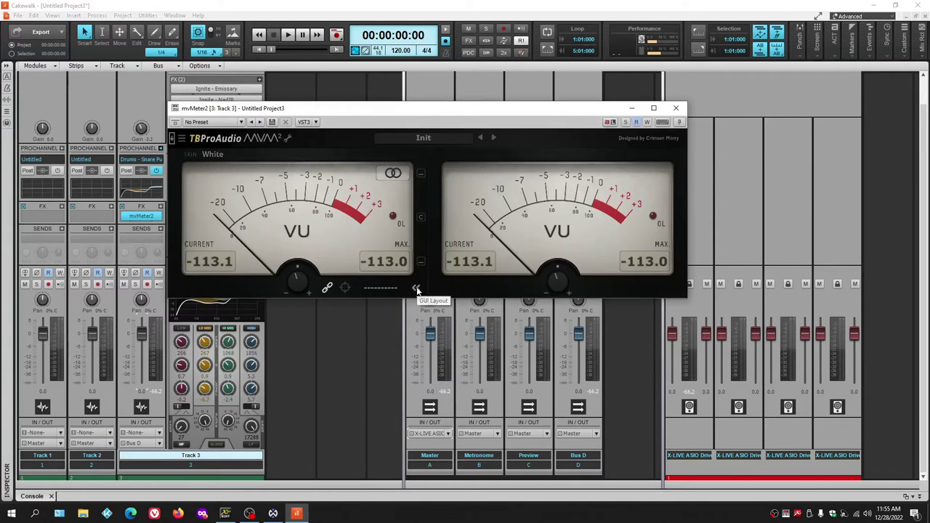
Step: Cycle mvMeter2's skin through Classic, Black and Retro, finishing on Deluxe
click(215, 155)
click(219, 181)
click(214, 154)
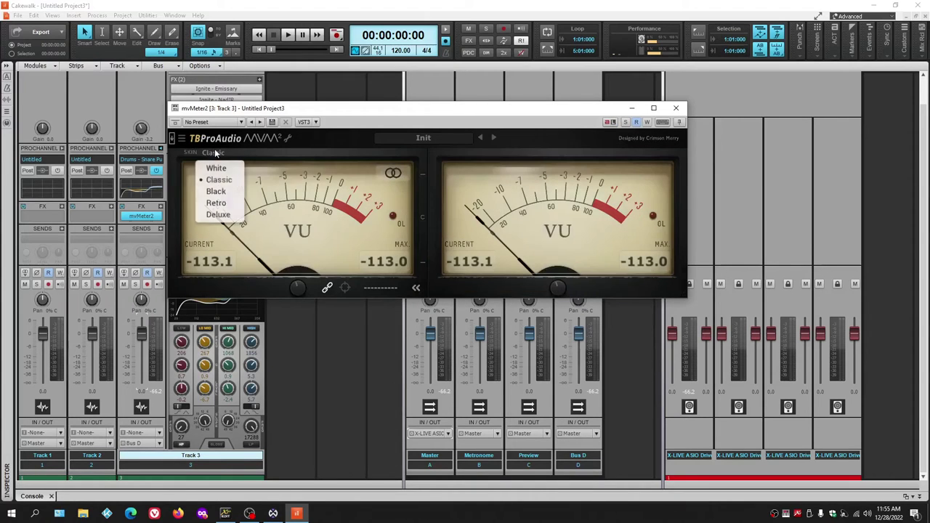
click(216, 192)
click(213, 155)
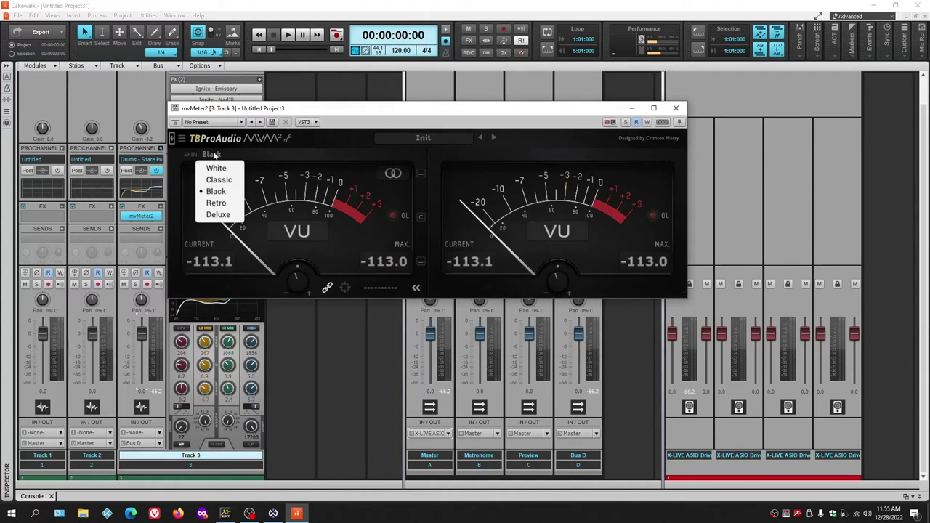
click(215, 204)
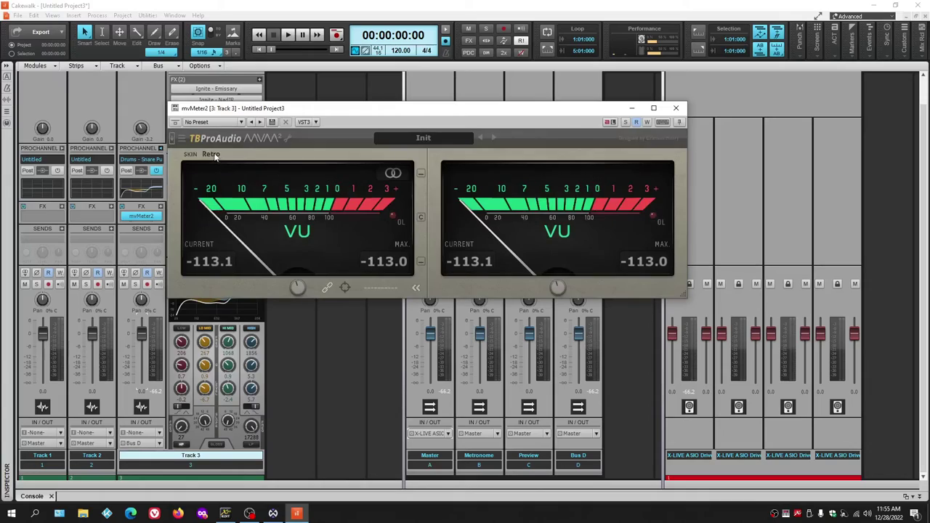
click(213, 155)
click(218, 215)
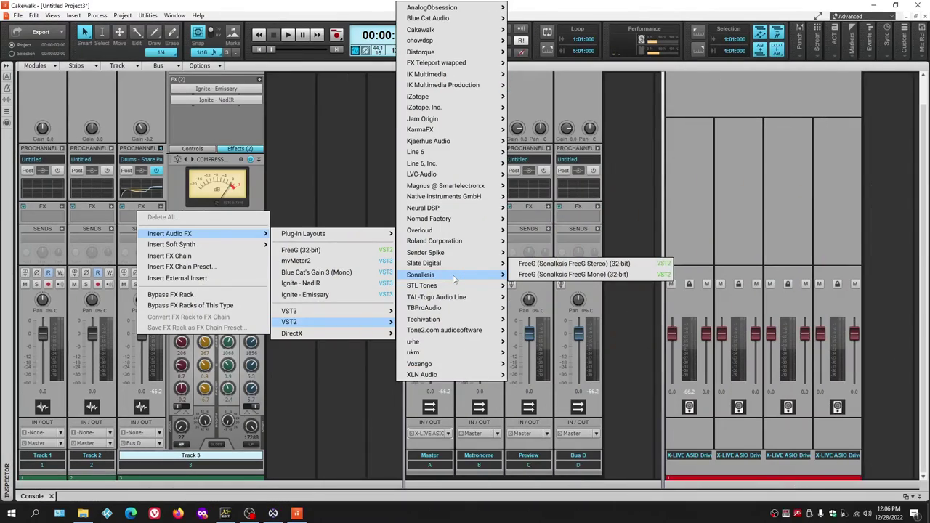
Step: Insert the VST2 plug-in Sonalksis FreeG Stereo (32-bit) into Track 3's FX rack and move its window beside the ProChannel
click(575, 263)
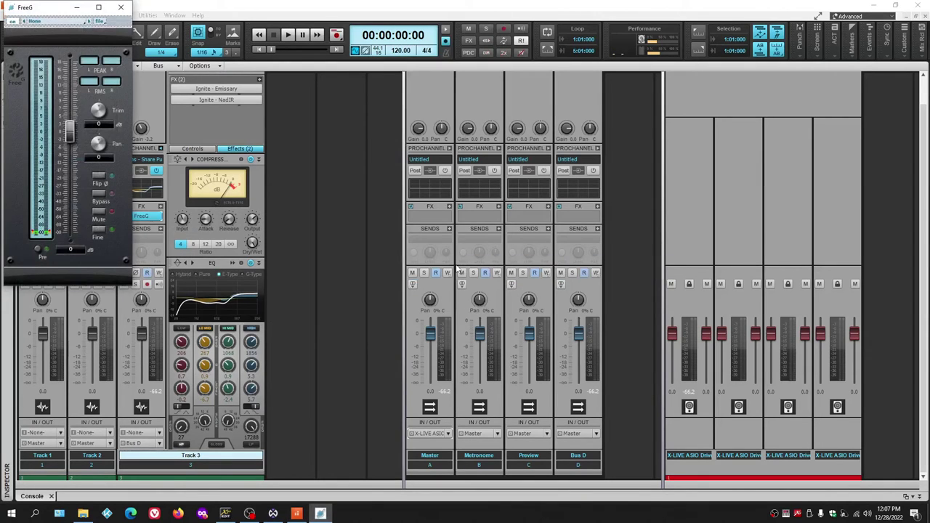
drag(50, 8, 339, 95)
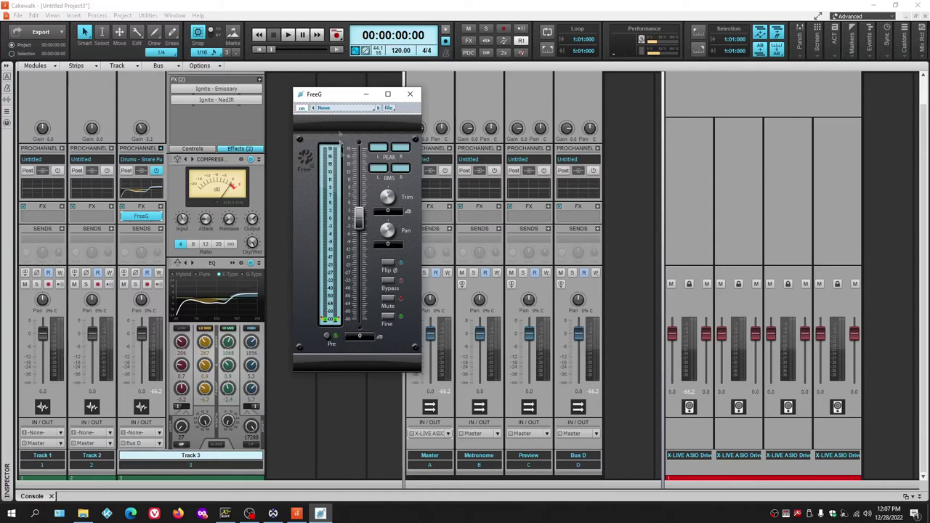
Step: Try FreeG's fader, including a fine adjustment to -2.77 dB and a boost to 3.30 dB, resetting it to 0 dB each time
drag(359, 216, 361, 260)
double_click(360, 259)
drag(359, 217, 359, 247)
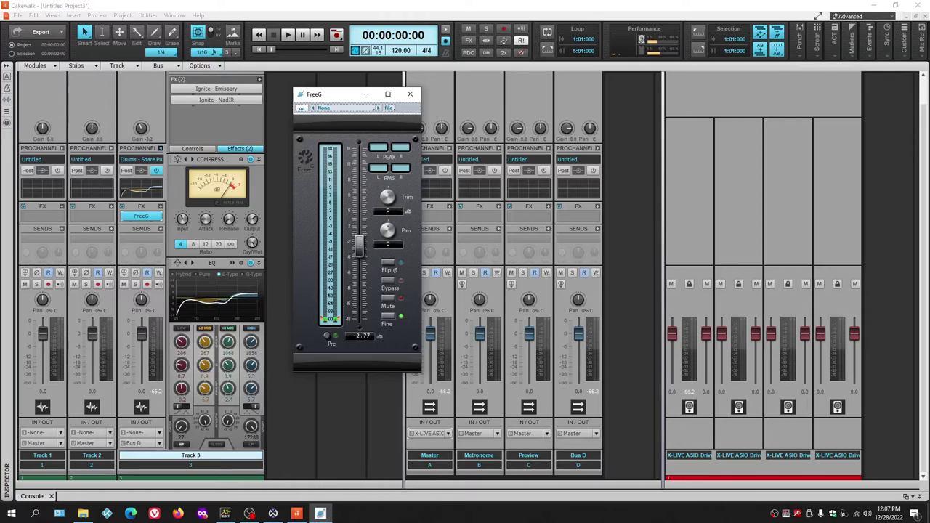
drag(359, 247, 359, 244)
double_click(359, 244)
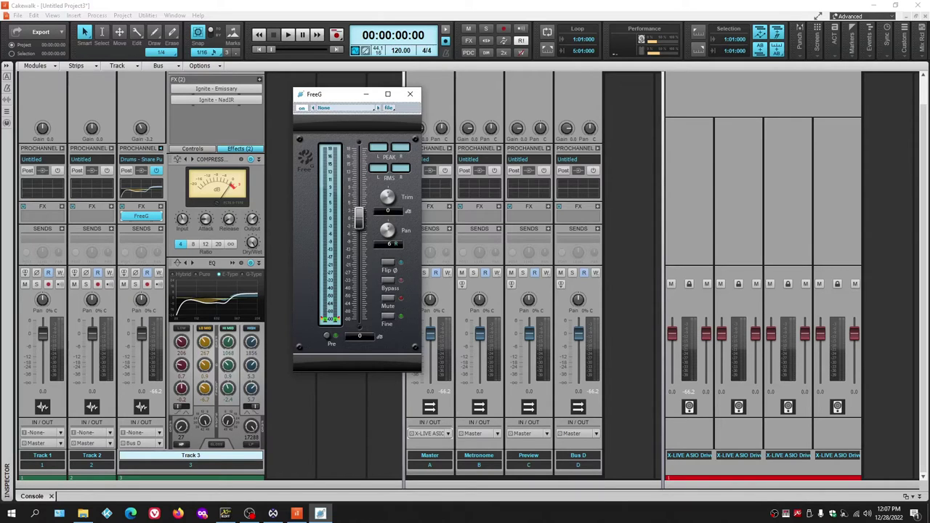
drag(359, 218, 359, 208)
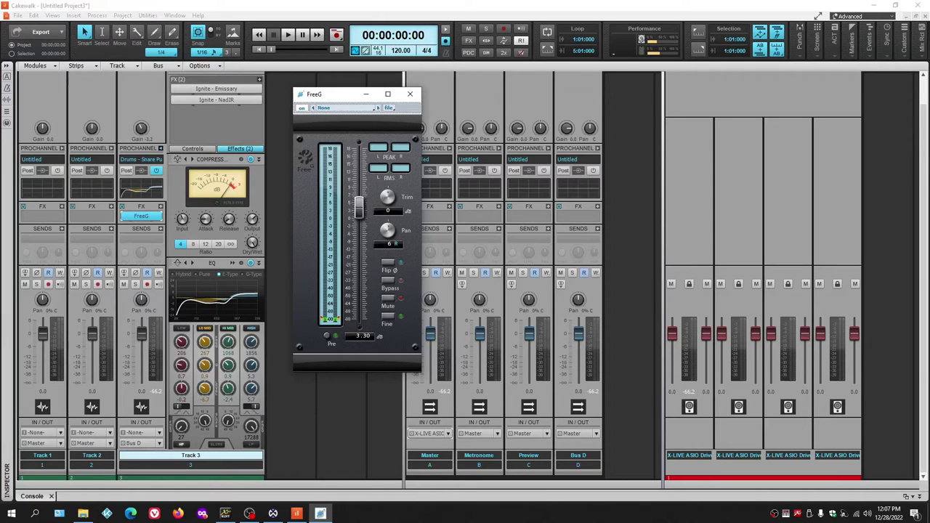
double_click(359, 208)
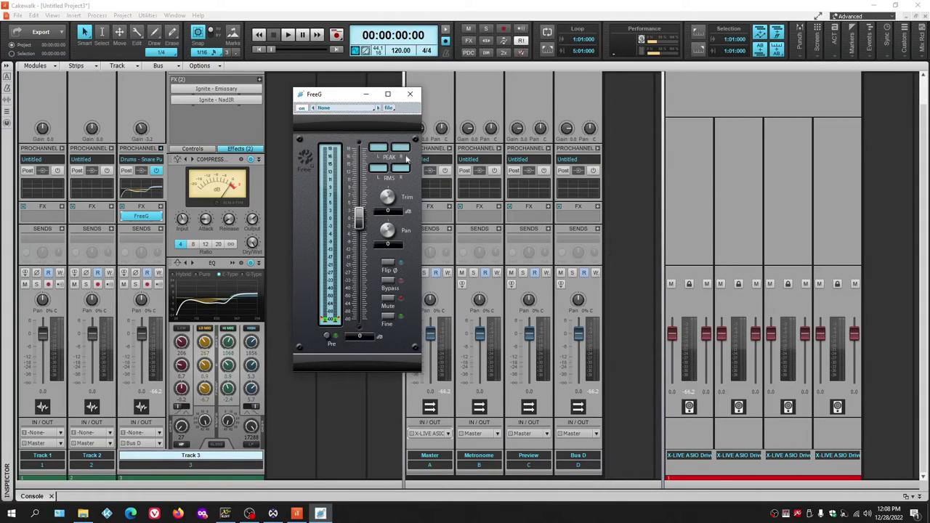
Step: View FreeG's settings for default mode, ballistics, pan law and ranges, and return to its main controls
click(308, 162)
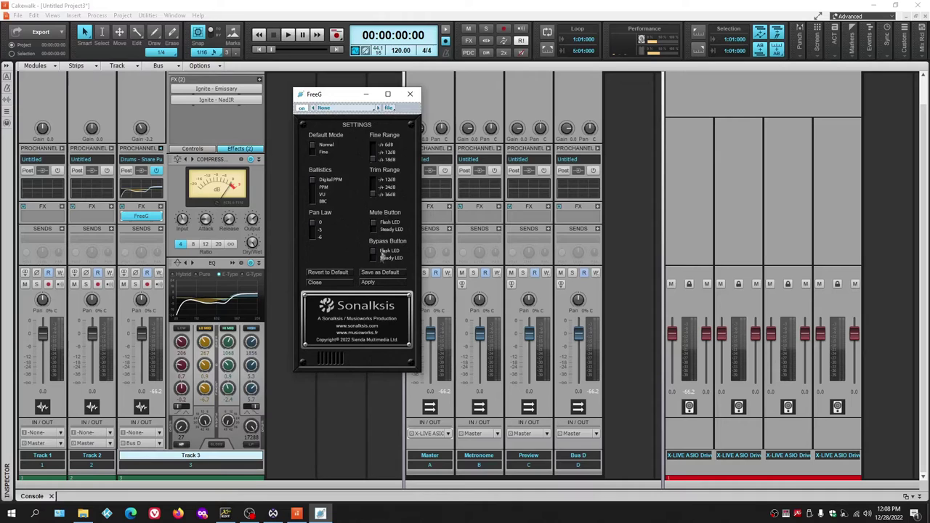
click(331, 284)
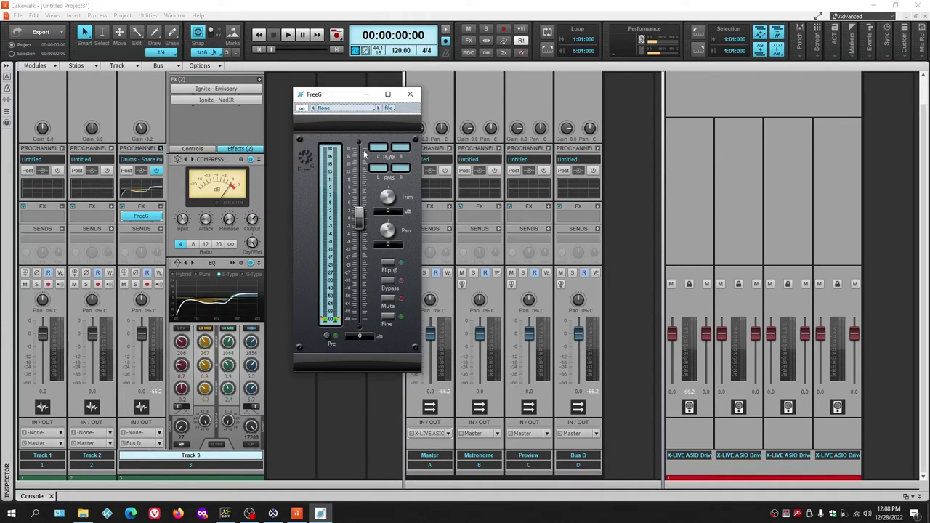
Step: Close the FreeG window and delete the plug-in from Track 3's FX rack
click(410, 94)
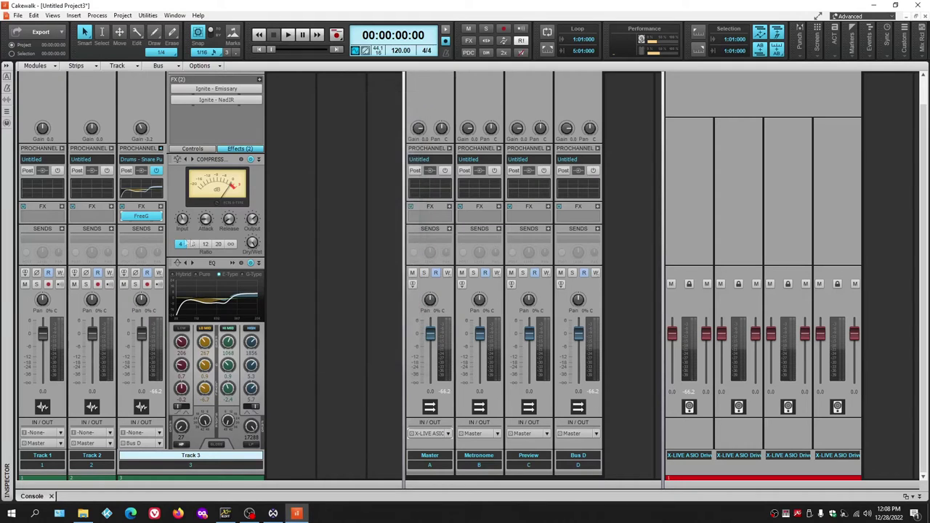
right_click(140, 218)
click(146, 228)
Step: Insert the ValhallaSupermassive VST3 plug-in into Track 3's FX rack and reposition its window over the console
right_click(135, 217)
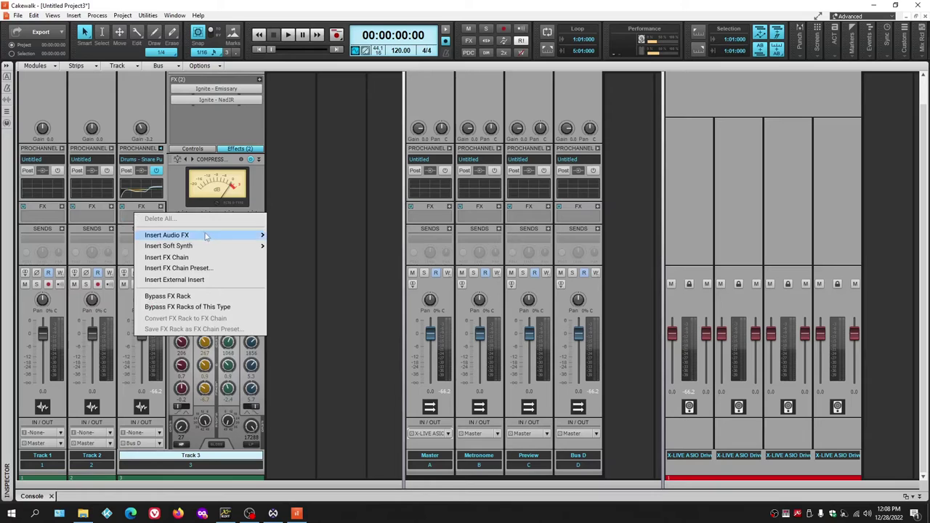
mouse_move(207, 237)
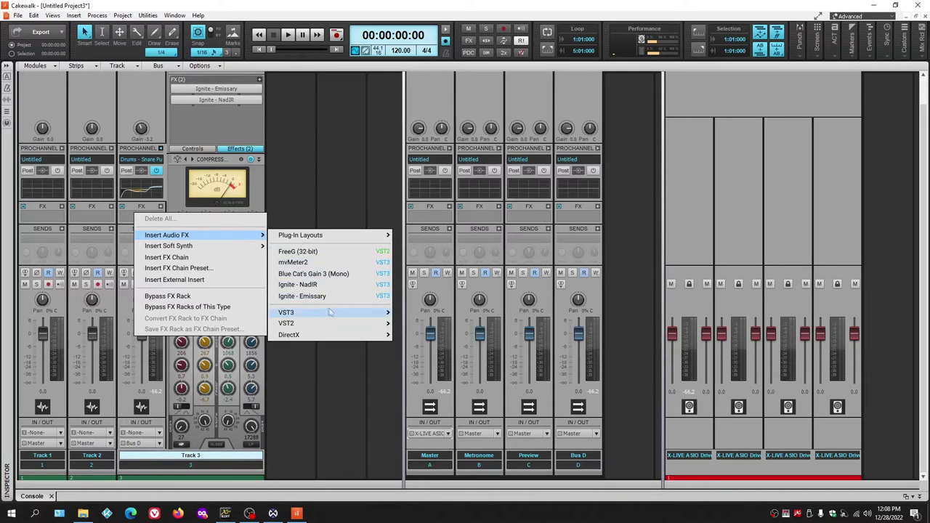
mouse_move(336, 314)
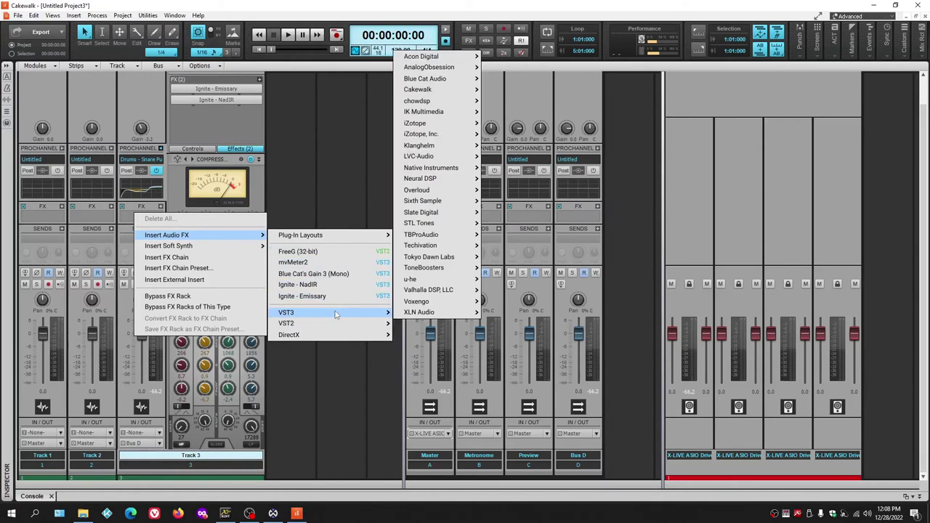
mouse_move(435, 292)
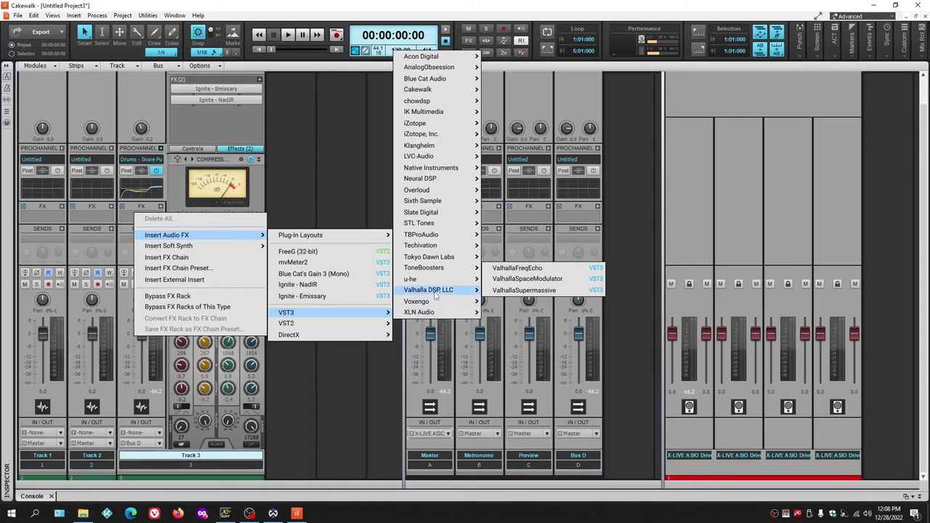
click(523, 290)
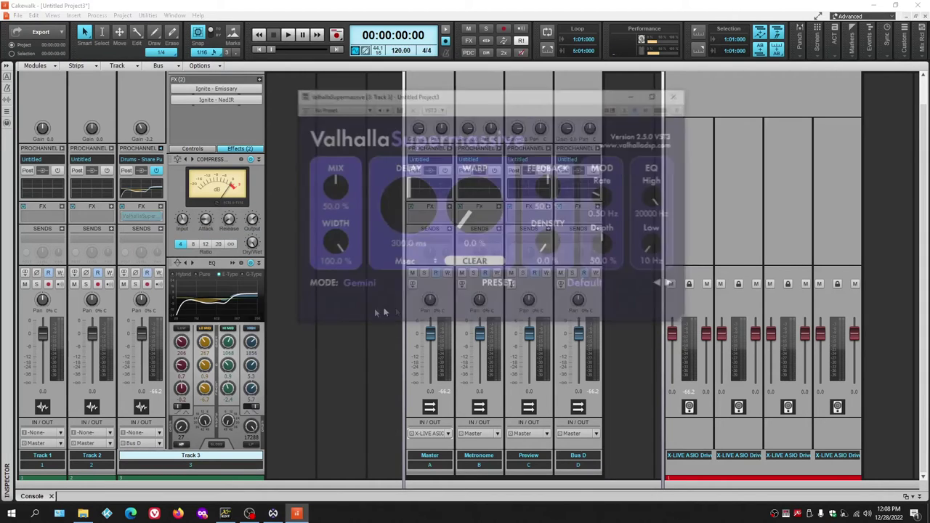
drag(485, 96, 394, 114)
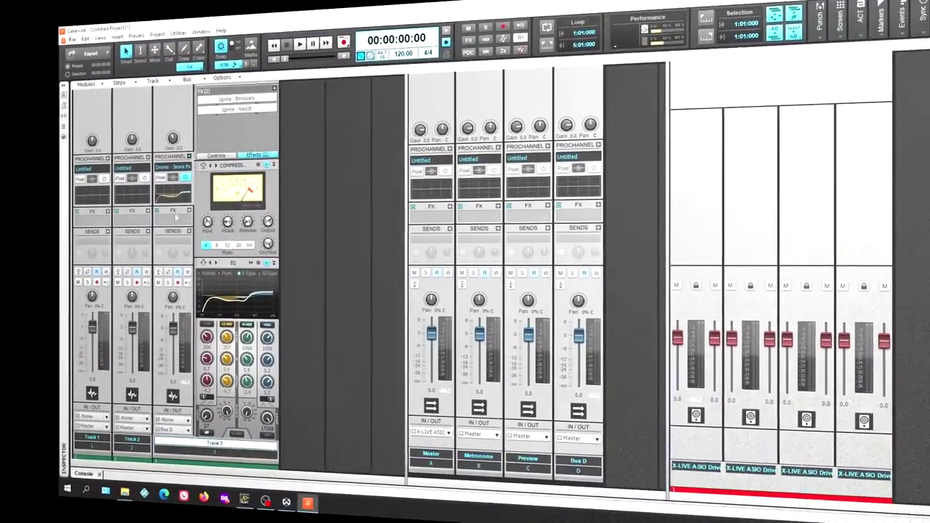
Step: Insert the Sixth Sample Deelay VST3 plug-in into Track 3's FX rack and reposition its window
right_click(144, 217)
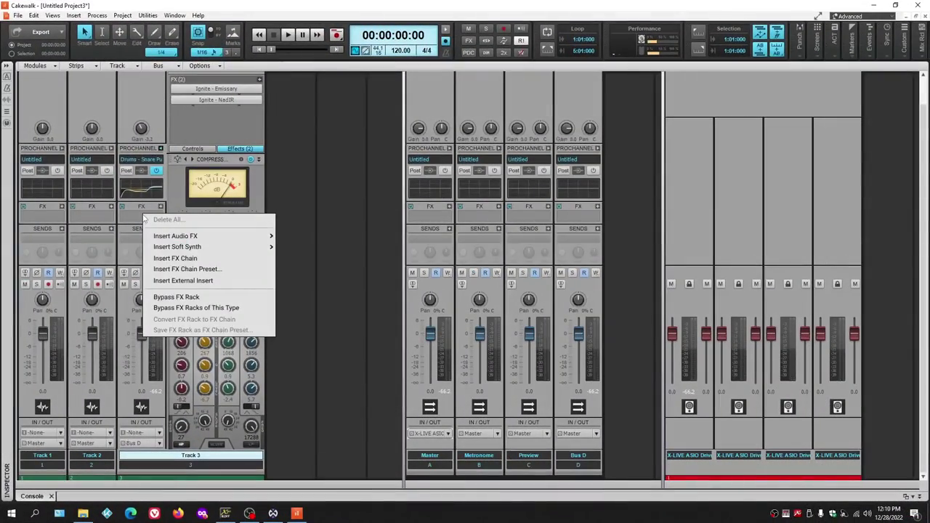
mouse_move(236, 238)
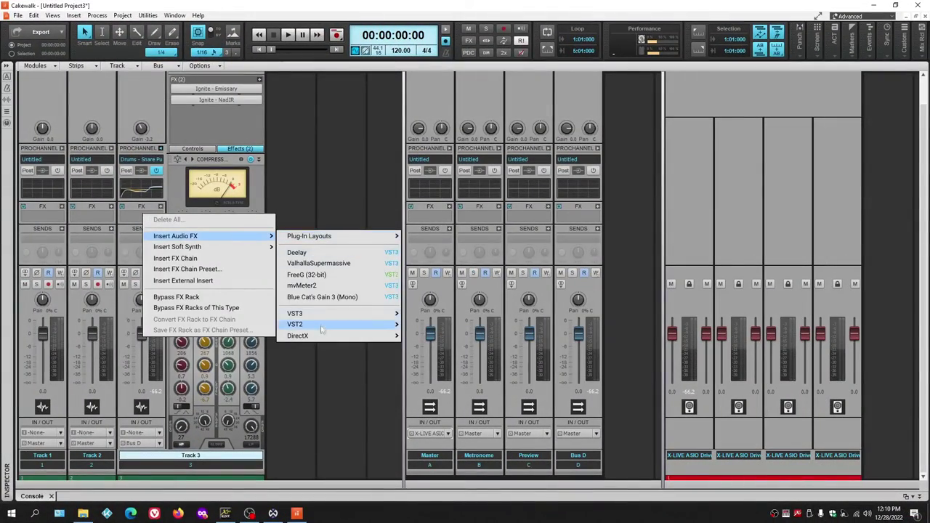
mouse_move(331, 314)
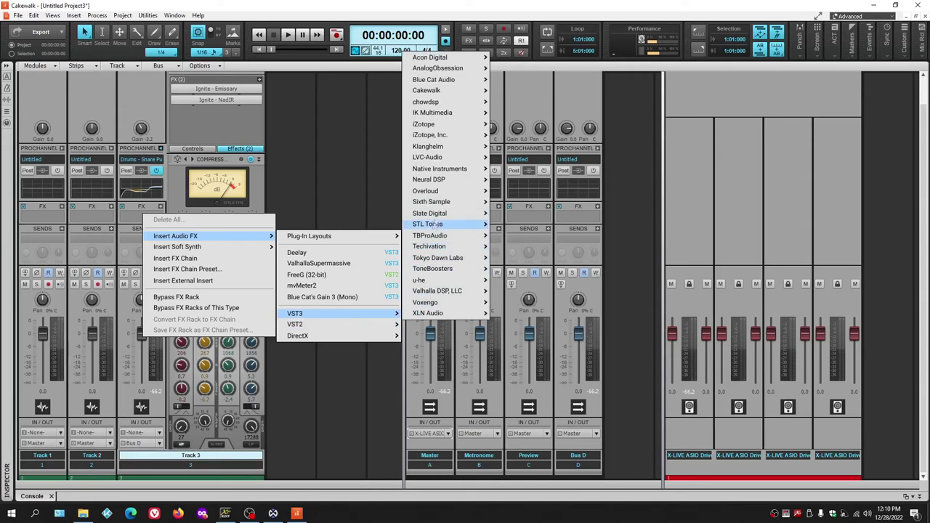
mouse_move(440, 203)
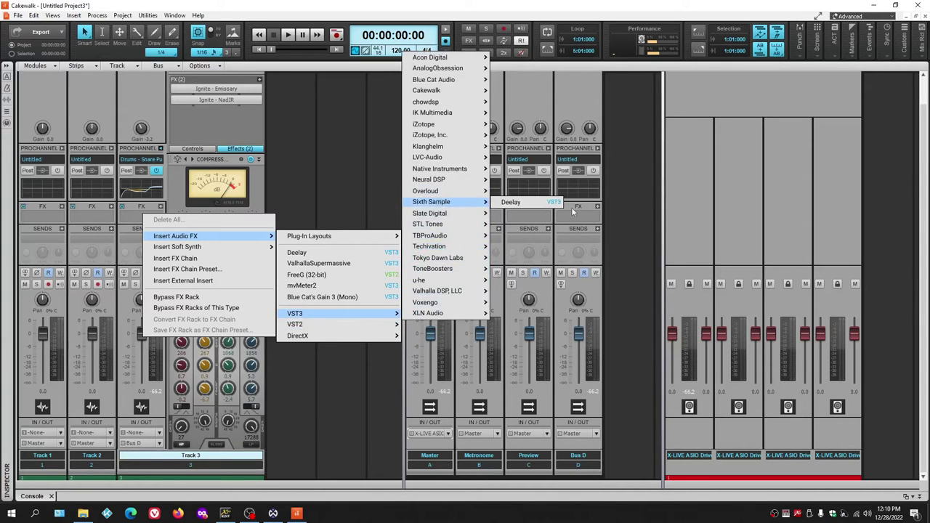
click(516, 209)
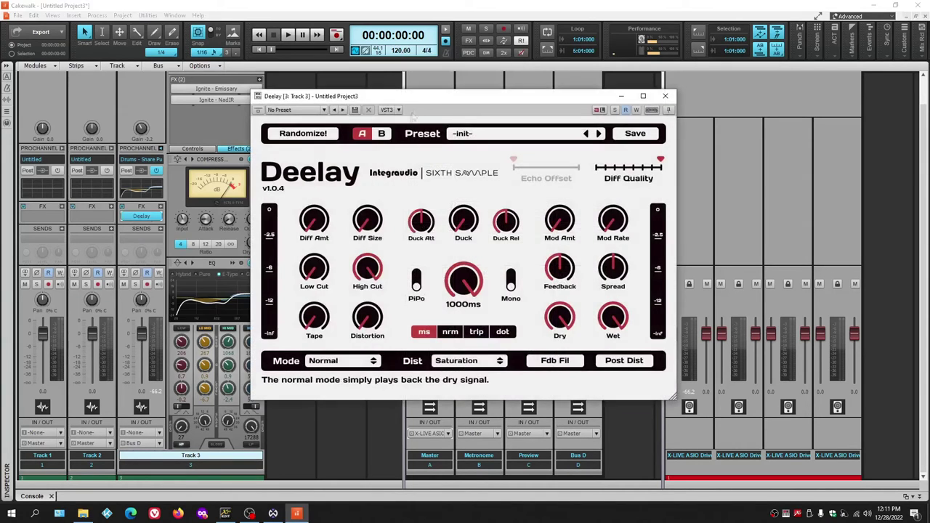
drag(450, 97, 449, 107)
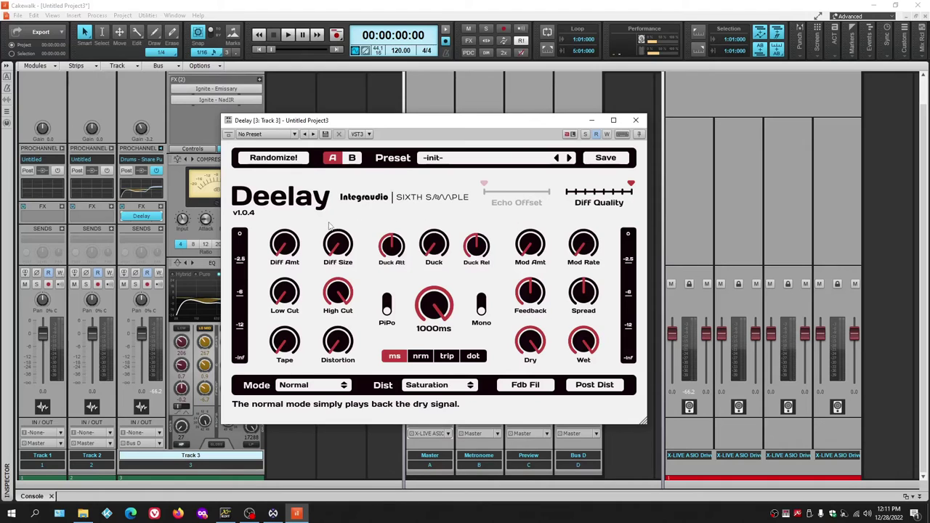
Step: Close the Deelay window and delete the plug-in from Track 3's FX rack
click(638, 121)
right_click(138, 218)
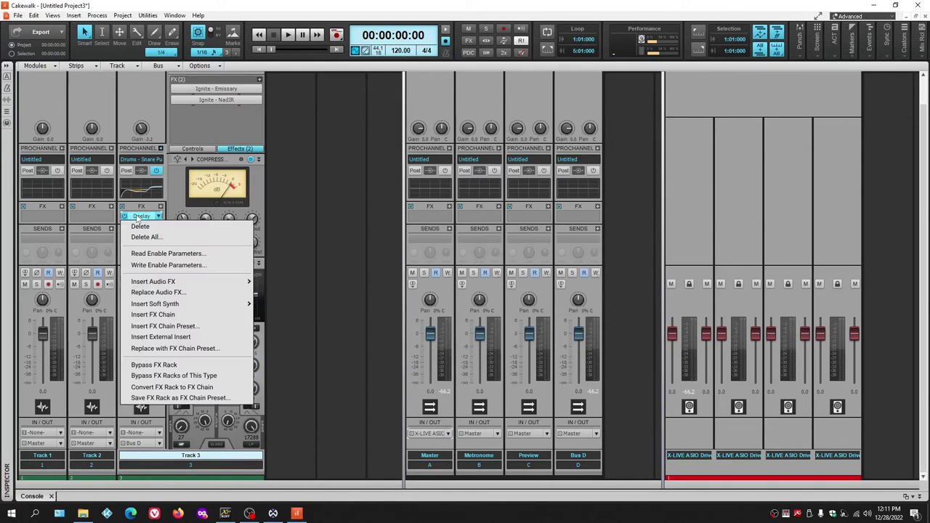
click(140, 226)
Step: Insert the Slate Digital Fresh Air VST3 plug-in into Track 3's FX rack and reposition its window
right_click(136, 218)
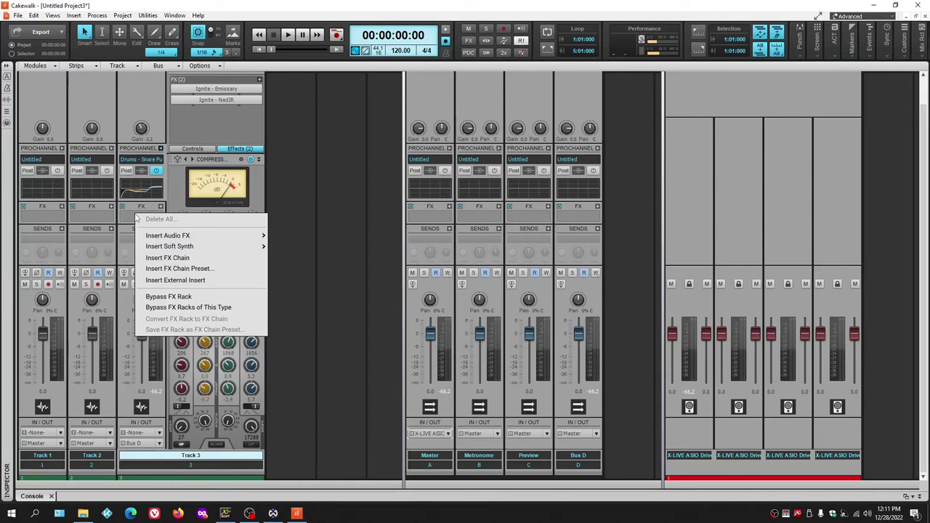
mouse_move(206, 239)
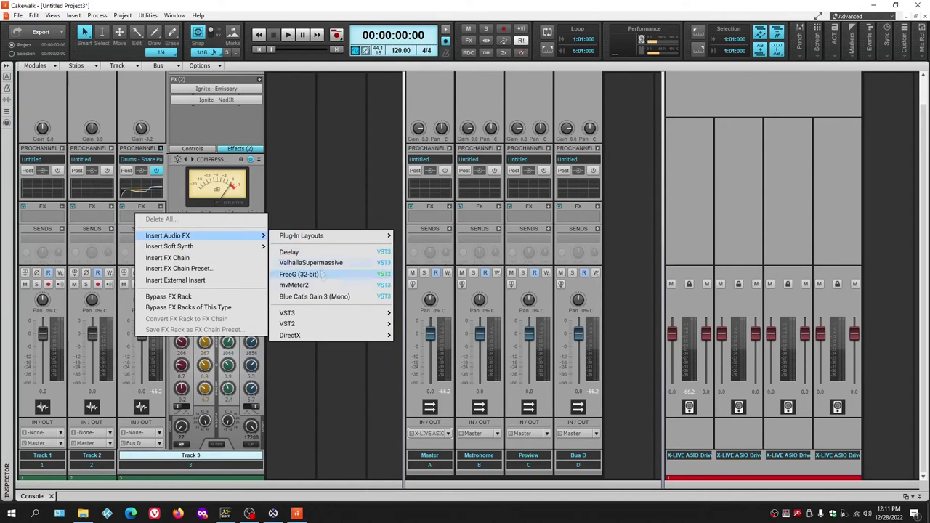
mouse_move(336, 316)
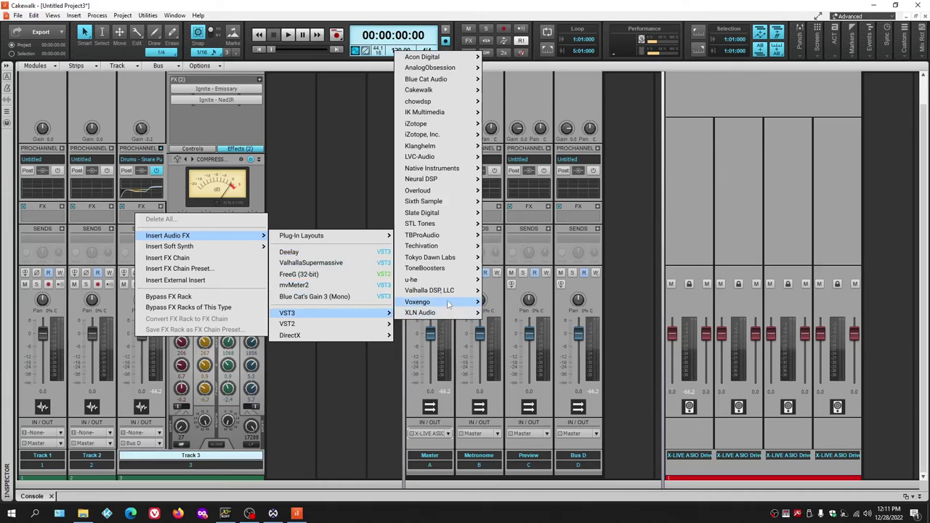
mouse_move(434, 269)
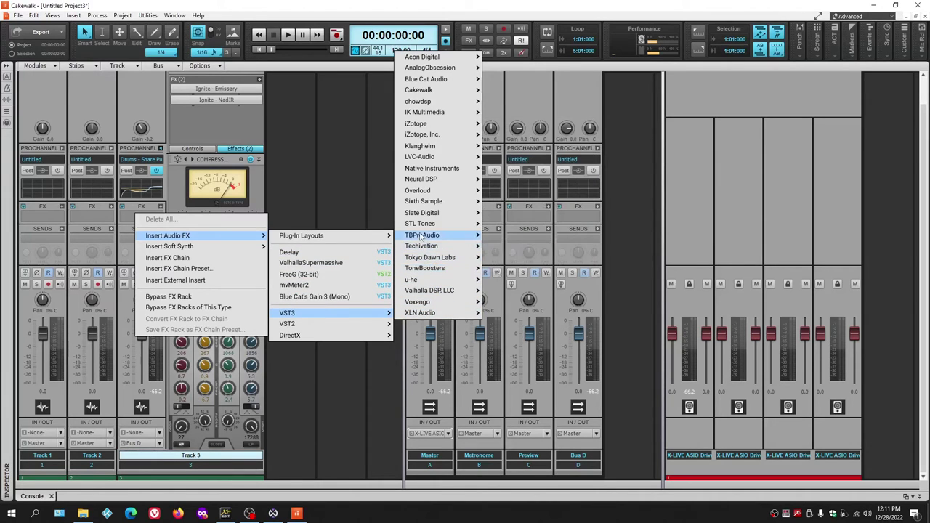
mouse_move(420, 216)
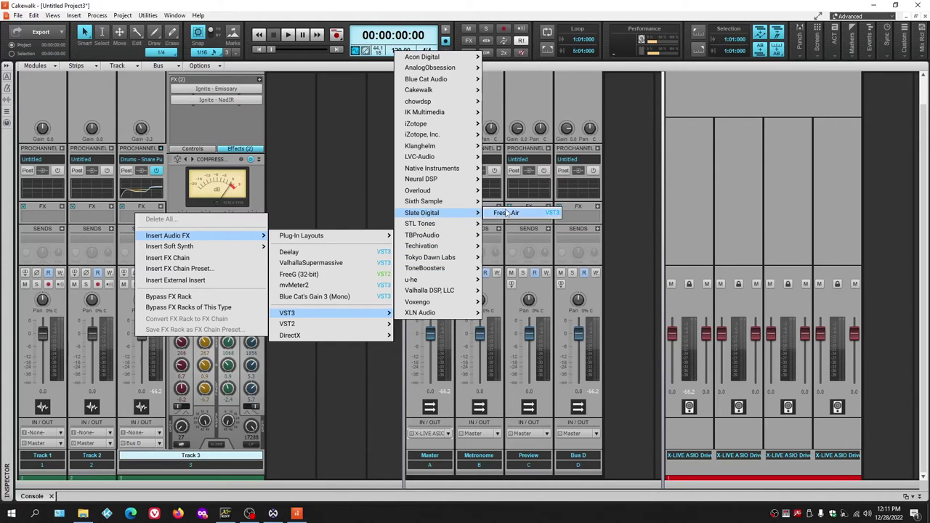
click(506, 212)
drag(395, 126, 463, 78)
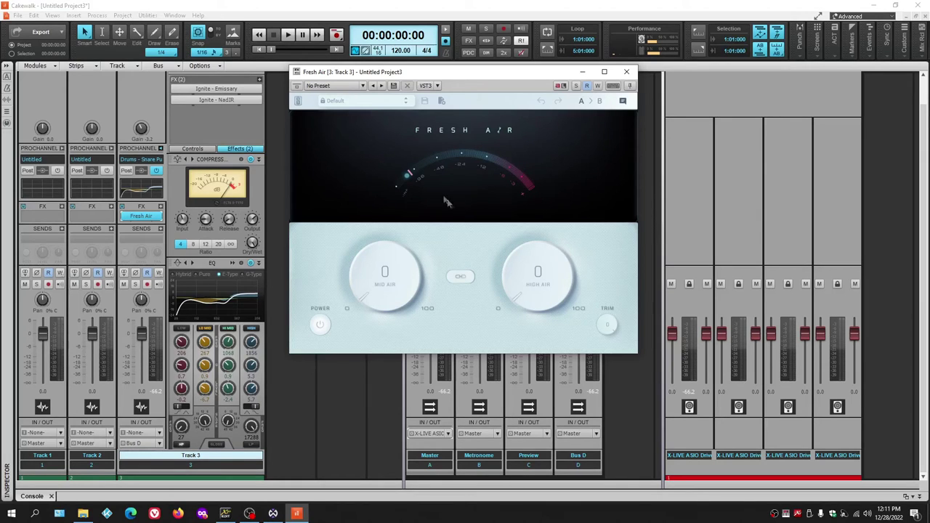
Step: Raise Fresh Air's Mid Air and High Air controls, link them at 65 each, and close the plug-in window
click(359, 267)
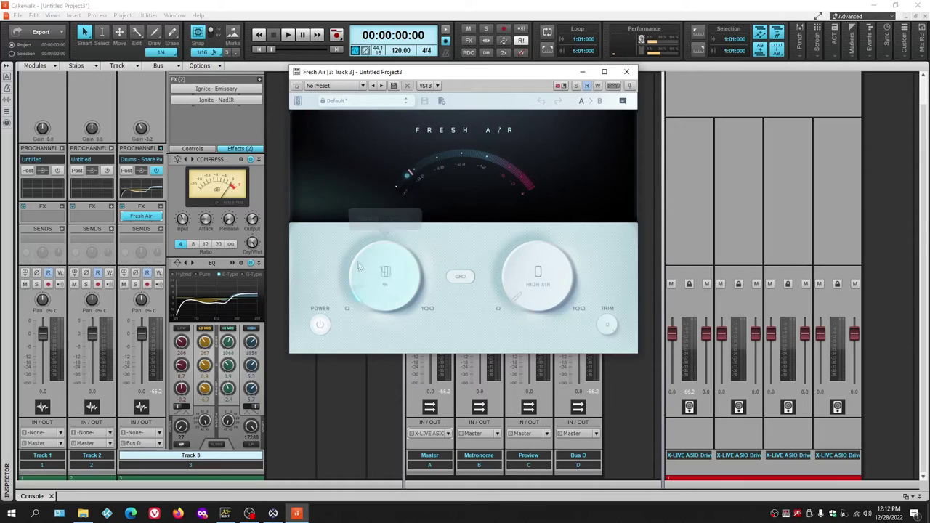
drag(521, 307, 501, 240)
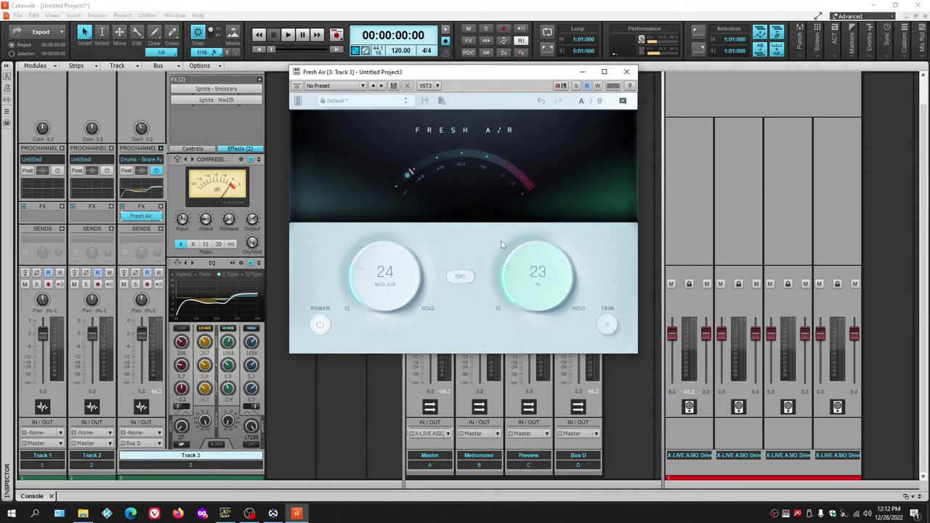
click(460, 276)
drag(519, 282, 510, 200)
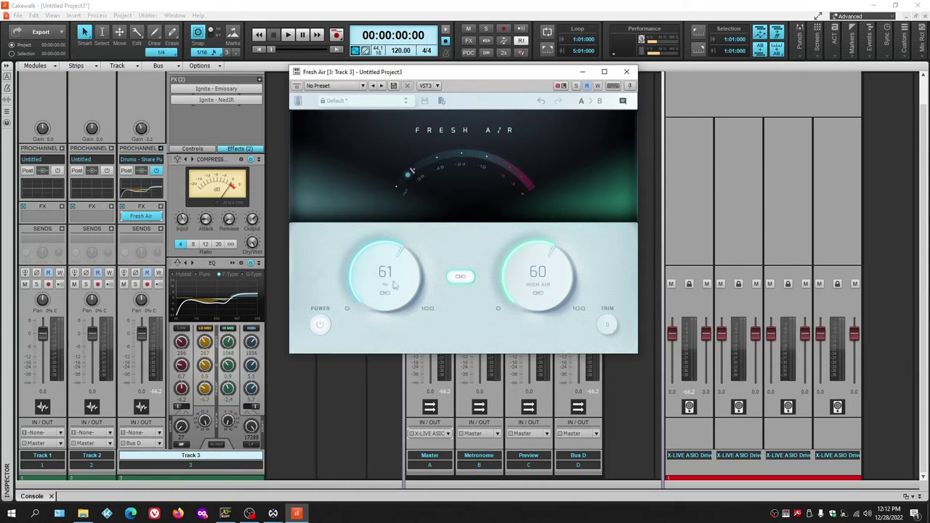
drag(378, 284, 357, 256)
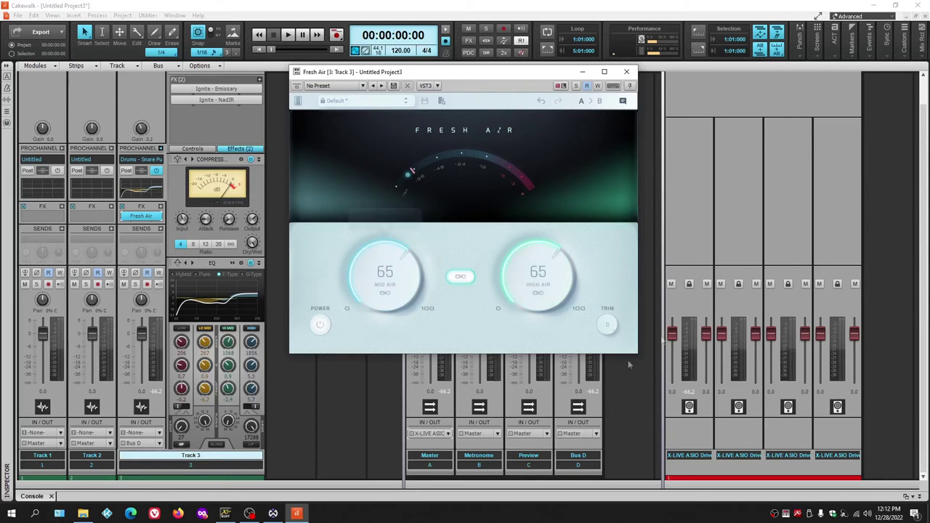
drag(480, 74, 424, 118)
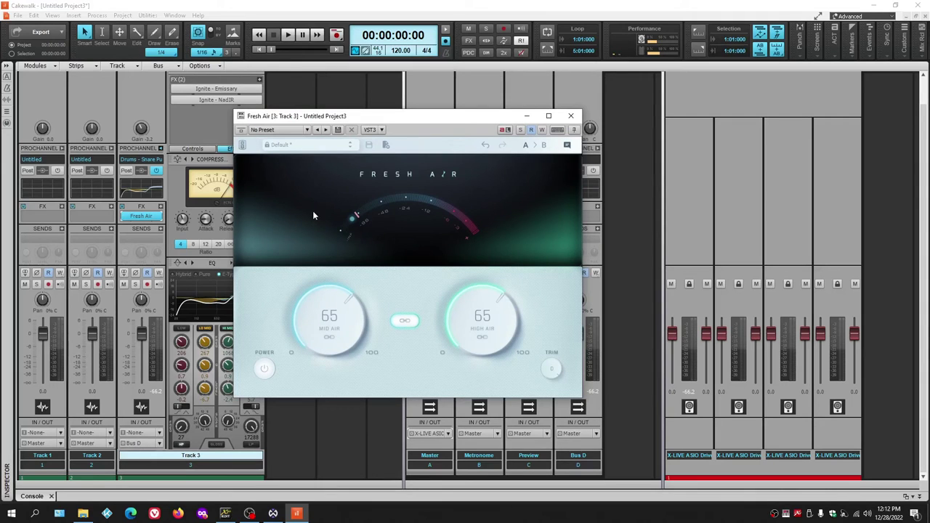
click(571, 116)
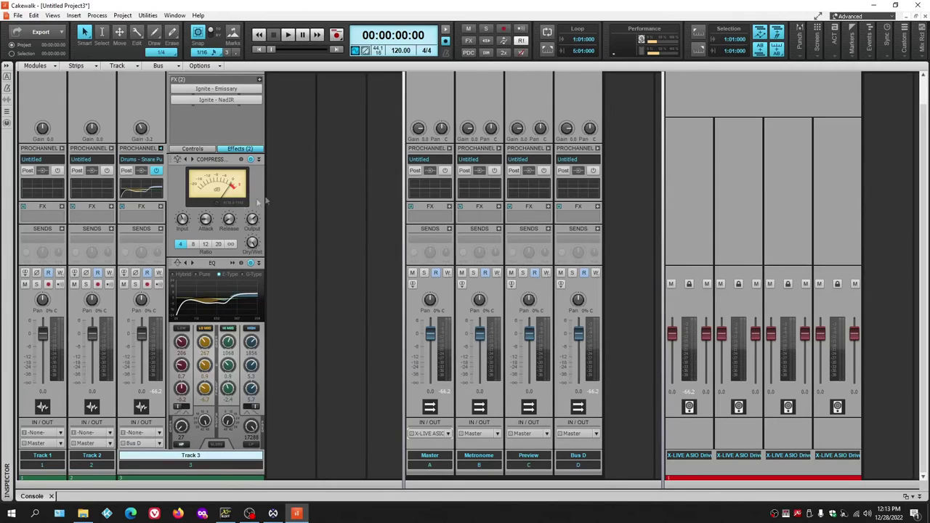
Step: Insert the Voxengo SPAN VST3 plug-in into Track 3's FX rack and reposition its window
right_click(144, 216)
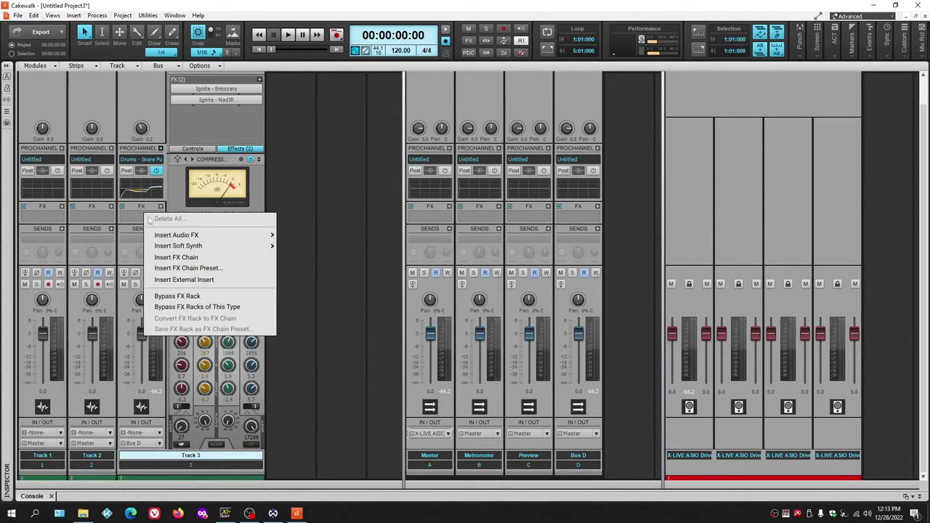
mouse_move(179, 239)
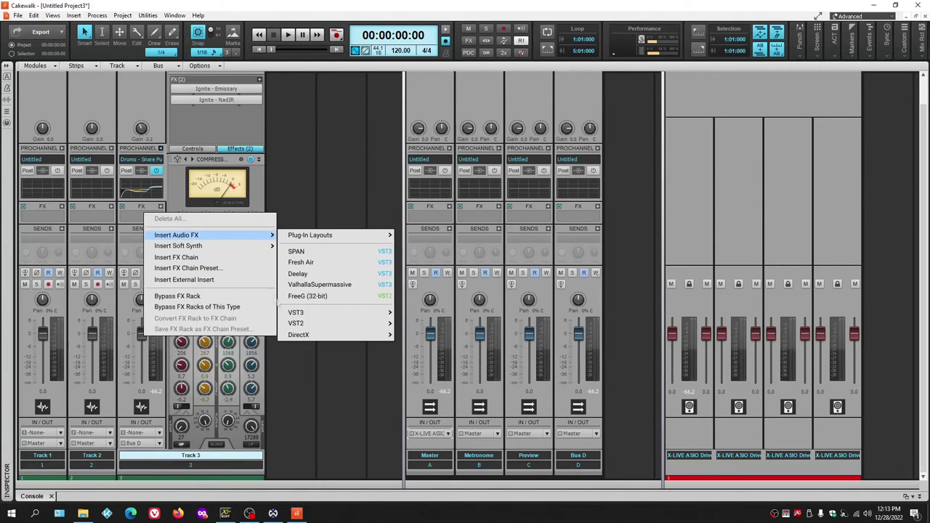
mouse_move(336, 320)
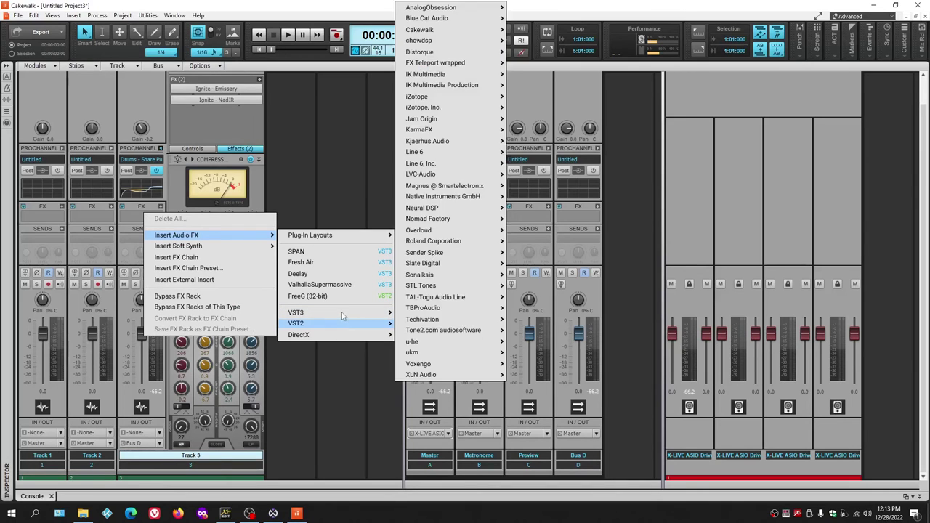
mouse_move(435, 305)
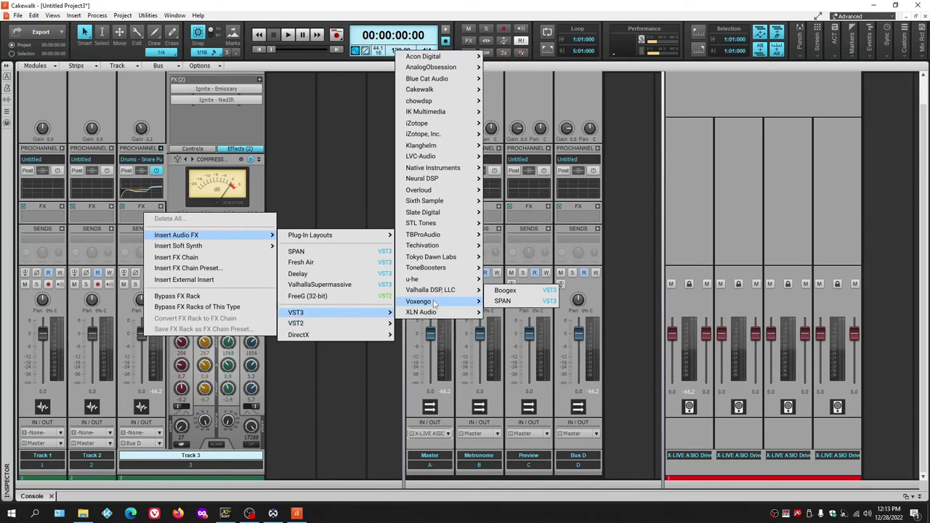
click(502, 301)
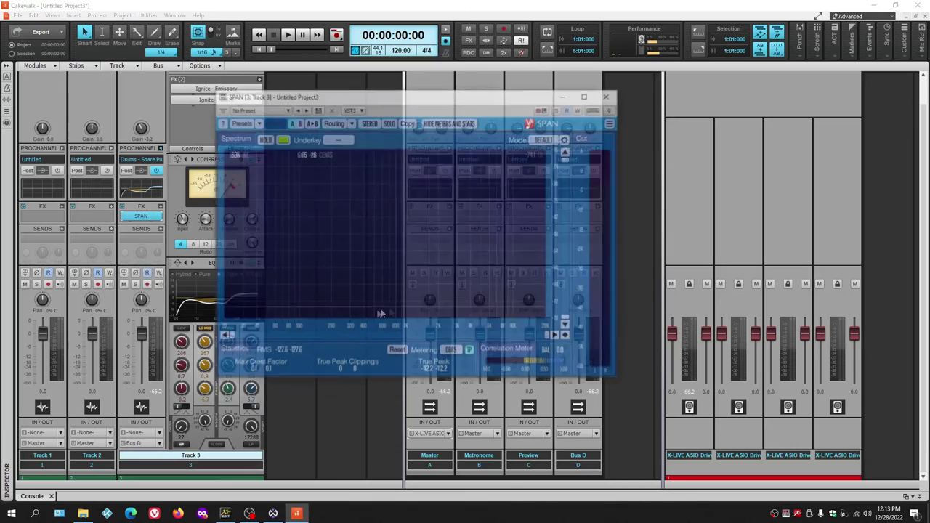
drag(349, 96, 319, 80)
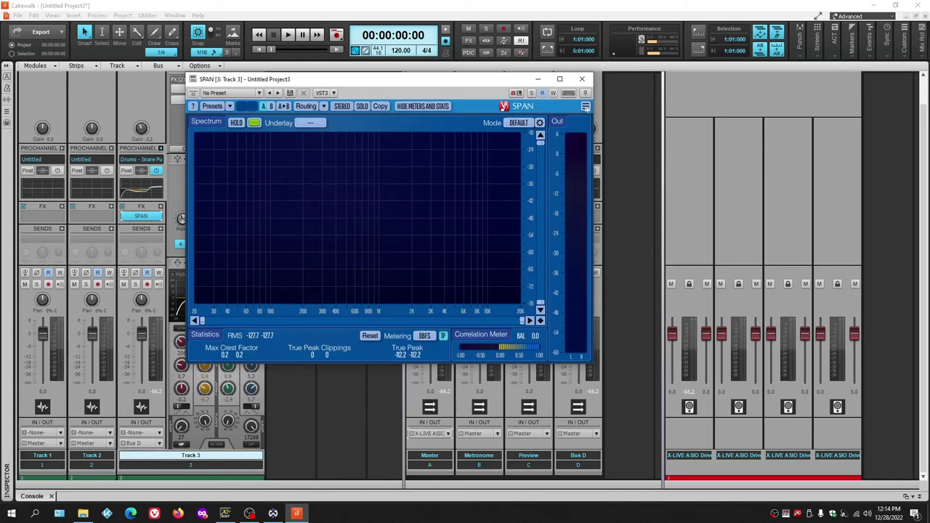
Step: Set SPAN's UI colors to Gray and close its settings
click(585, 107)
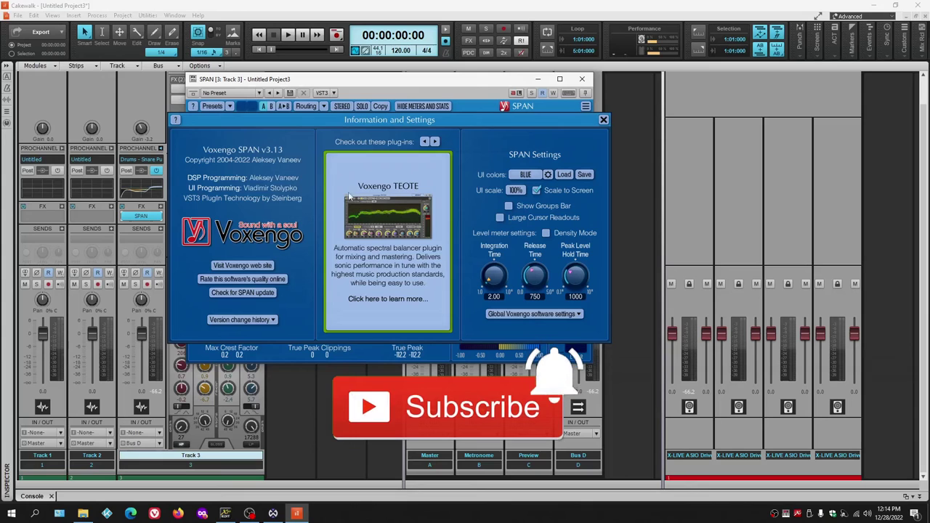
click(534, 175)
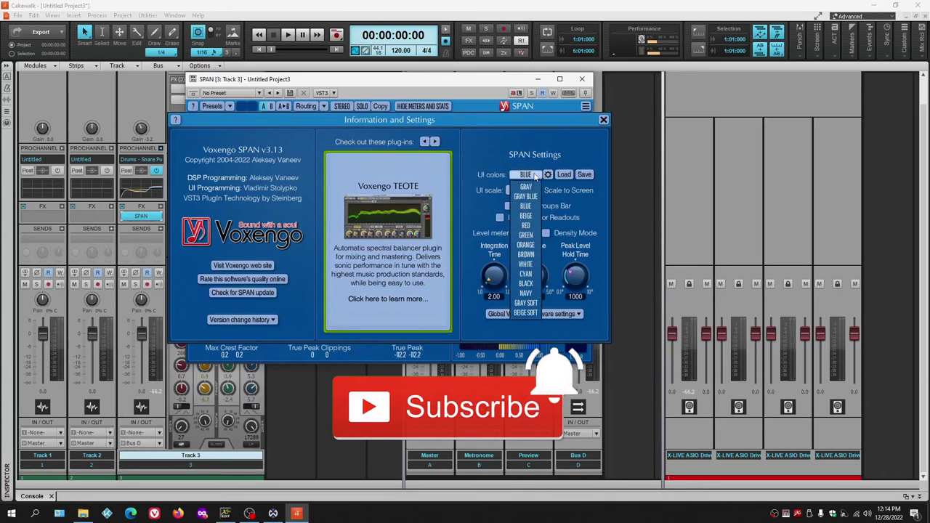
click(526, 186)
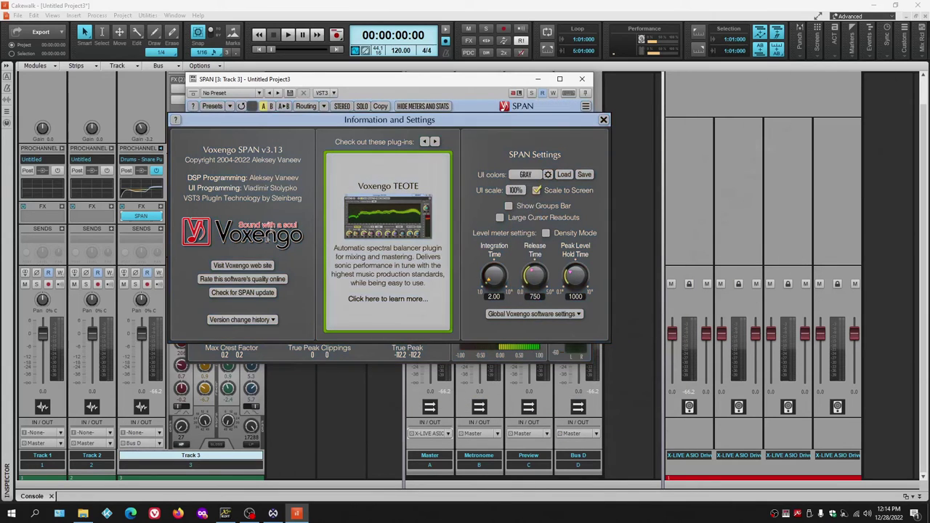
click(603, 120)
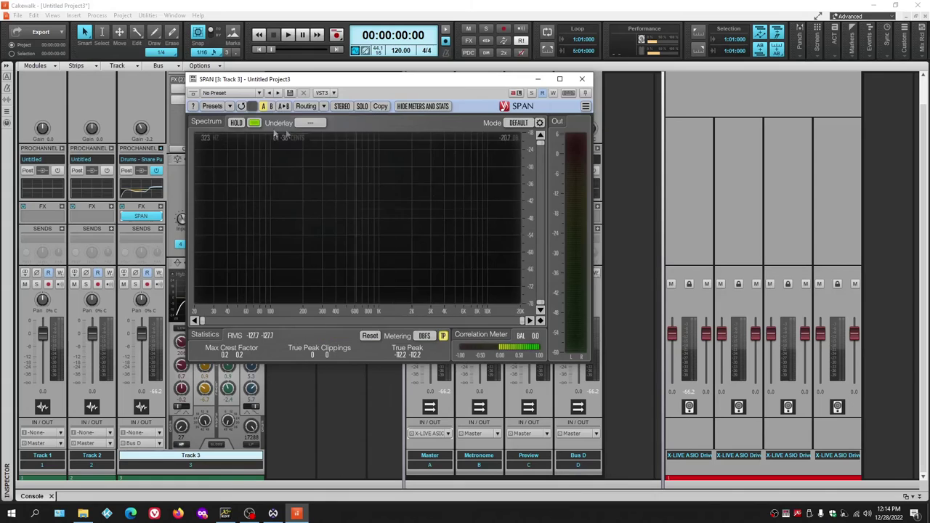
Step: Try the Cyan and Red UI colors in SPAN's settings, and return the scheme to Gray
click(585, 105)
click(530, 175)
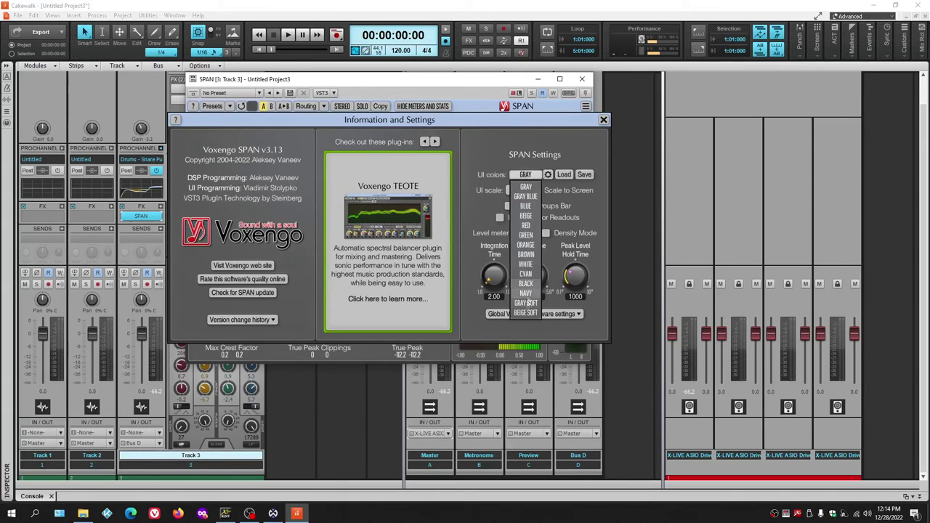
click(525, 274)
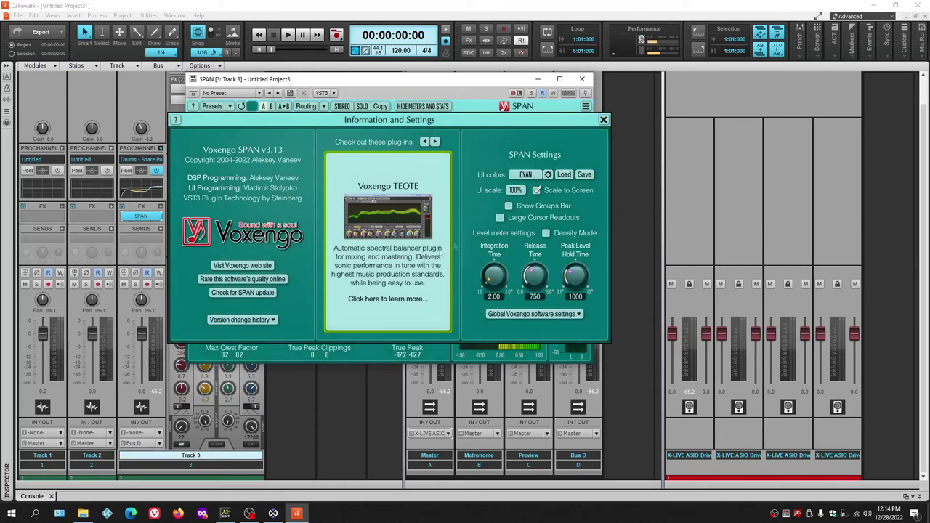
click(528, 176)
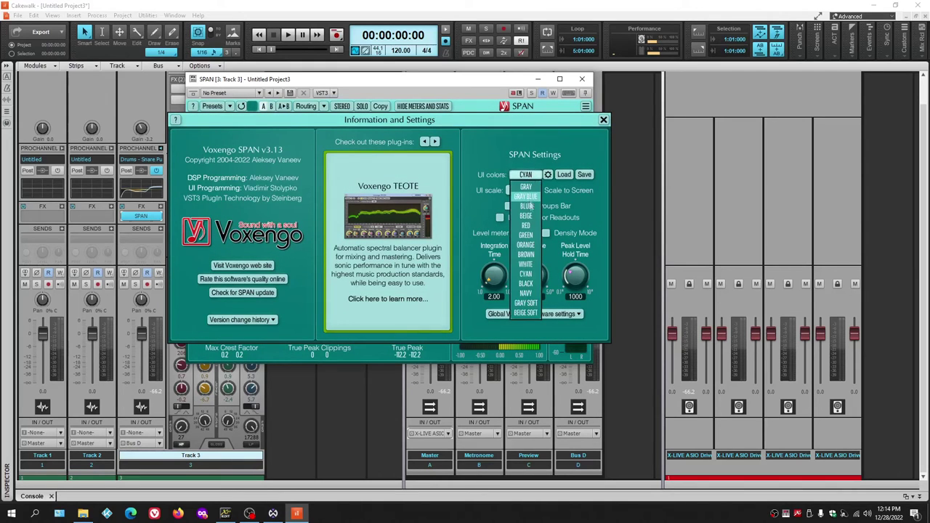
click(526, 226)
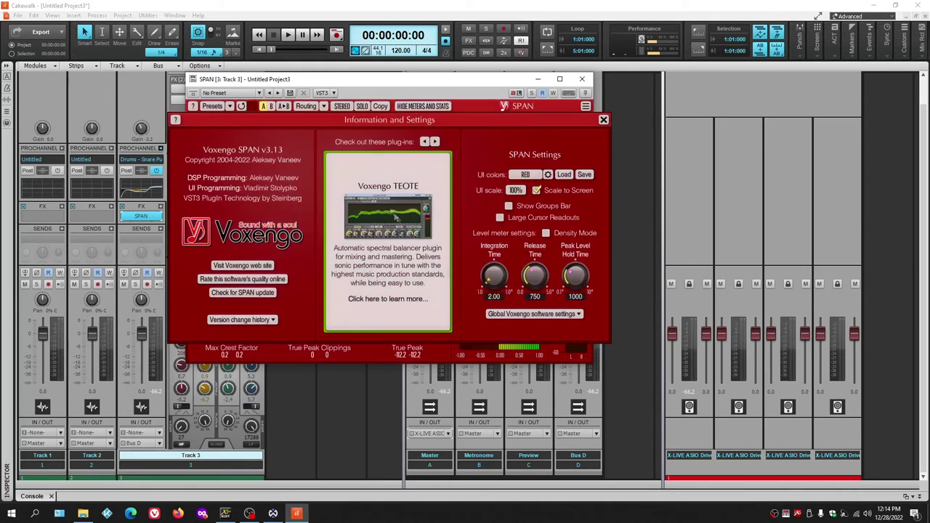
click(531, 176)
click(530, 191)
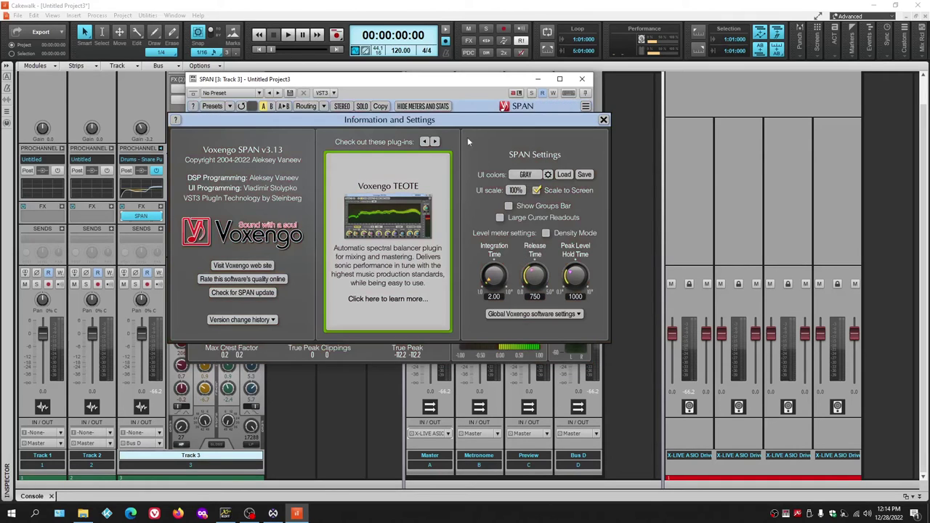
click(604, 120)
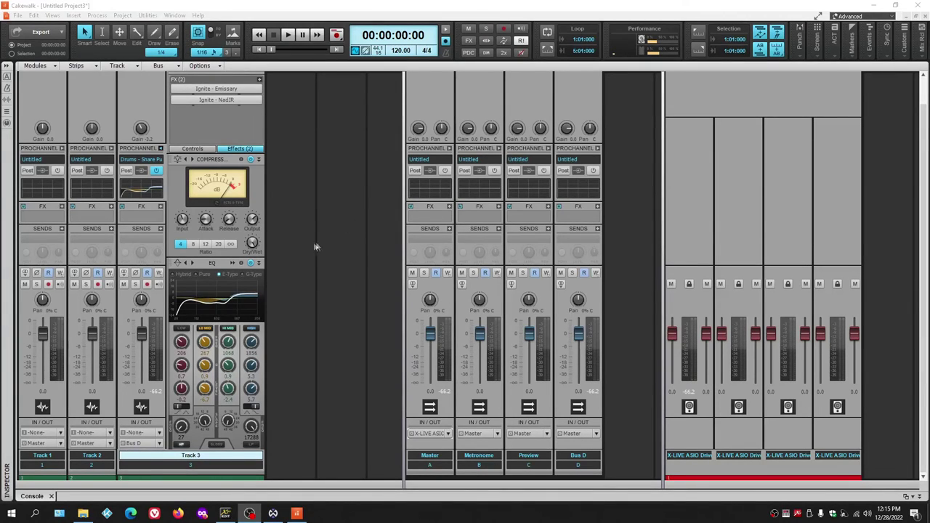
Step: Replace the FX chain module in Track 3's ProChannel with the Tape Emulator module and adjust its Noise control
right_click(177, 106)
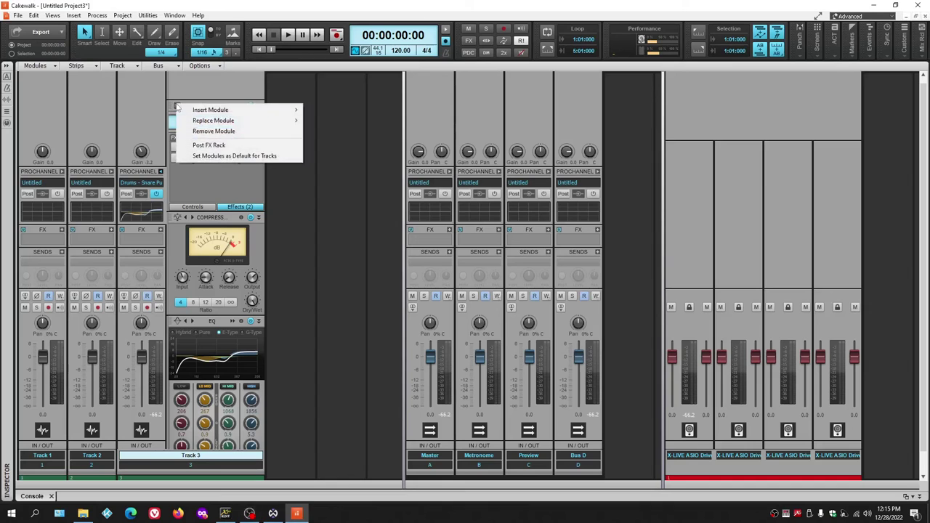
click(206, 131)
right_click(195, 121)
mouse_move(205, 128)
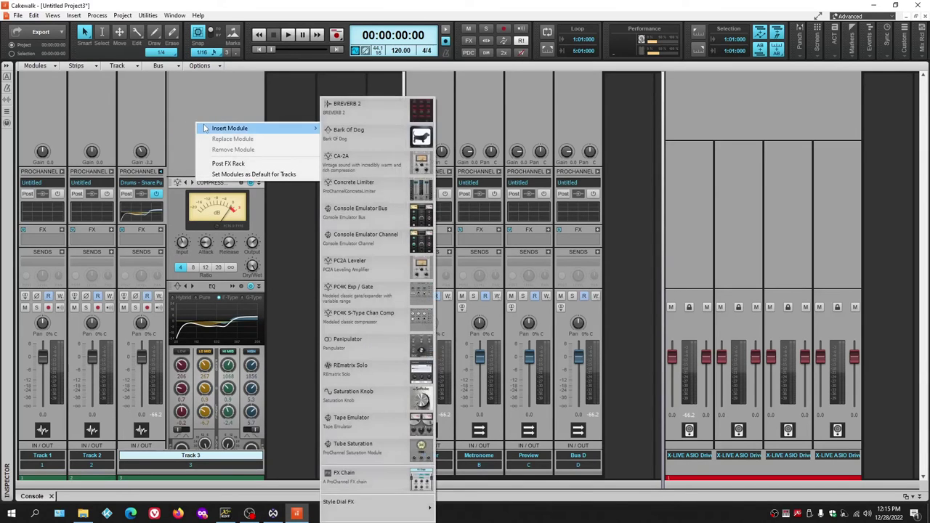
click(384, 420)
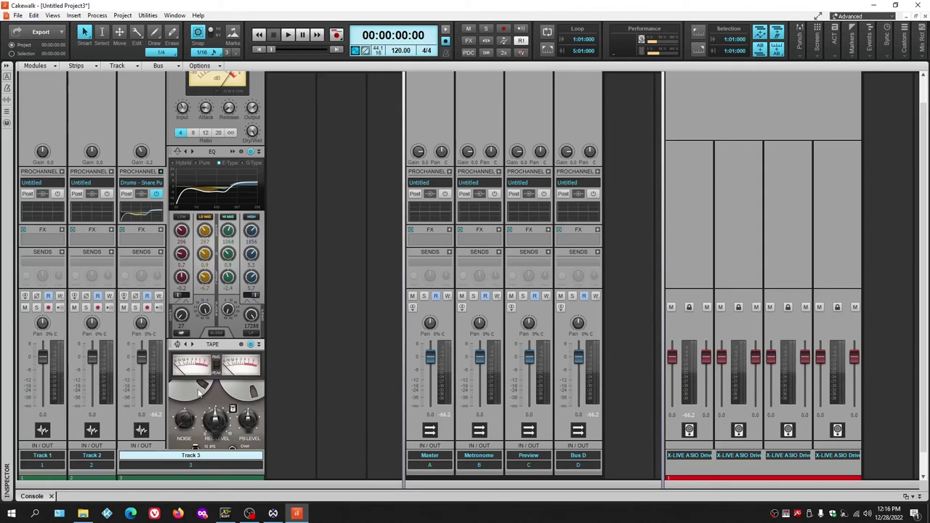
drag(182, 429, 185, 415)
Step: Insert the chowdsp CHOWTapeModel VST3 plug-in into Track 3's FX rack
right_click(133, 242)
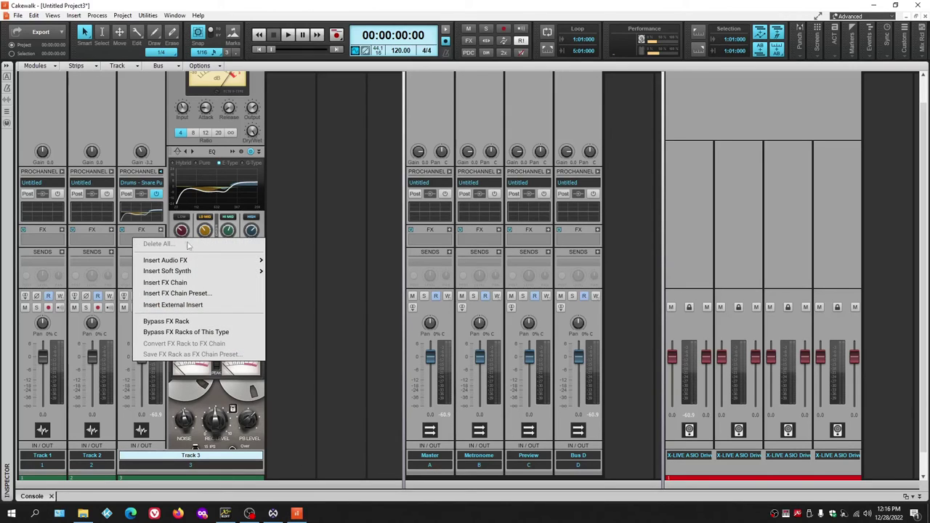
mouse_move(196, 262)
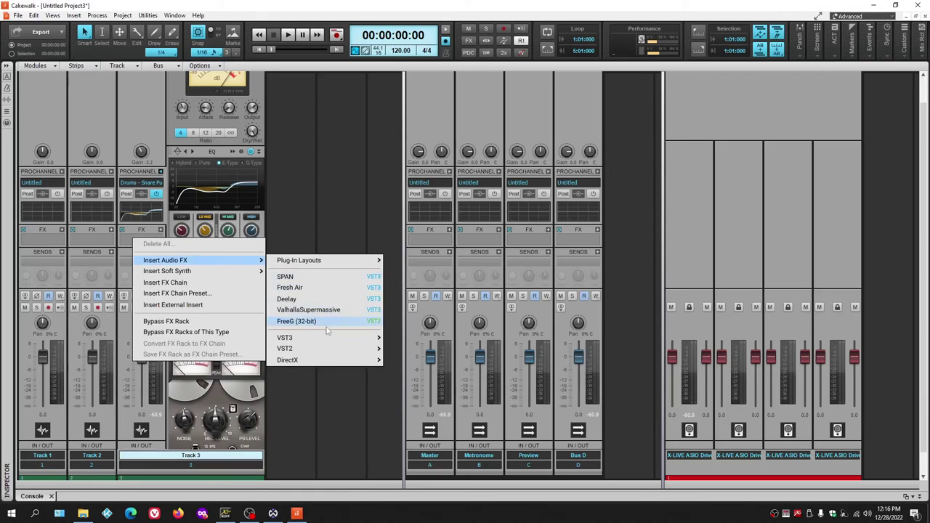
mouse_move(331, 338)
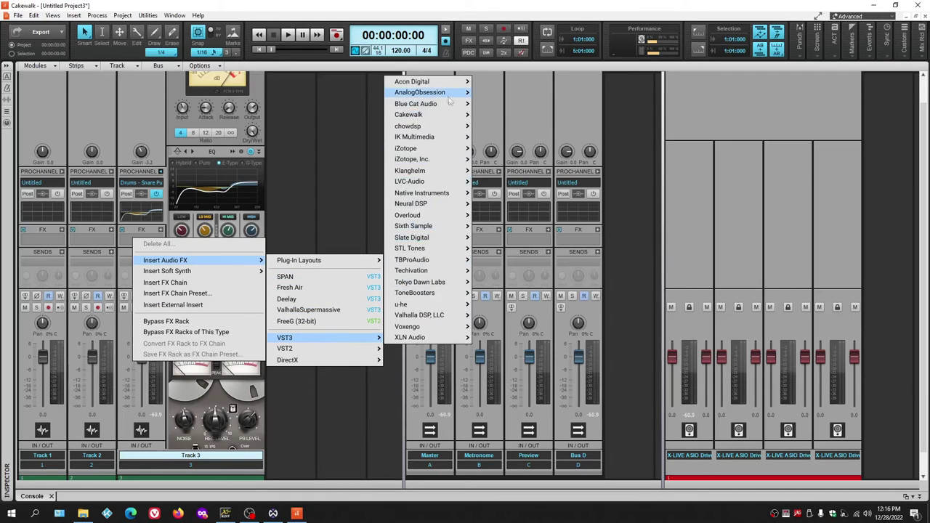
mouse_move(419, 129)
click(508, 130)
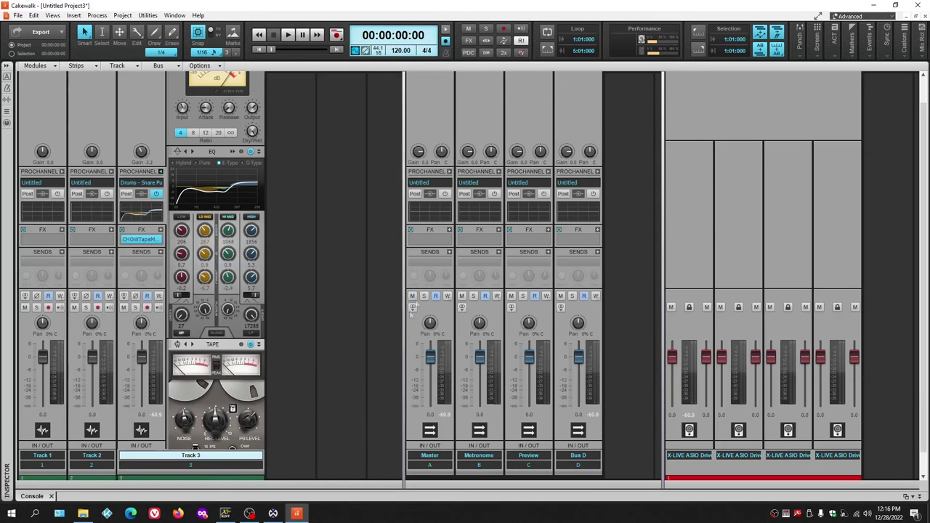
Step: Close the CHOWTapeModel window and delete the plug-in from Track 3's FX rack
drag(347, 80, 457, 97)
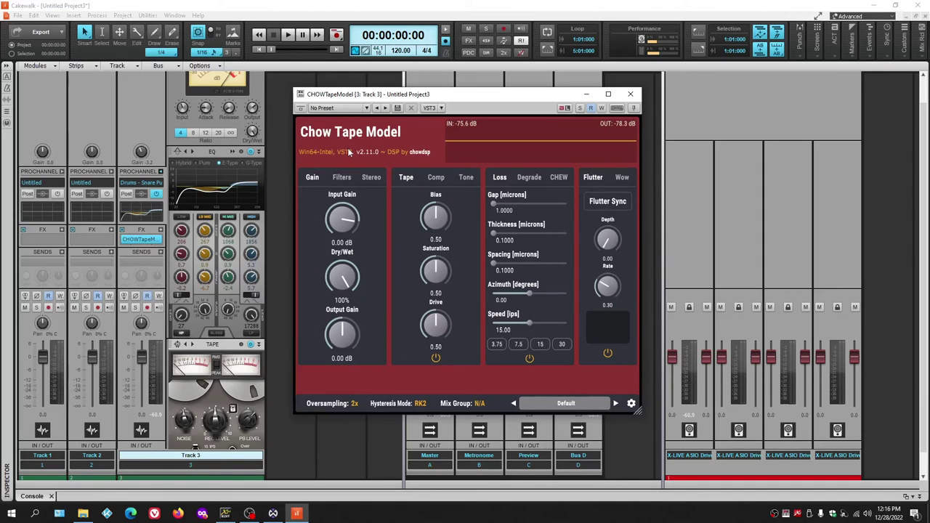
click(630, 94)
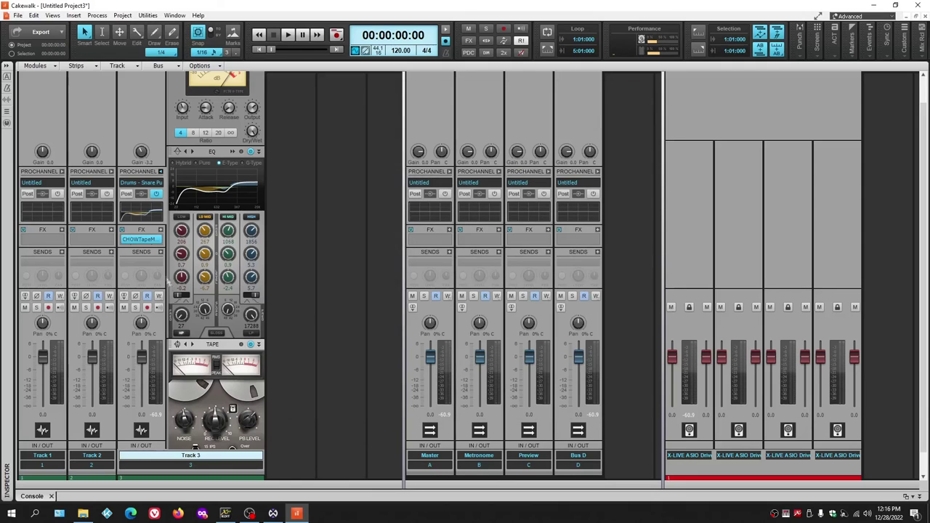
right_click(139, 240)
click(145, 247)
Step: Insert the Saturation Knob module into Track 3's ProChannel and adjust its Saturation control
scroll(199, 265, up, 5)
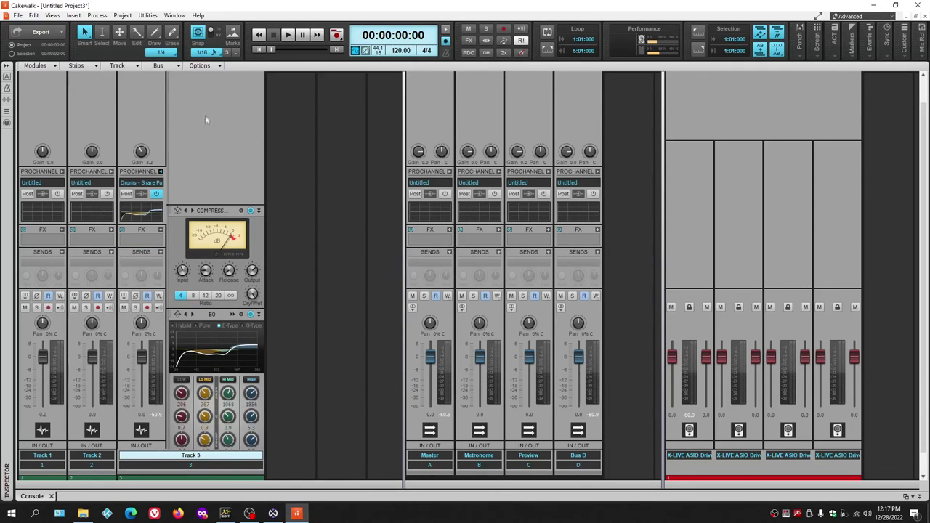
right_click(206, 119)
mouse_move(244, 127)
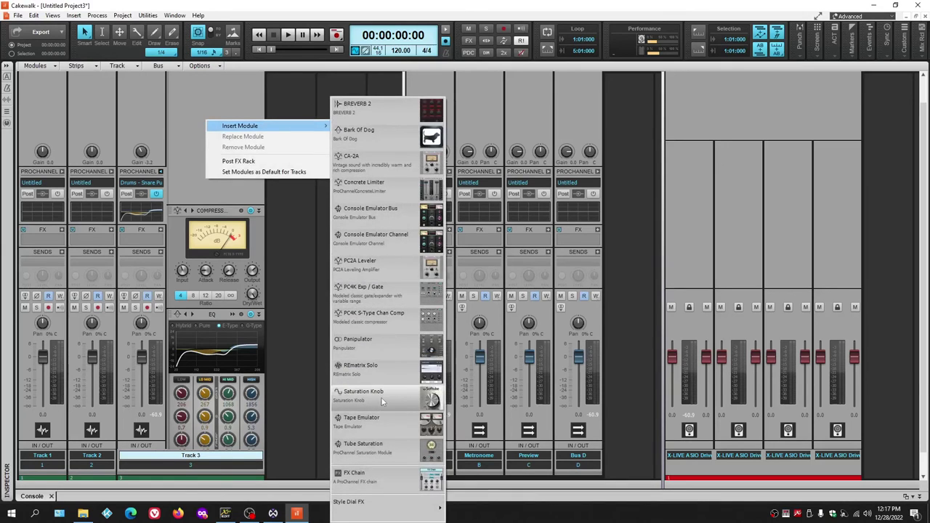
click(361, 419)
scroll(217, 315, down, 5)
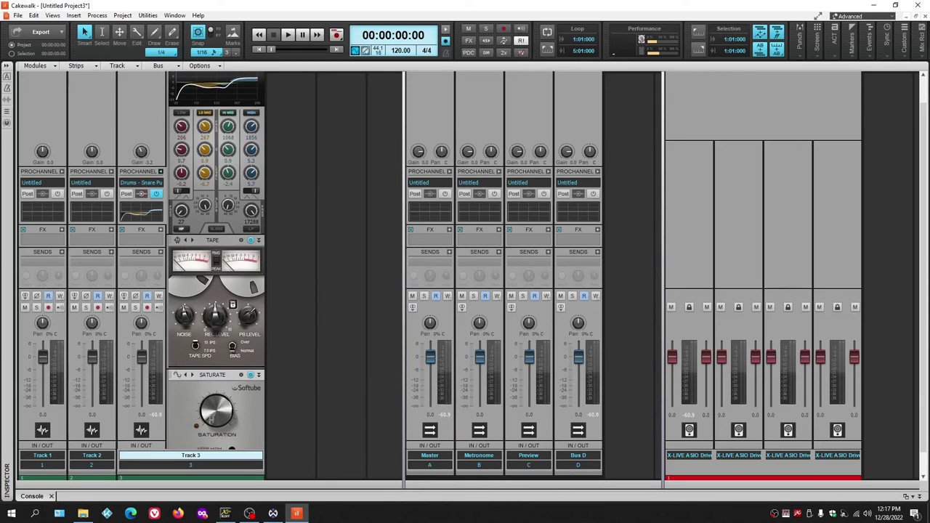
drag(194, 411, 194, 403)
Step: Remove the Saturation Knob and Tape Emulator modules from Track 3's ProChannel
right_click(175, 377)
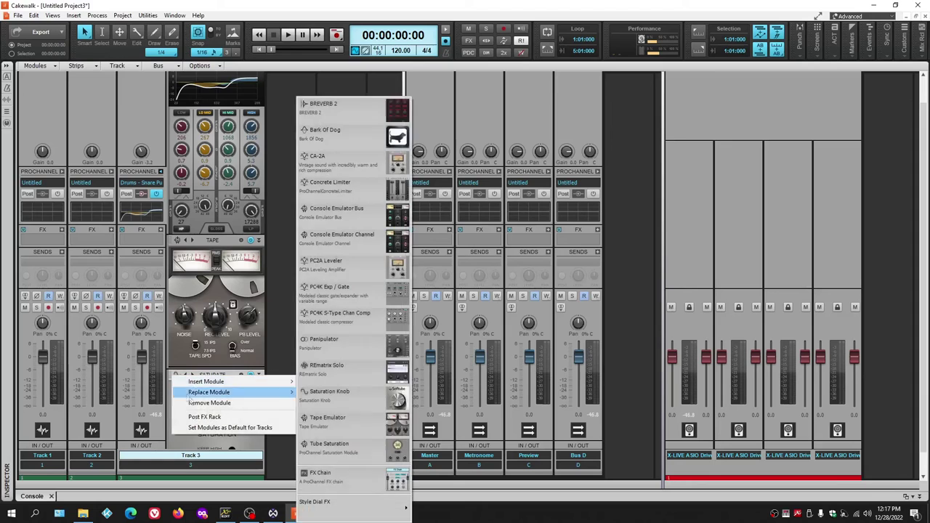
click(209, 403)
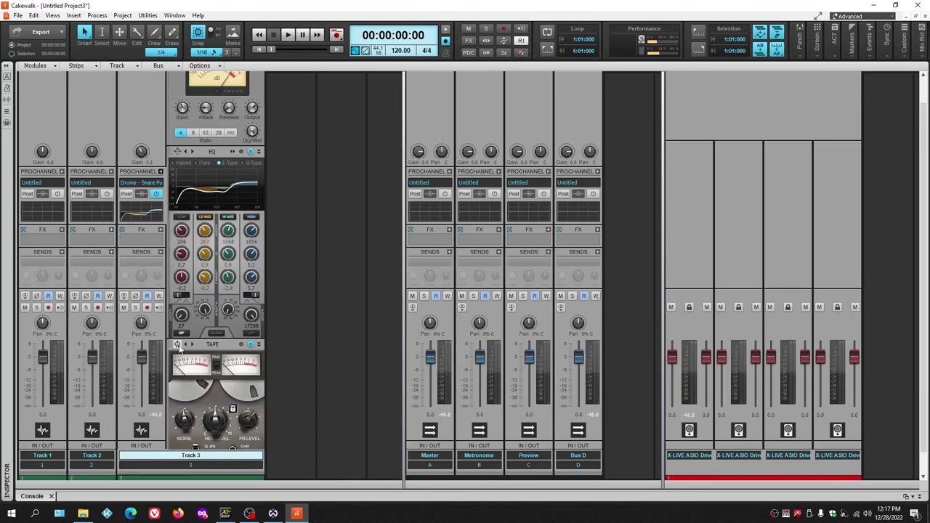
right_click(179, 349)
click(196, 380)
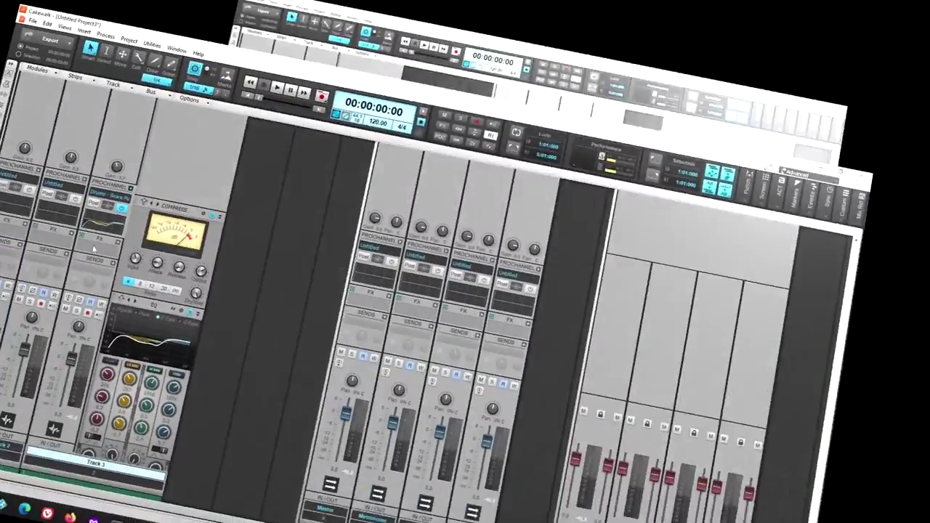
Step: Insert the TBProAudio GSatPlusnogpu VST3 plug-in into Track 3's FX rack, look over its interface and close its window
right_click(138, 245)
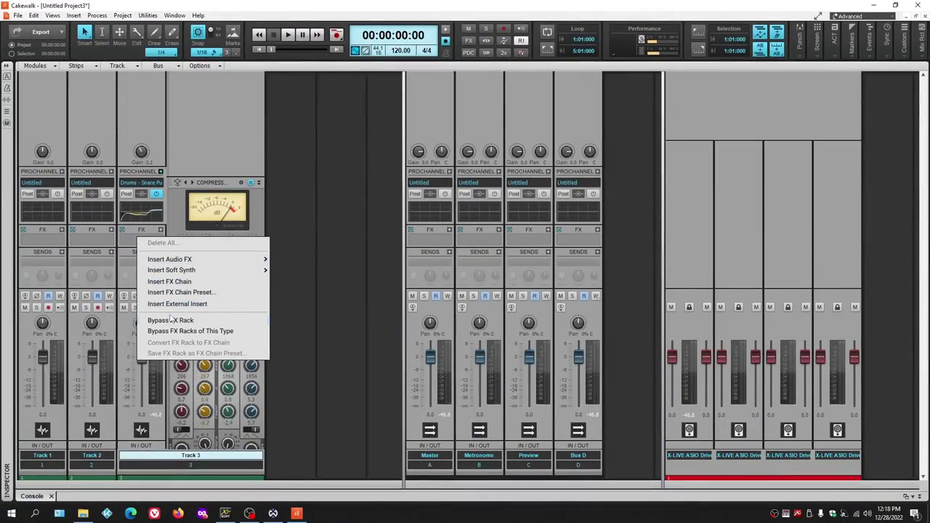
mouse_move(185, 261)
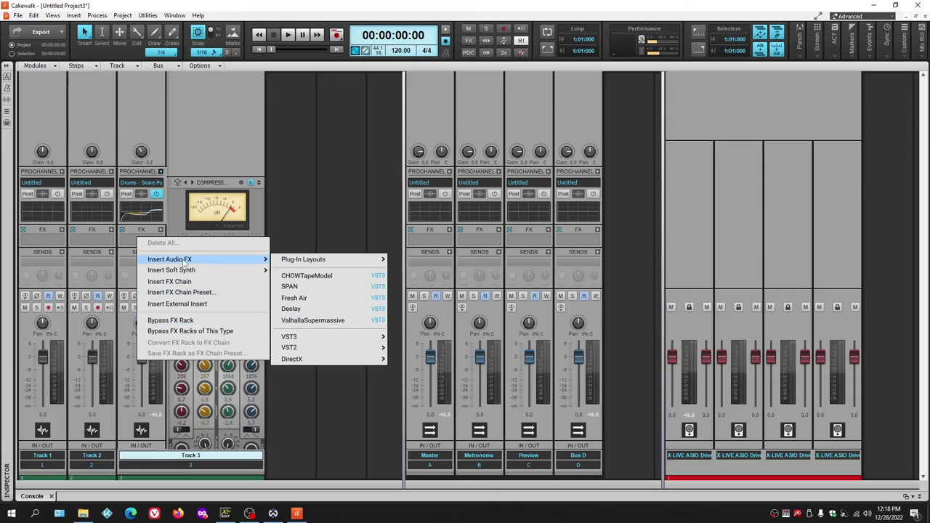
mouse_move(315, 342)
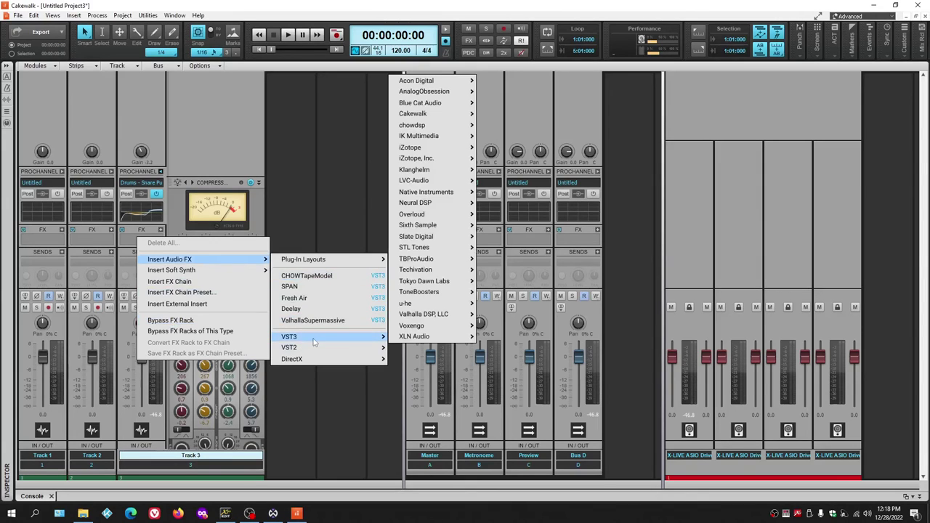
mouse_move(427, 273)
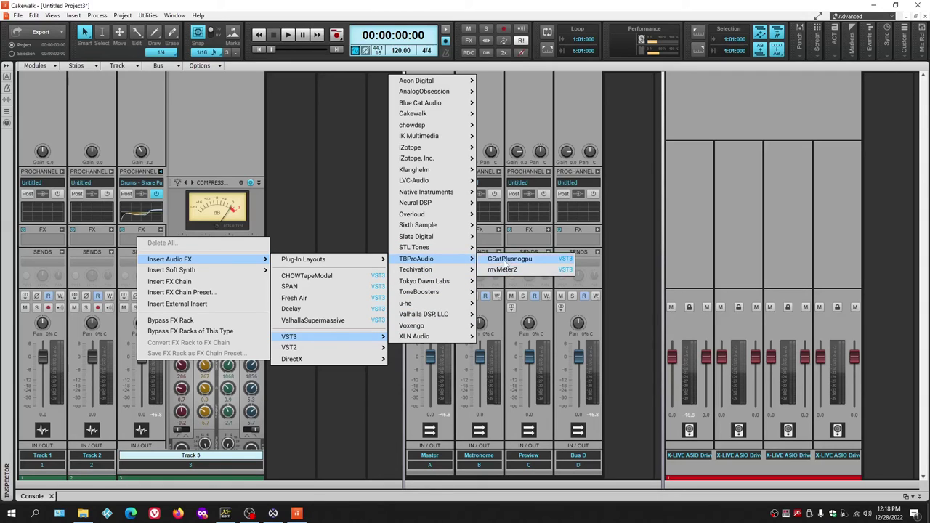
click(509, 259)
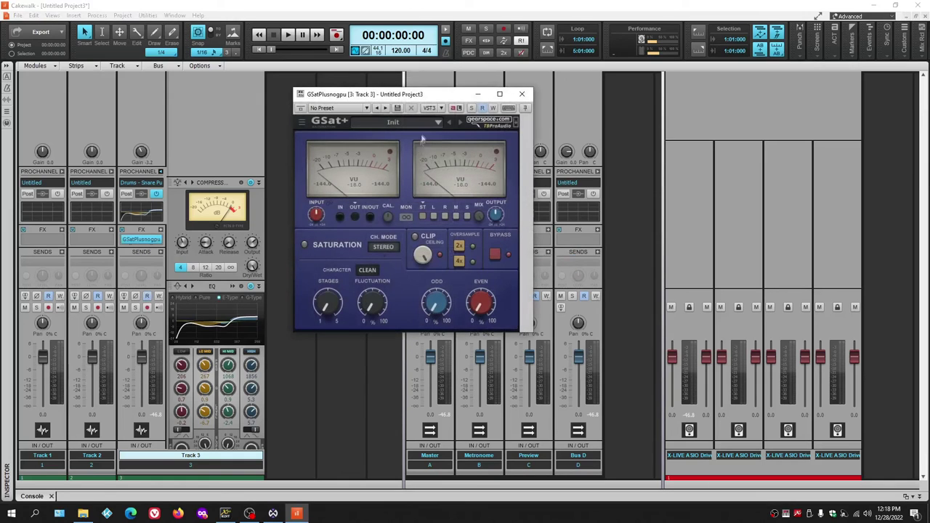
drag(421, 95, 489, 101)
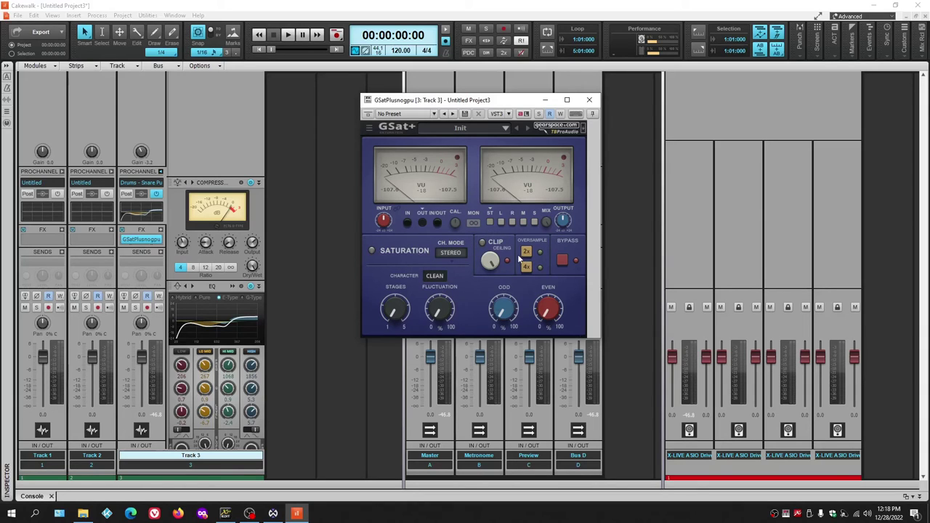
click(589, 100)
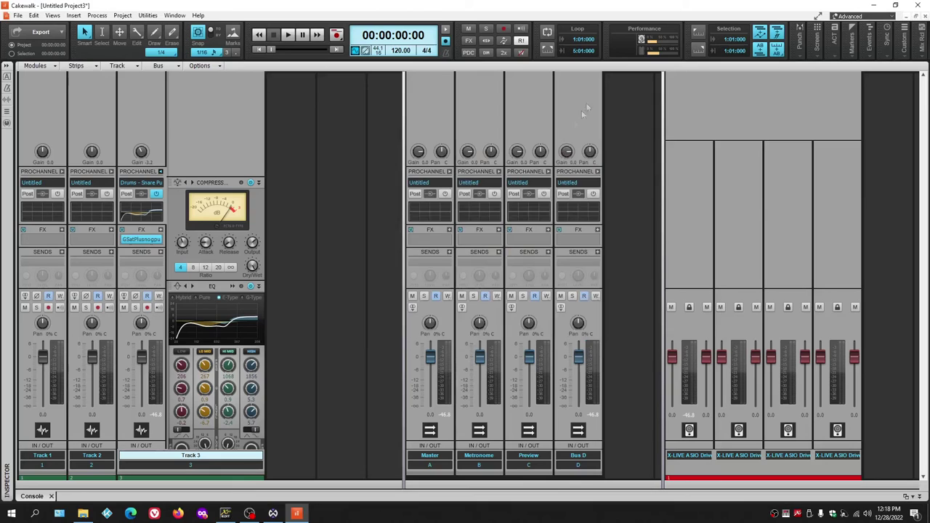
Step: Replace GSatPlusnogpu in Track 3's FX rack with the AnalogObsession CHANNEV VST3 plug-in, look over its interface and close its window
right_click(142, 240)
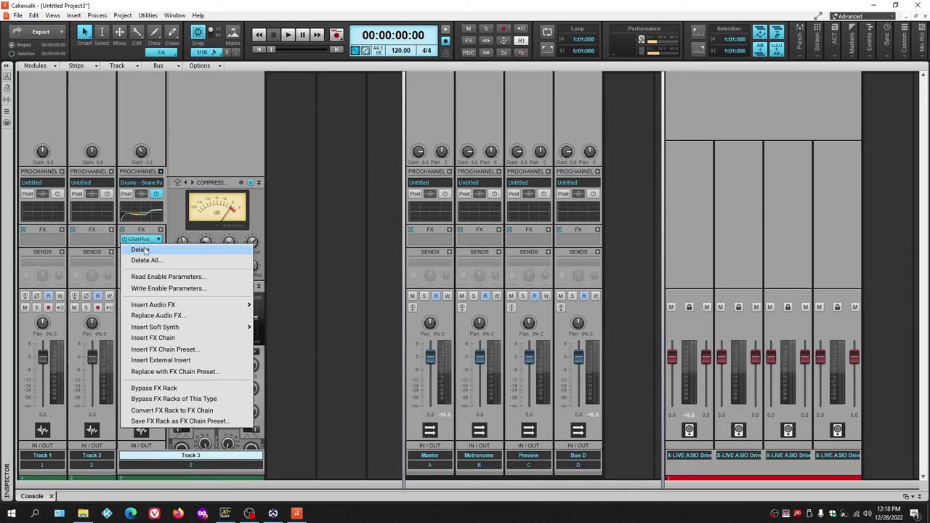
click(134, 244)
right_click(134, 243)
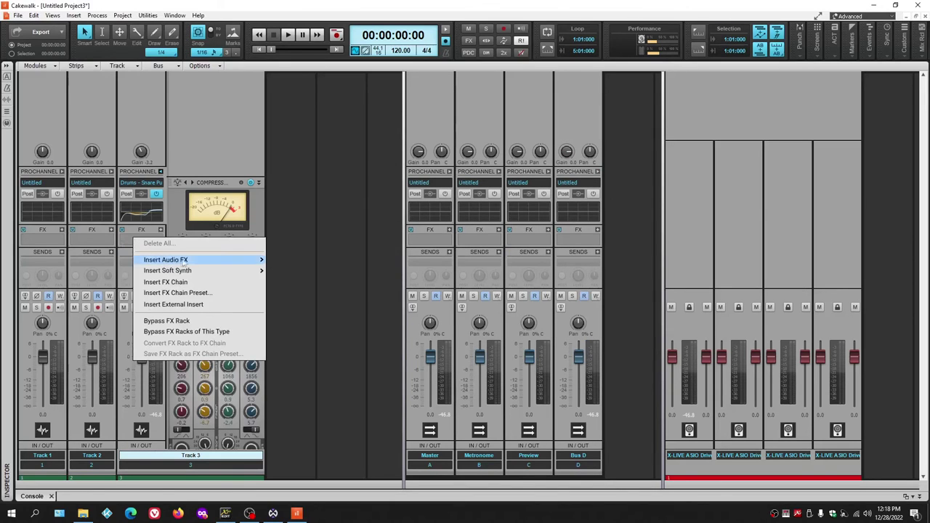
mouse_move(346, 339)
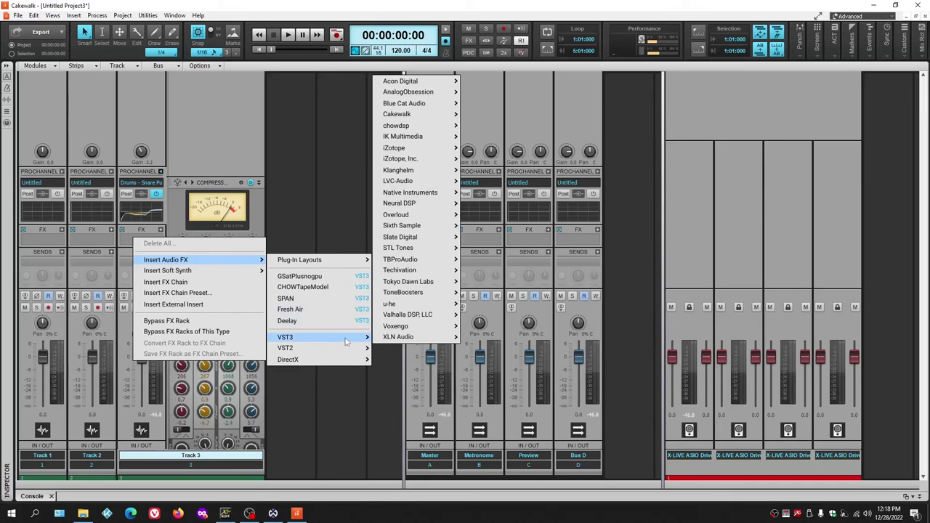
mouse_move(418, 93)
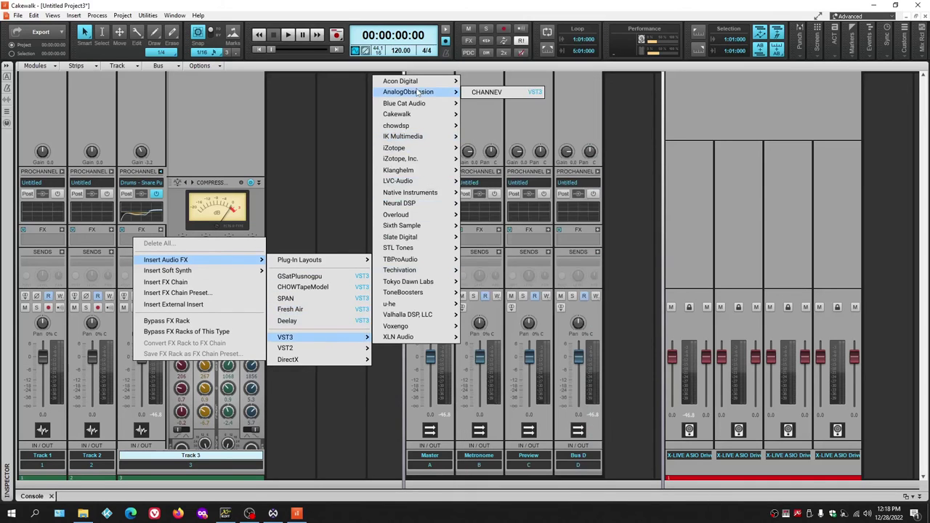
click(486, 93)
drag(542, 109, 378, 89)
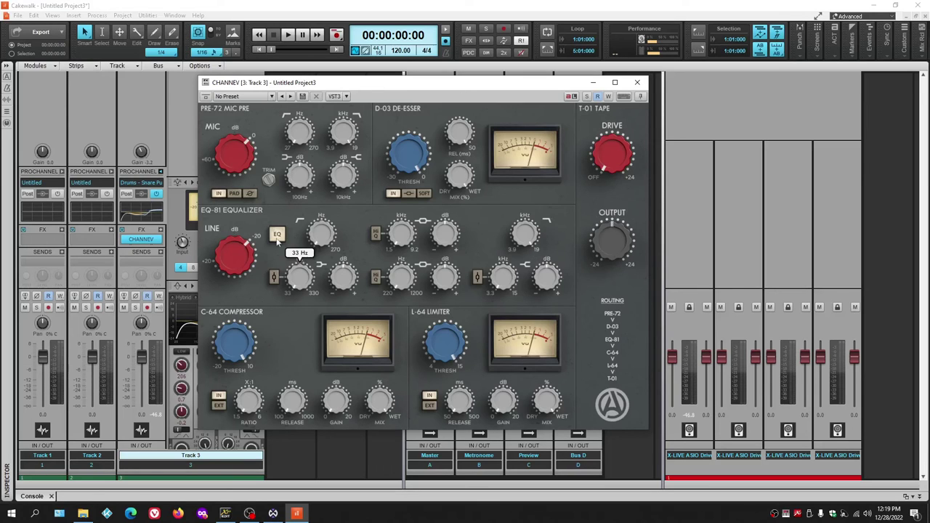
click(638, 82)
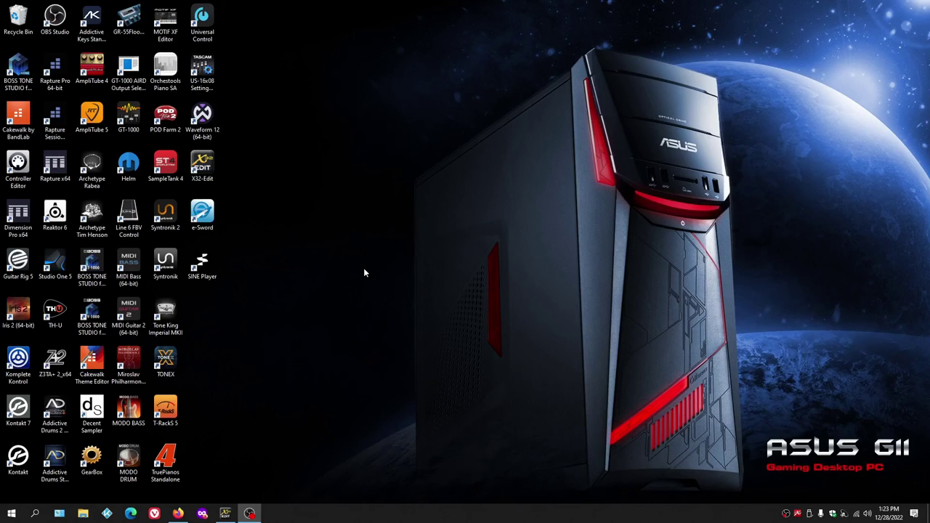
Step: Switch to Firefox and open the Free Dynamic and Mastering Plugins page from the website's Ultimate Free Software List
click(178, 514)
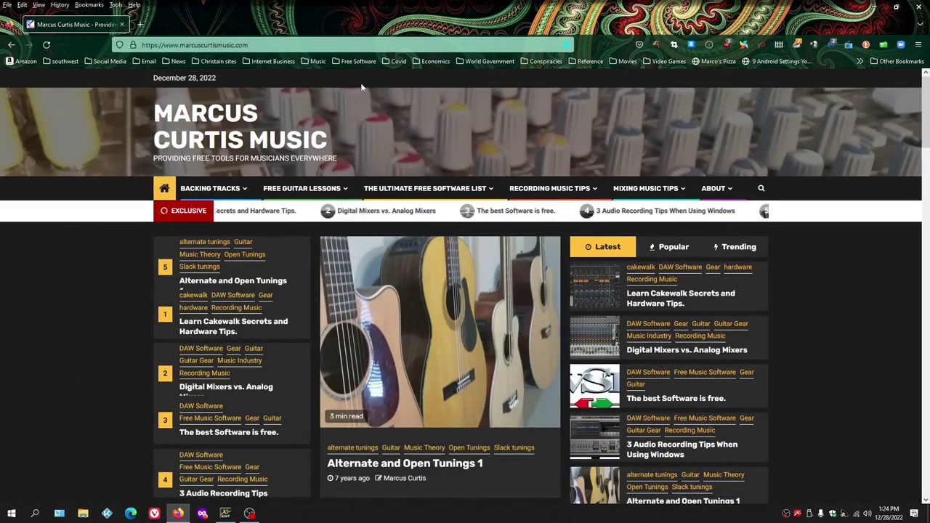
mouse_move(434, 191)
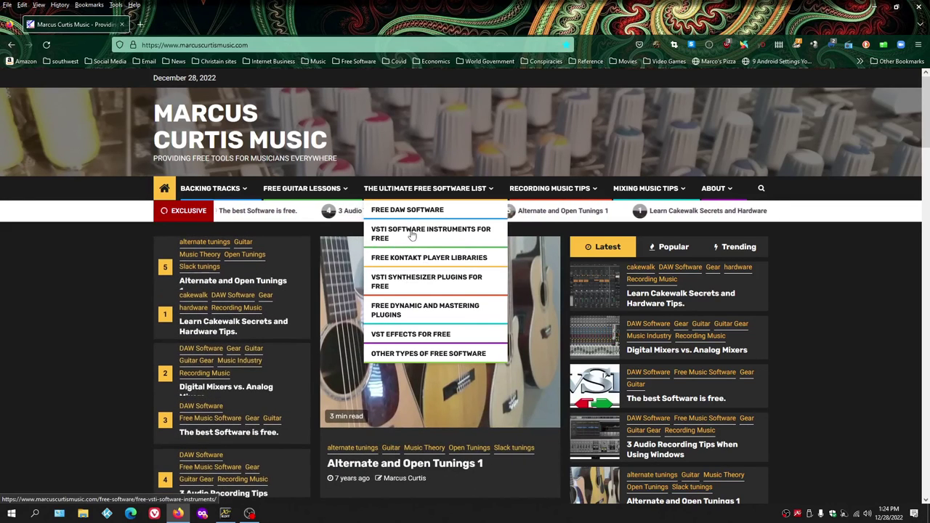
click(435, 309)
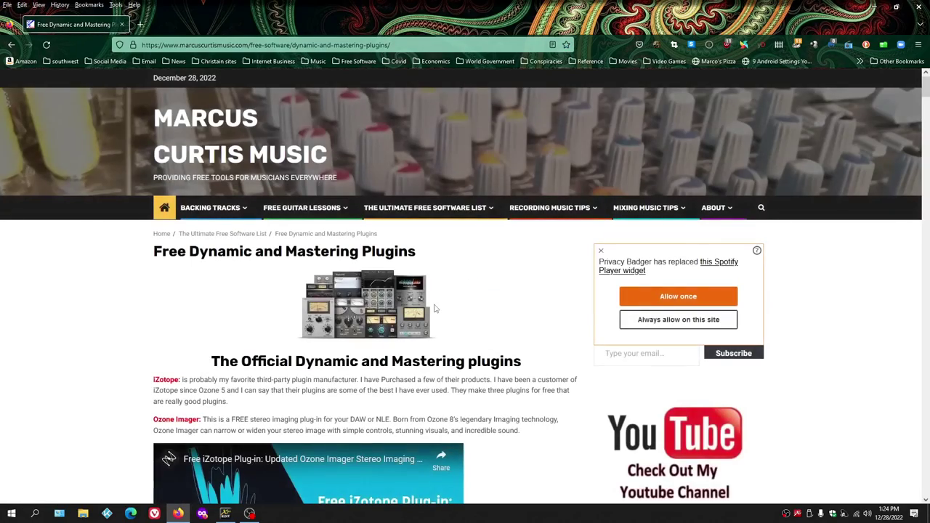
Step: Find Fresh Air in the plug-in list, open its download link and look over the Slate Digital product page
scroll(435, 309, down, 4)
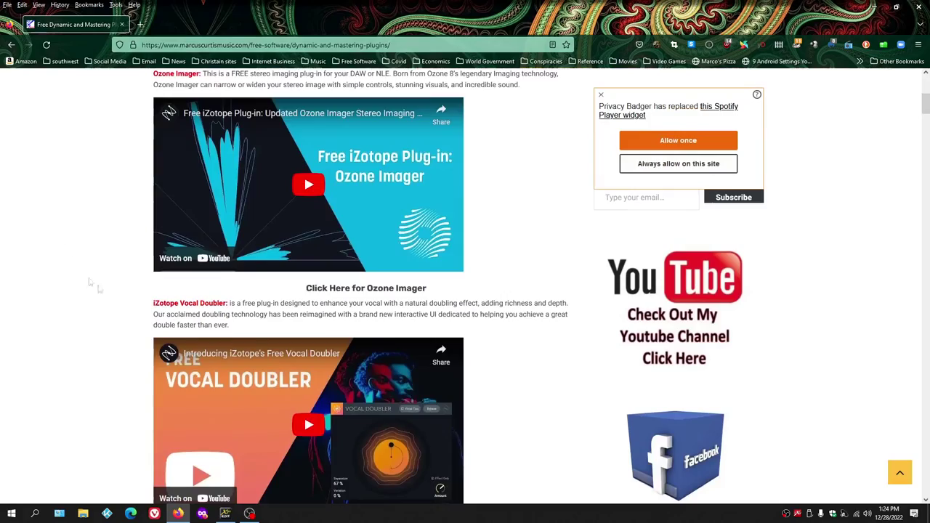
scroll(118, 304, down, 2)
scroll(118, 303, down, 6)
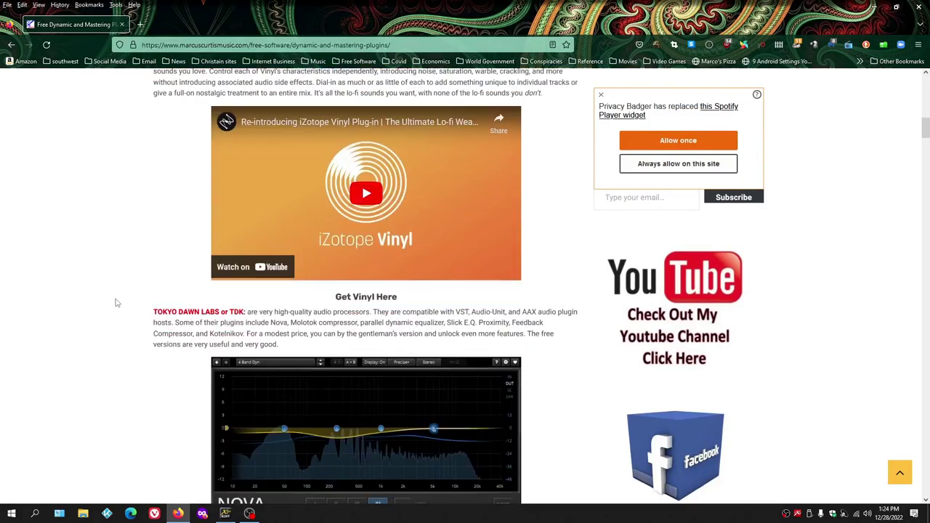
scroll(116, 302, down, 6)
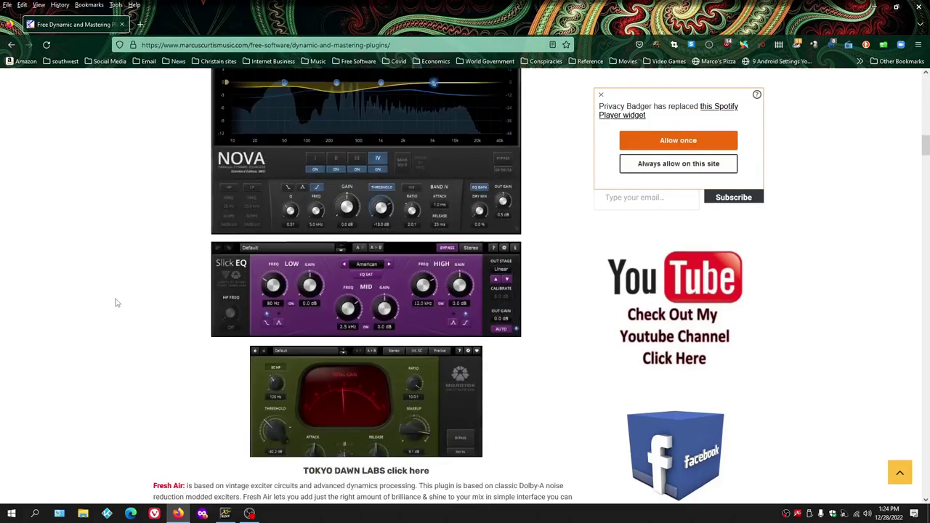
scroll(116, 303, down, 3)
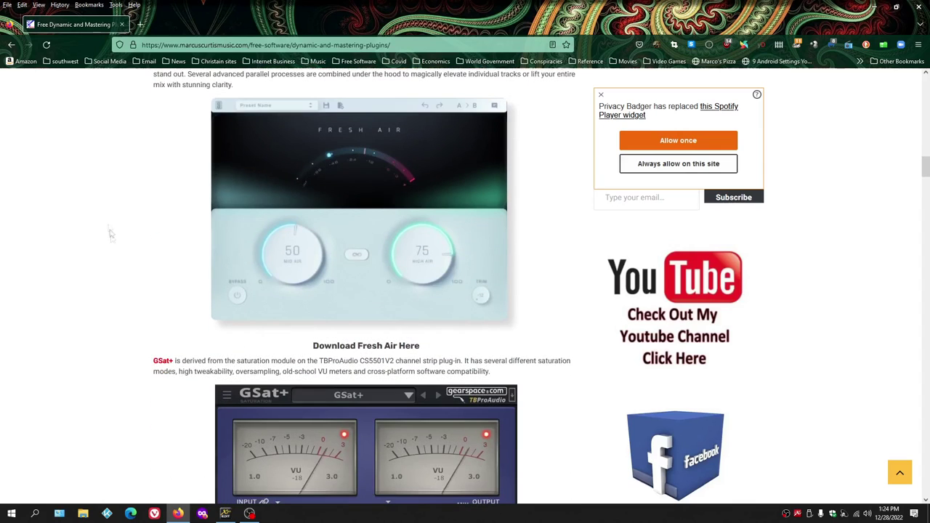
click(366, 346)
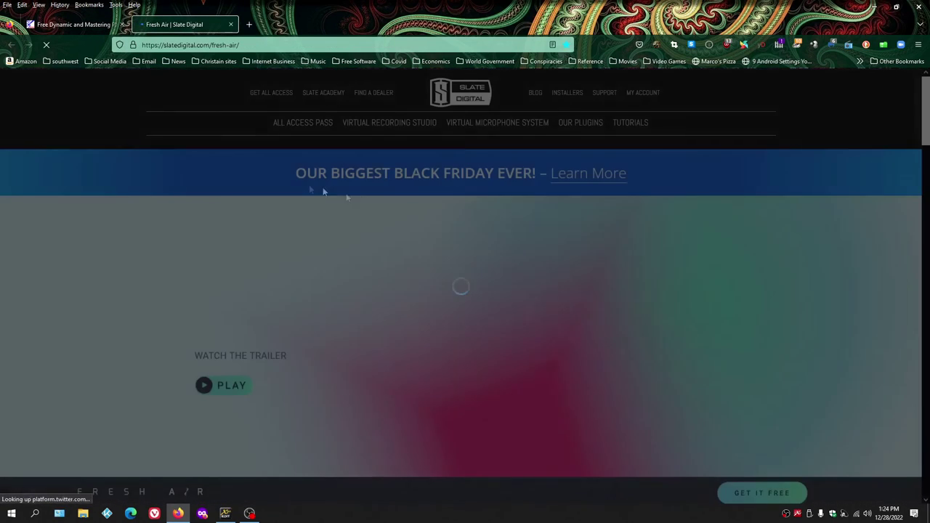
scroll(380, 373, down, 4)
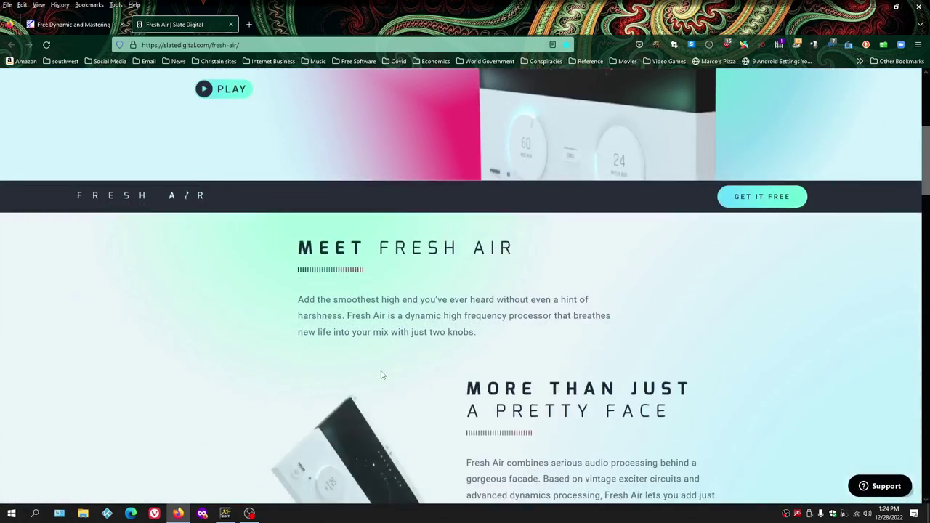
scroll(384, 375, up, 4)
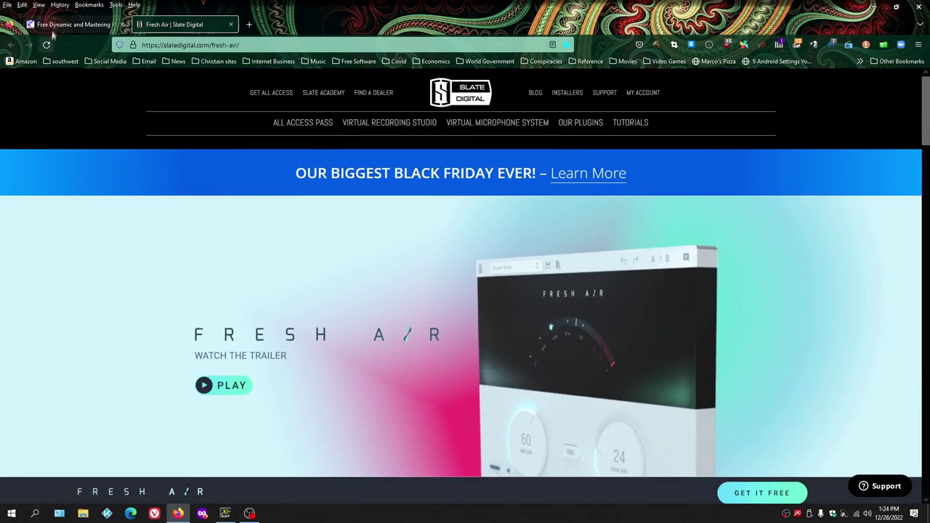
Step: Return to the plug-in list and open the GSat+ download link to TBProAudio's product page
click(76, 24)
scroll(343, 329, down, 4)
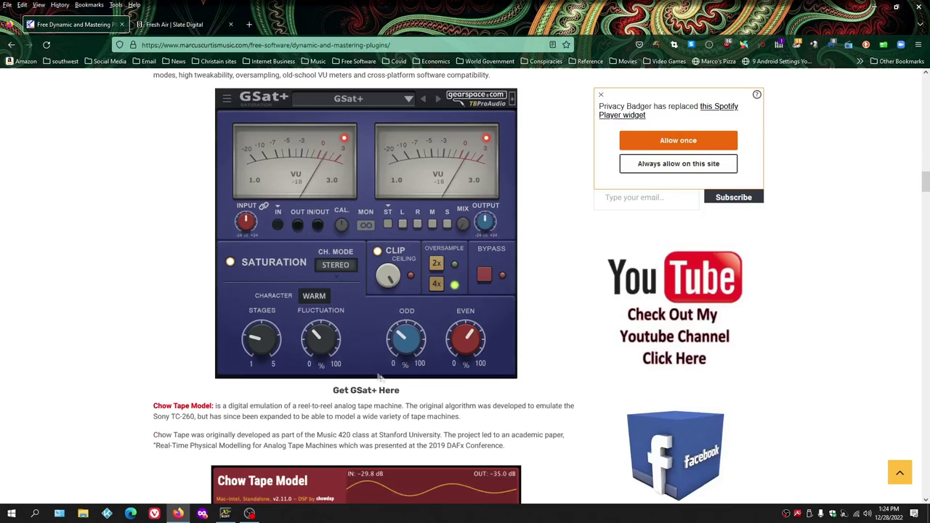
click(366, 396)
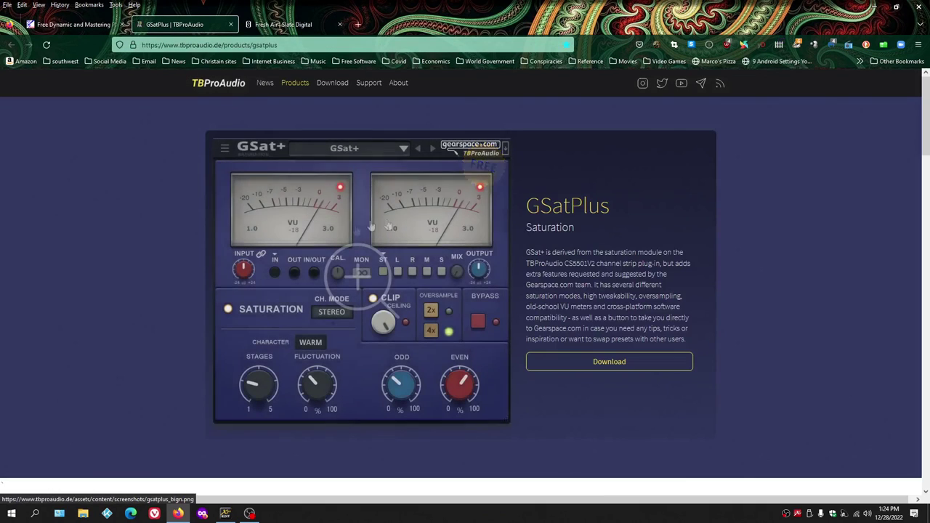
Step: Return to the plug-in list and find the Chow Tape Model download link
click(92, 28)
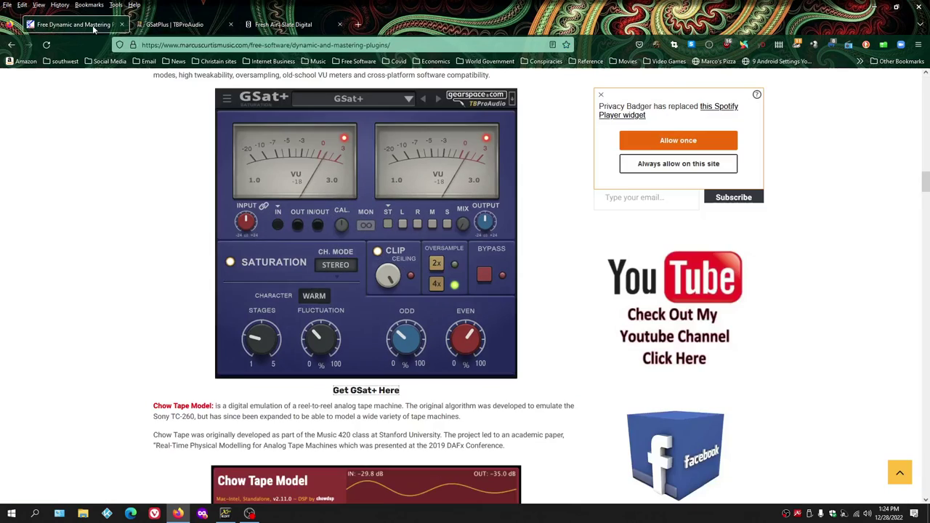
scroll(354, 299, down, 5)
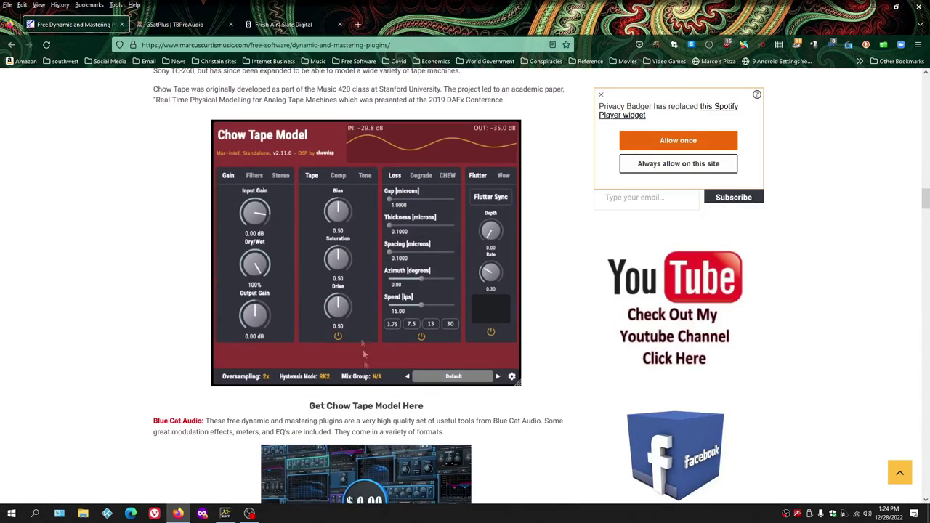